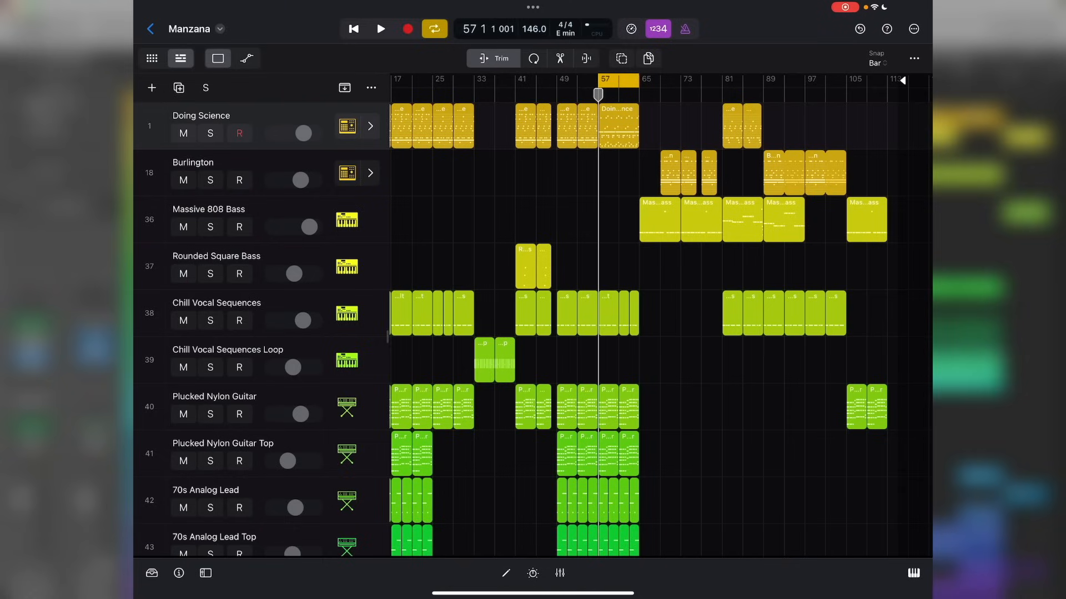
Step: Add the Mastering Assistant to the Stereo Out with the bar 57 cycle section active, and expand it to full height
{"action": "left_click", "coordinate": [533, 573]}
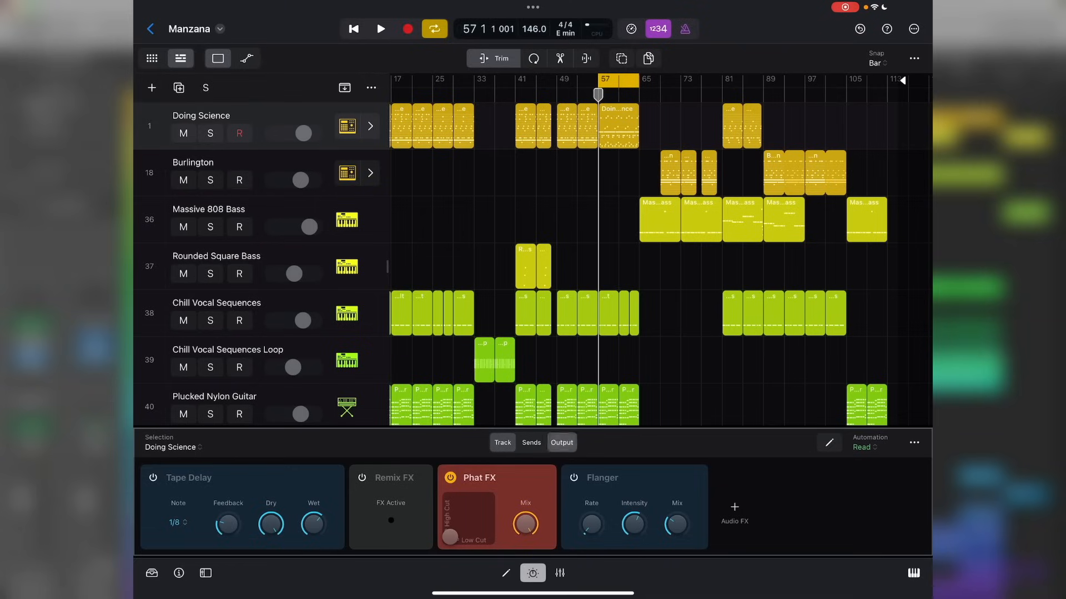
{"action": "left_click", "coordinate": [562, 443]}
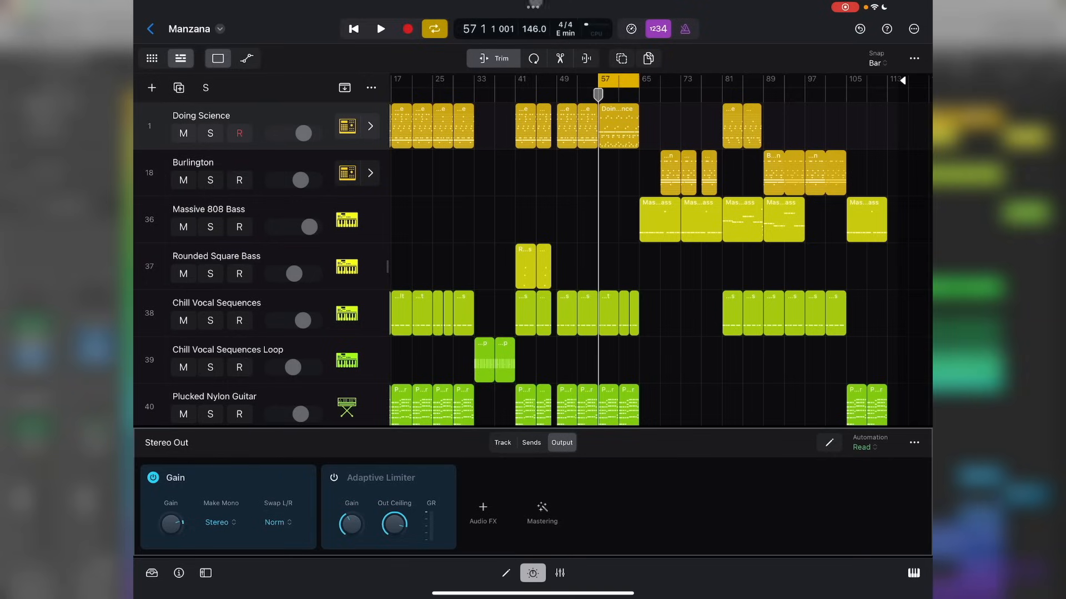
{"action": "left_click", "coordinate": [435, 28]}
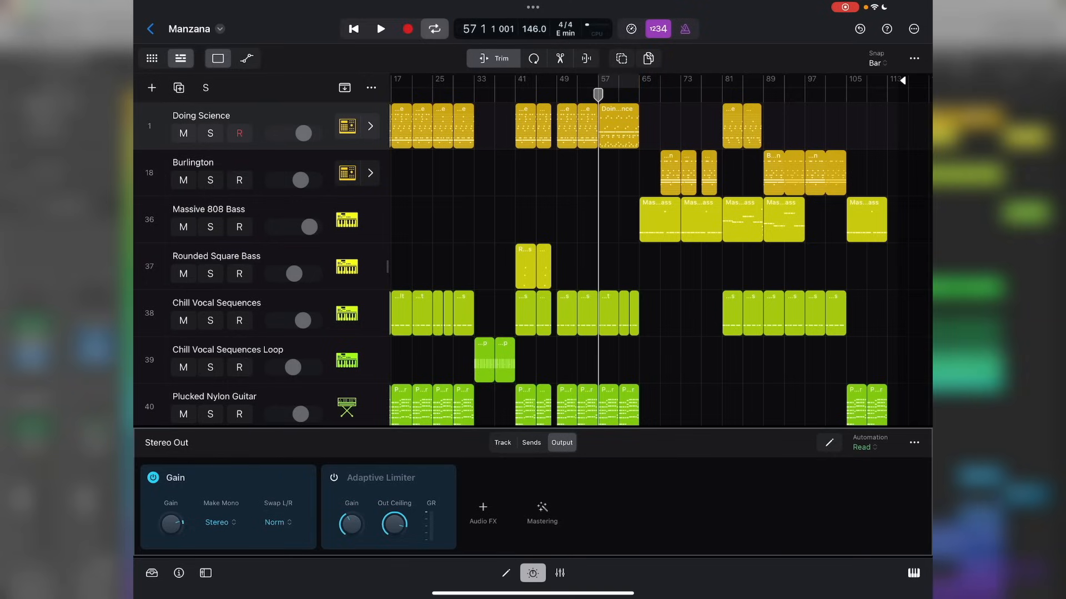
{"action": "left_click", "coordinate": [435, 28]}
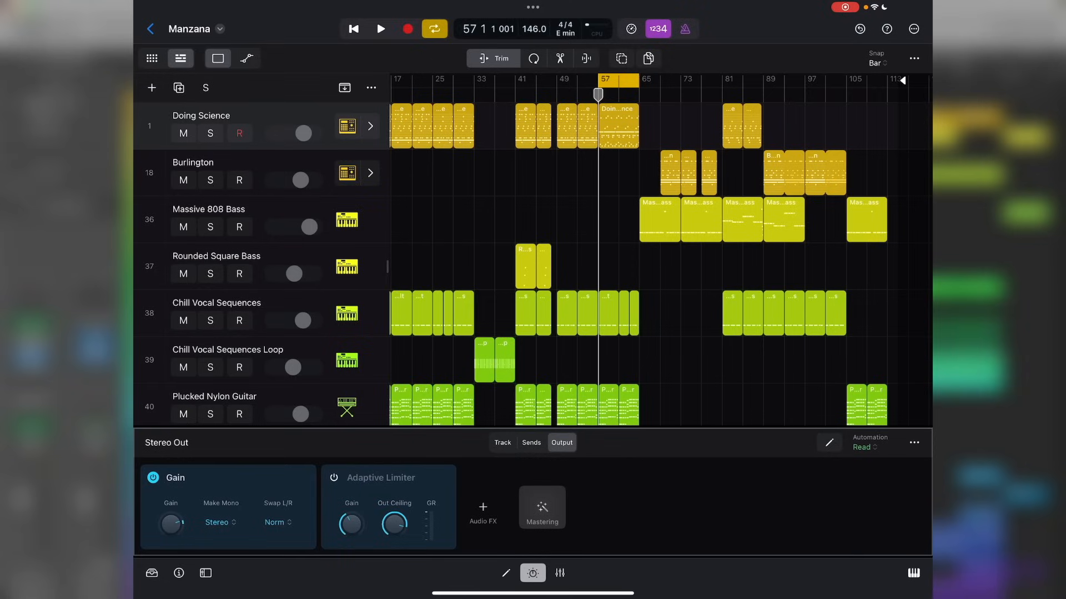
{"action": "left_click", "coordinate": [542, 506]}
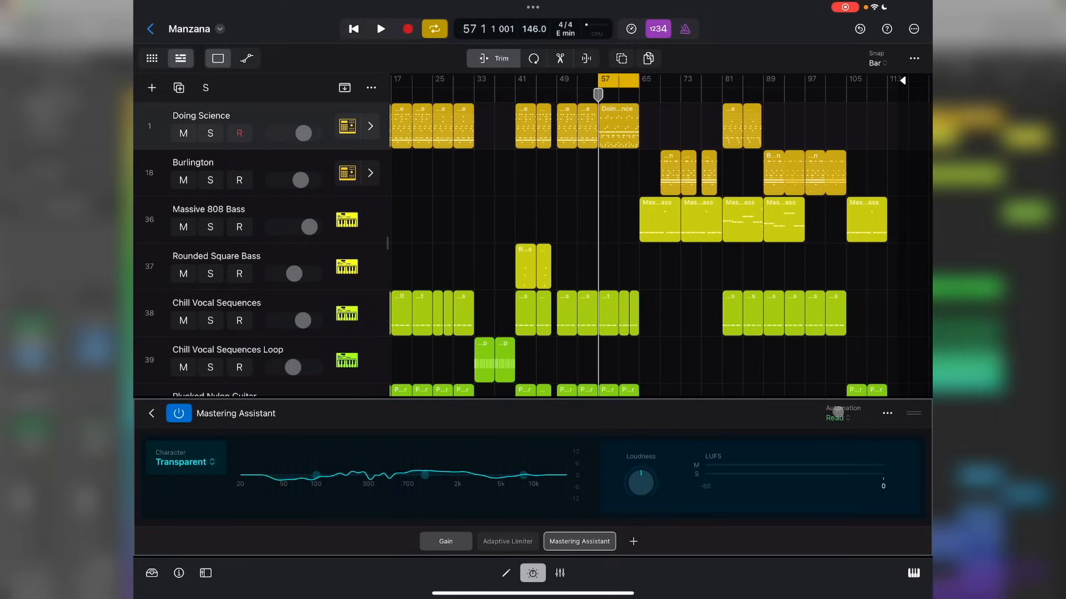
{"action": "left_click_drag", "start_coordinate": [914, 413], "coordinate": [913, 58]}
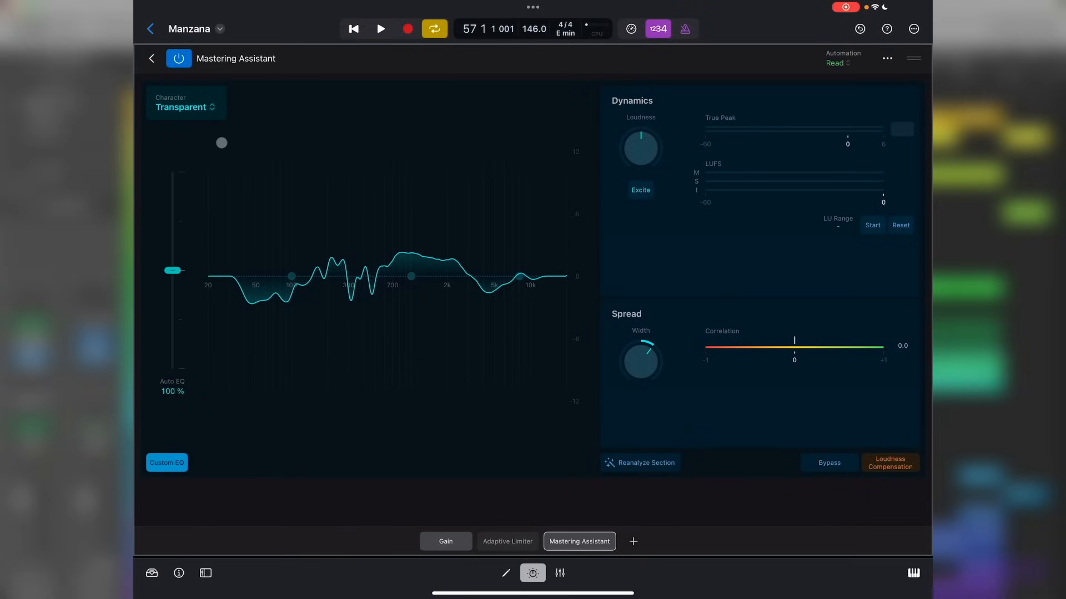
Step: View the Character options and try a different Auto EQ amount, returning it to 100 %
{"action": "left_click", "coordinate": [186, 103]}
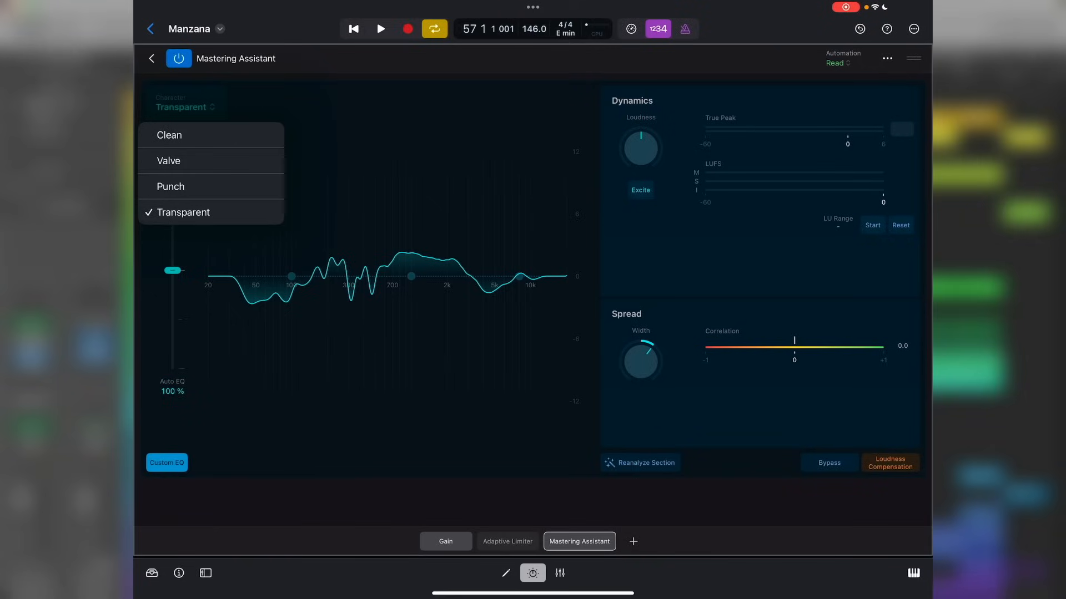
{"action": "key", "text": "Return"}
{"action": "left_click", "coordinate": [358, 214]}
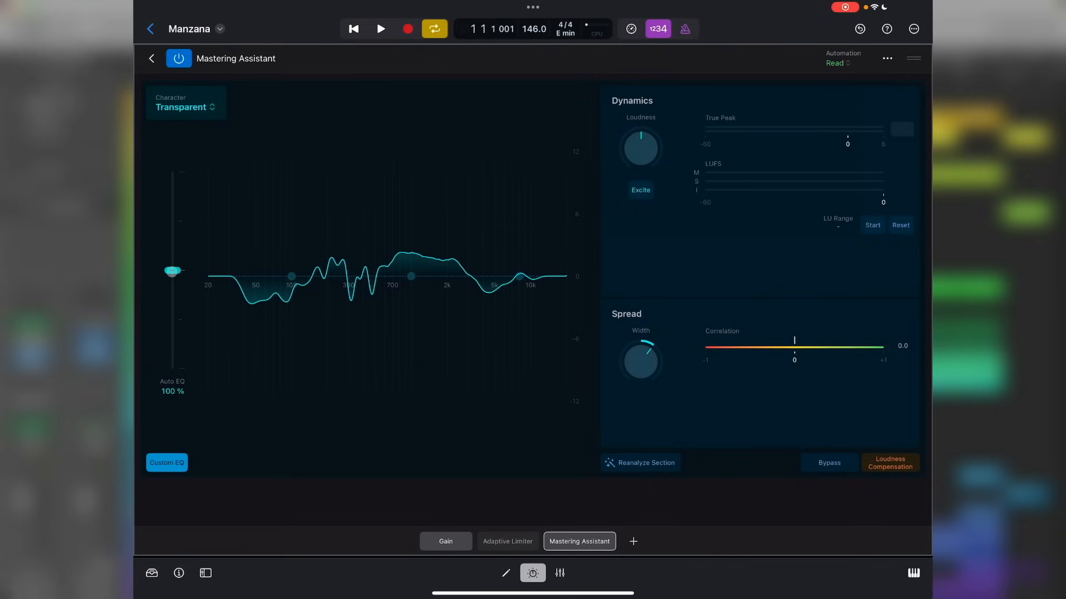
{"action": "left_click_drag", "start_coordinate": [171, 272], "coordinate": [172, 172]}
{"action": "double_click", "coordinate": [172, 172]}
Step: Shift the custom EQ bands to 91.84 Hz at 0.1 dB for low, -0.2 dB for high and -2.1 dB for mid
{"action": "mouse_move", "coordinate": [291, 276]}
{"action": "left_mouse_down"}
{"action": "mouse_move", "coordinate": [290, 258]}
{"action": "mouse_move", "coordinate": [297, 289]}
{"action": "mouse_move", "coordinate": [287, 275]}
{"action": "left_mouse_up"}
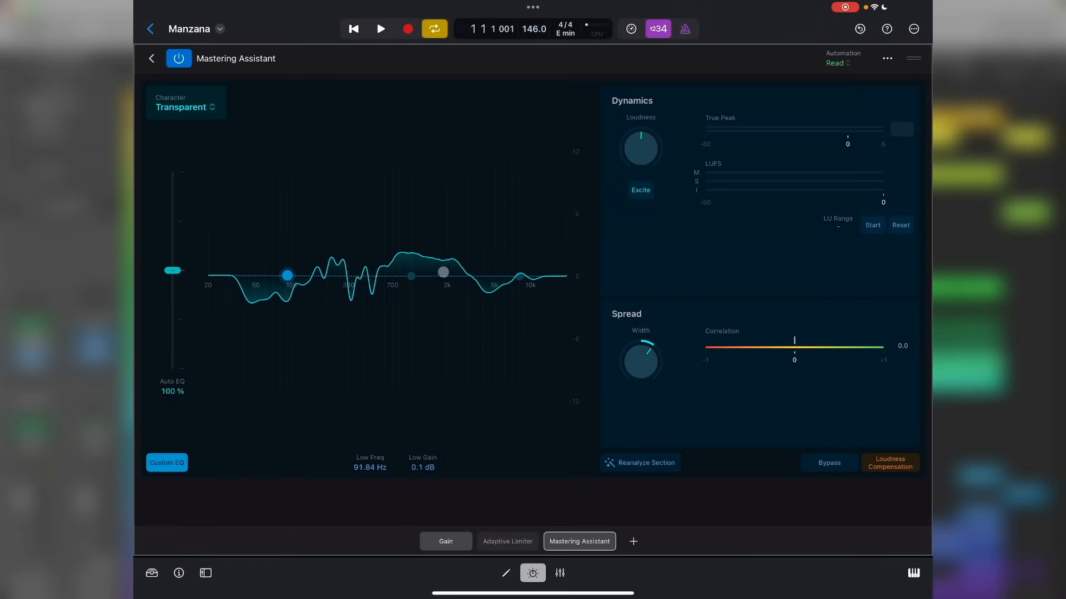
{"action": "mouse_move", "coordinate": [516, 275]}
{"action": "left_mouse_down"}
{"action": "mouse_move", "coordinate": [518, 260]}
{"action": "mouse_move", "coordinate": [514, 285]}
{"action": "mouse_move", "coordinate": [518, 277]}
{"action": "left_mouse_up"}
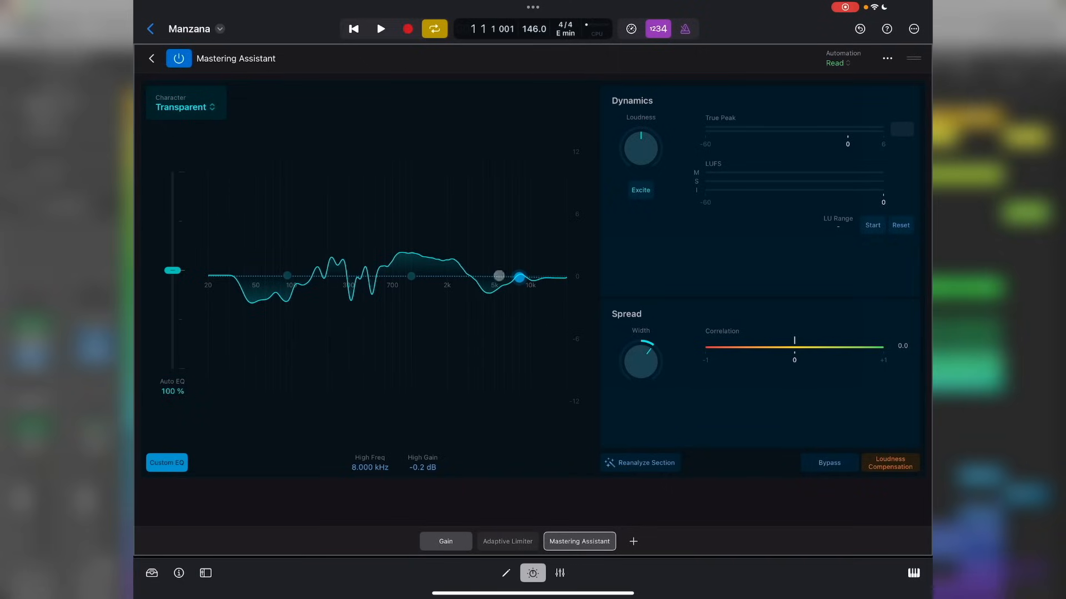
{"action": "left_click_drag", "start_coordinate": [412, 276], "coordinate": [412, 298]}
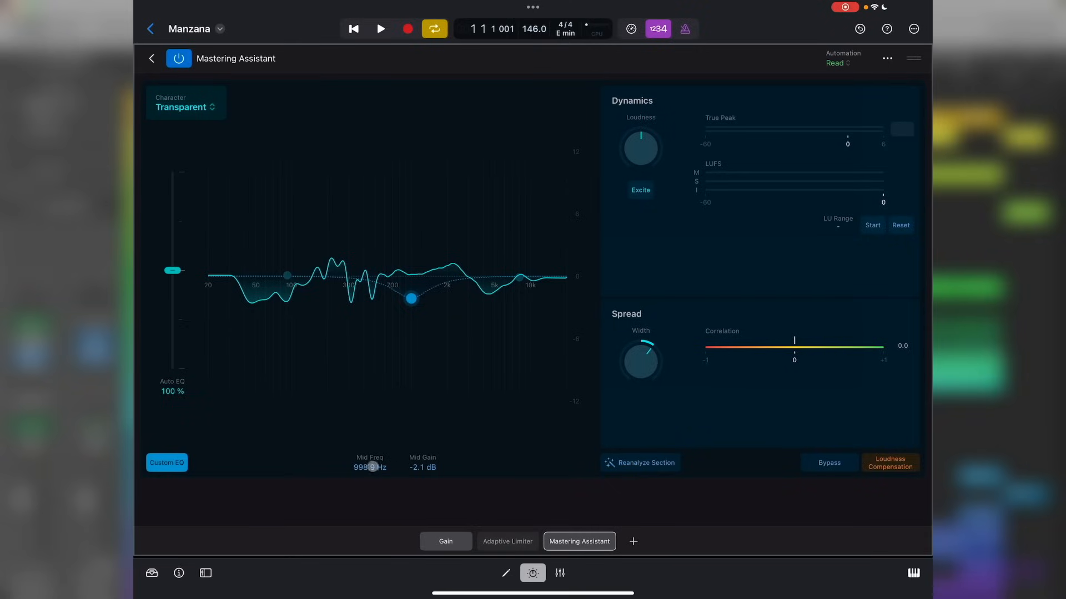
Step: Reset the gain of the mid, high and low custom EQ bands to 0 dB
{"action": "left_click", "coordinate": [418, 468]}
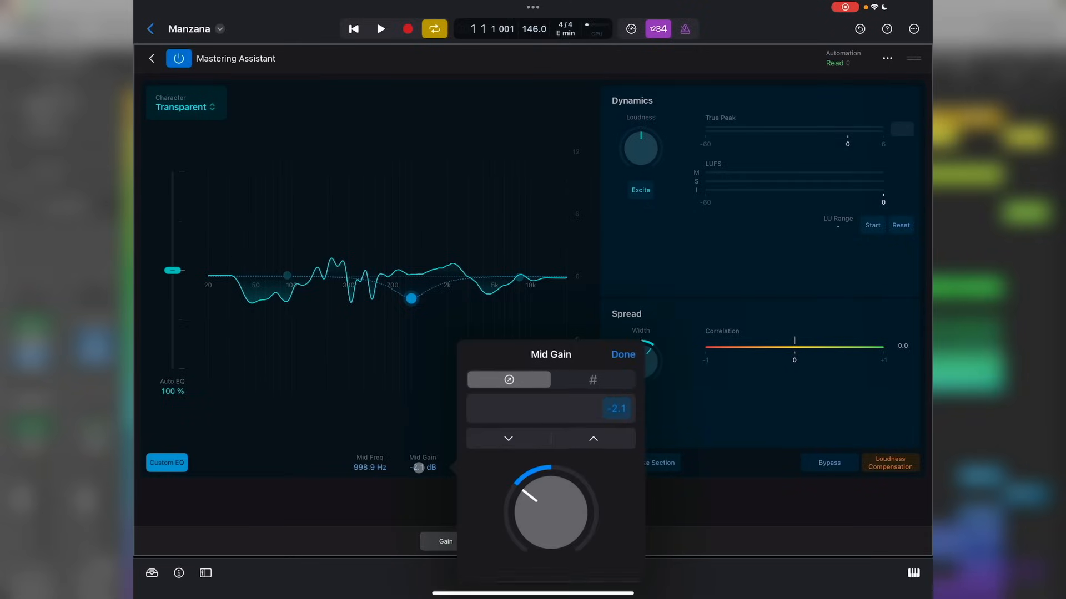
{"action": "type", "text": "0"}
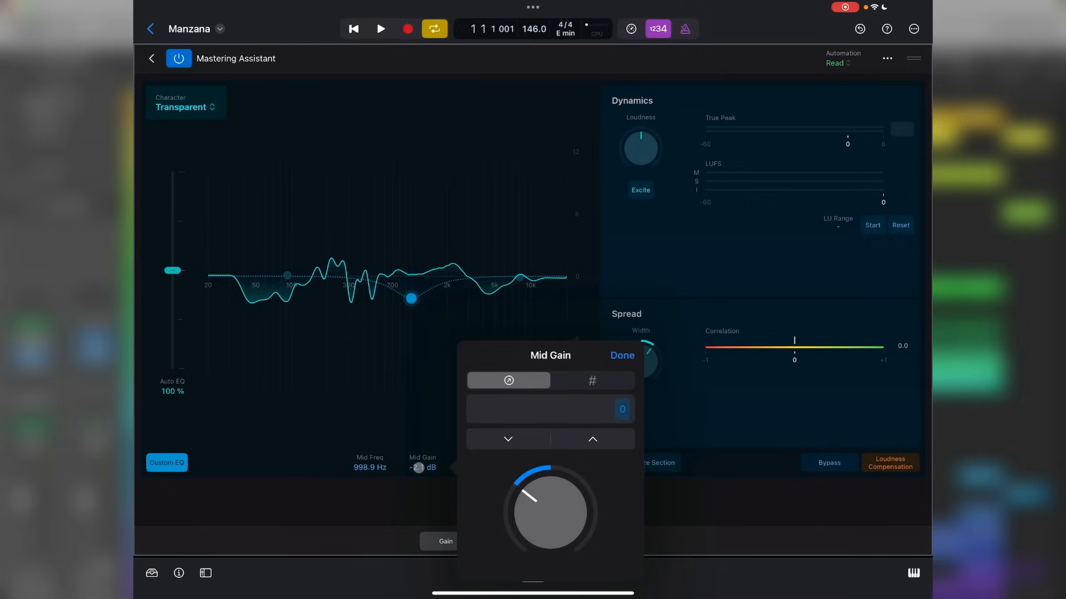
{"action": "left_click", "coordinate": [622, 355]}
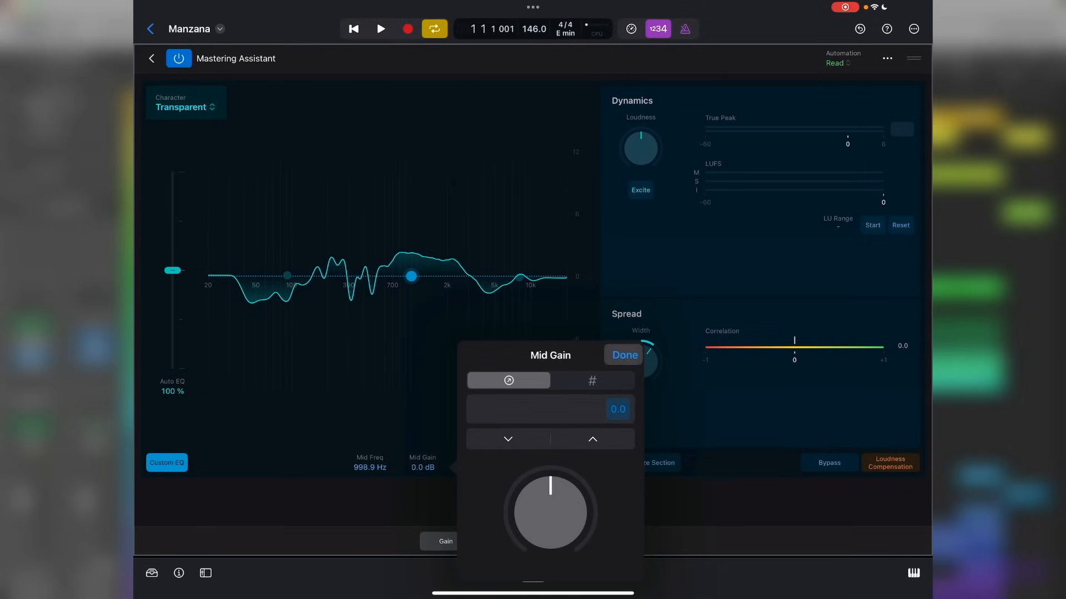
{"action": "left_click", "coordinate": [519, 278]}
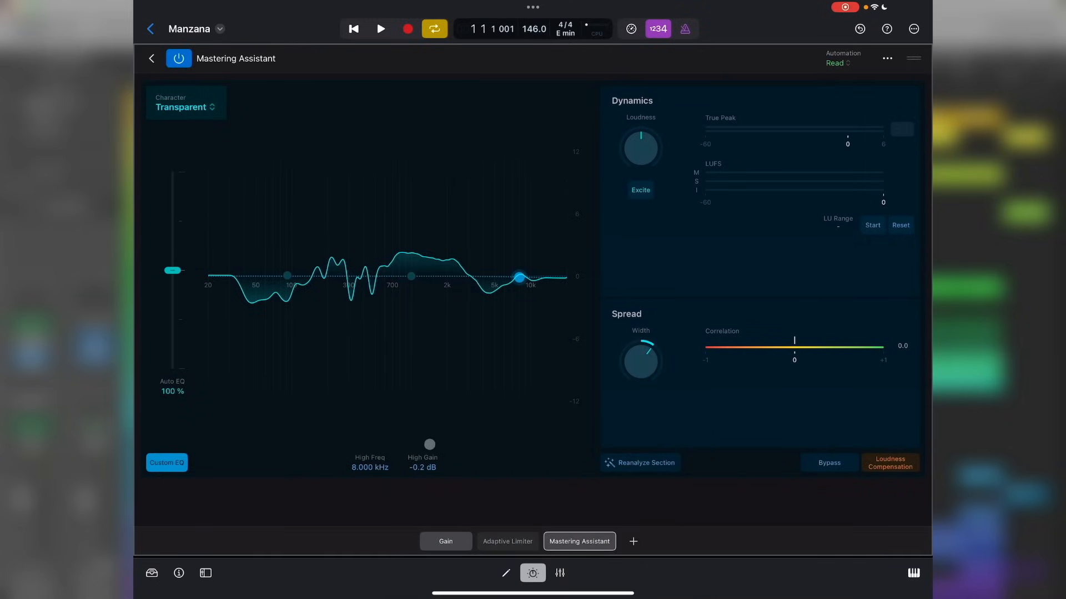
{"action": "left_click", "coordinate": [421, 466]}
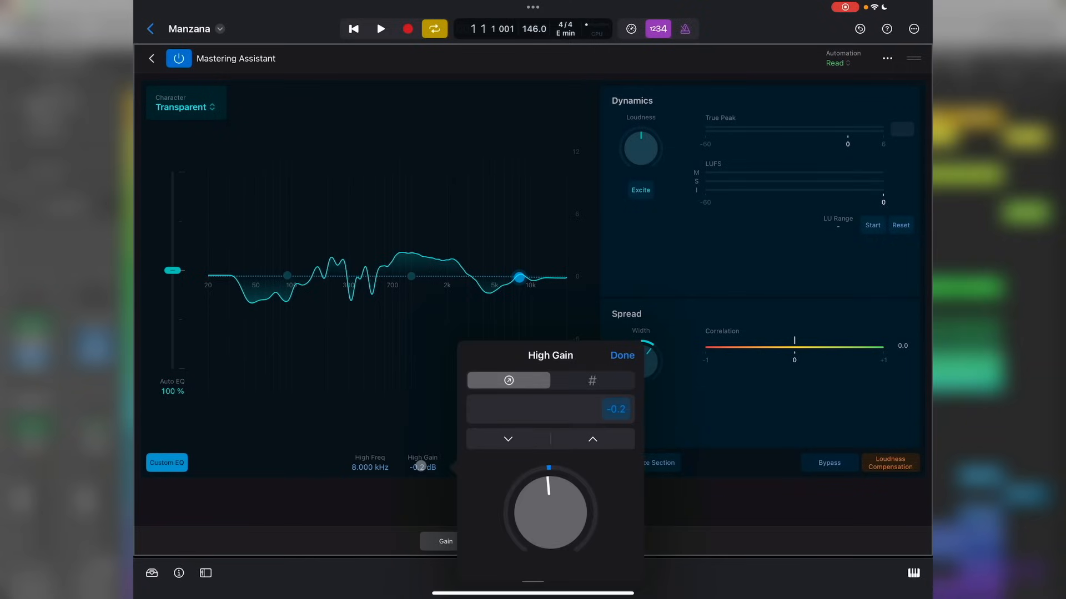
{"action": "double_click", "coordinate": [421, 466]}
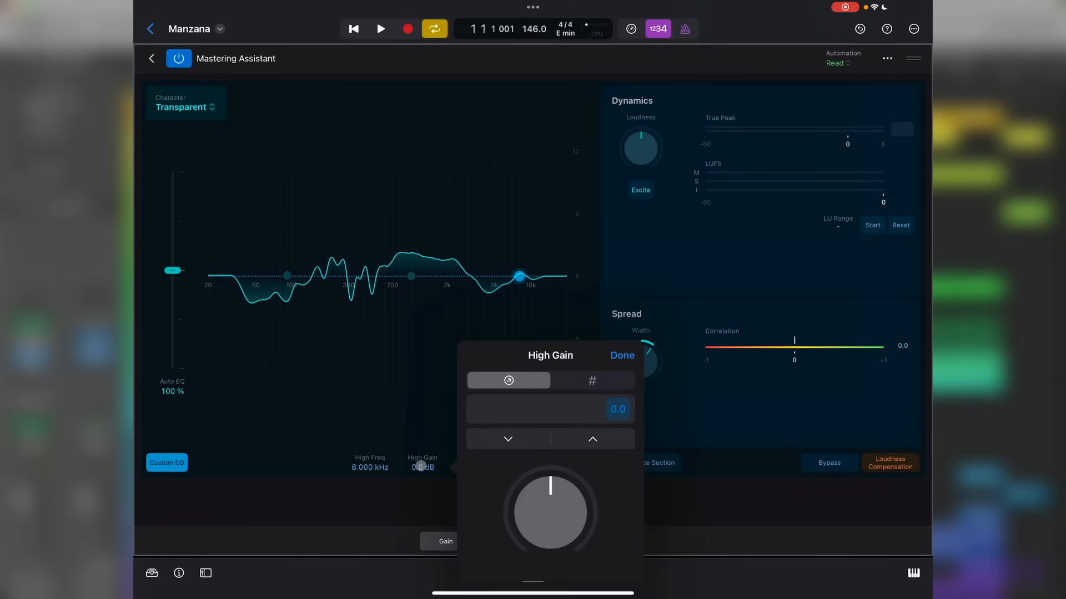
{"action": "left_click", "coordinate": [622, 355]}
{"action": "left_click", "coordinate": [287, 276]}
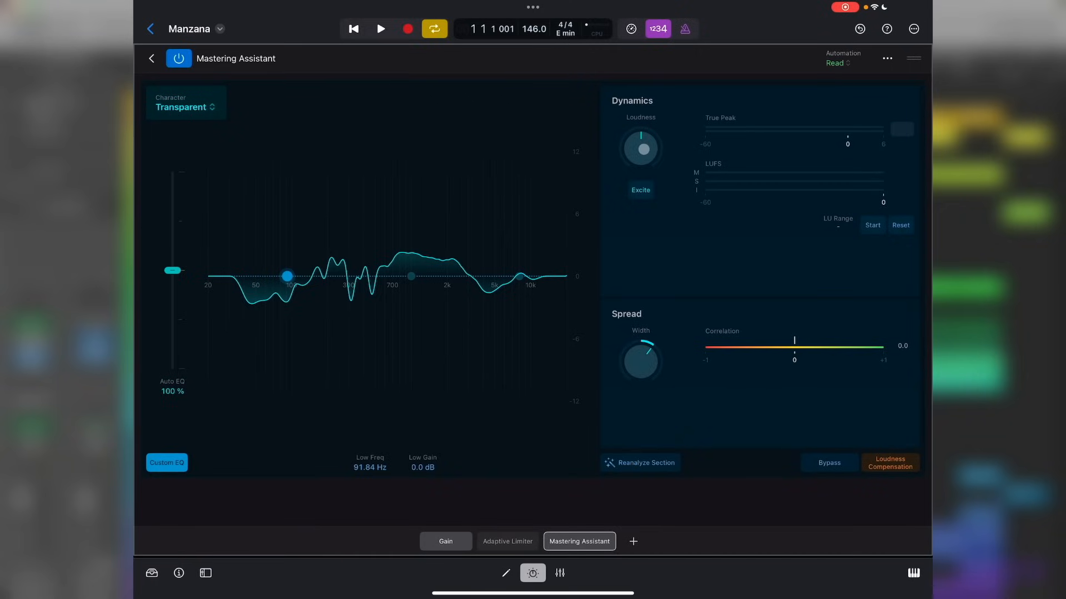
Step: Try lowering the Loudness to -0.30 and set it back to 0.00
{"action": "left_click_drag", "start_coordinate": [644, 148], "coordinate": [631, 176]}
{"action": "left_click", "coordinate": [642, 118]}
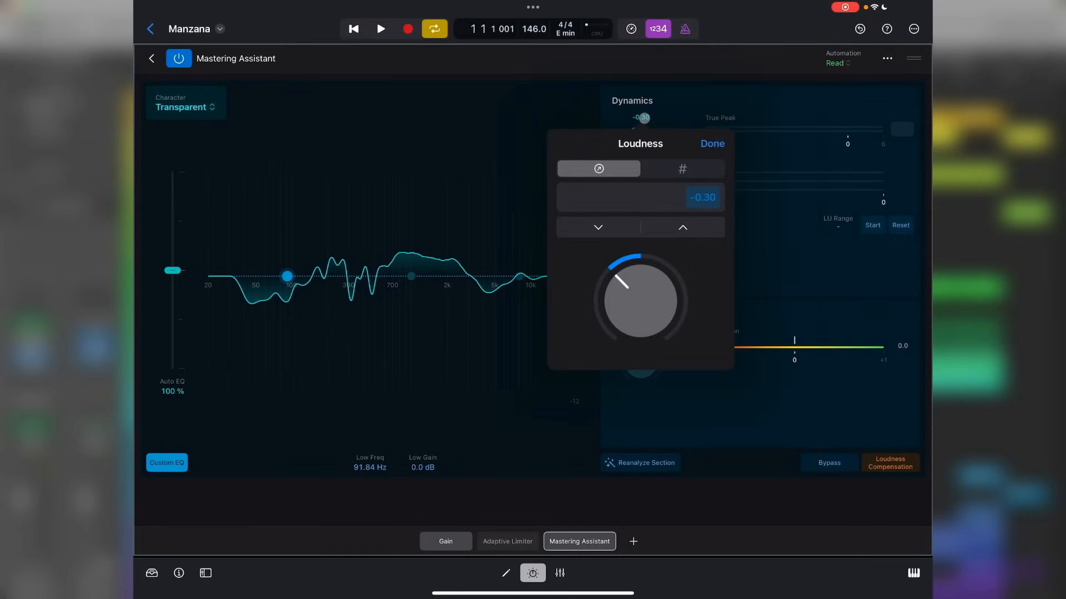
{"action": "type", "text": "0"}
{"action": "key", "text": "Return"}
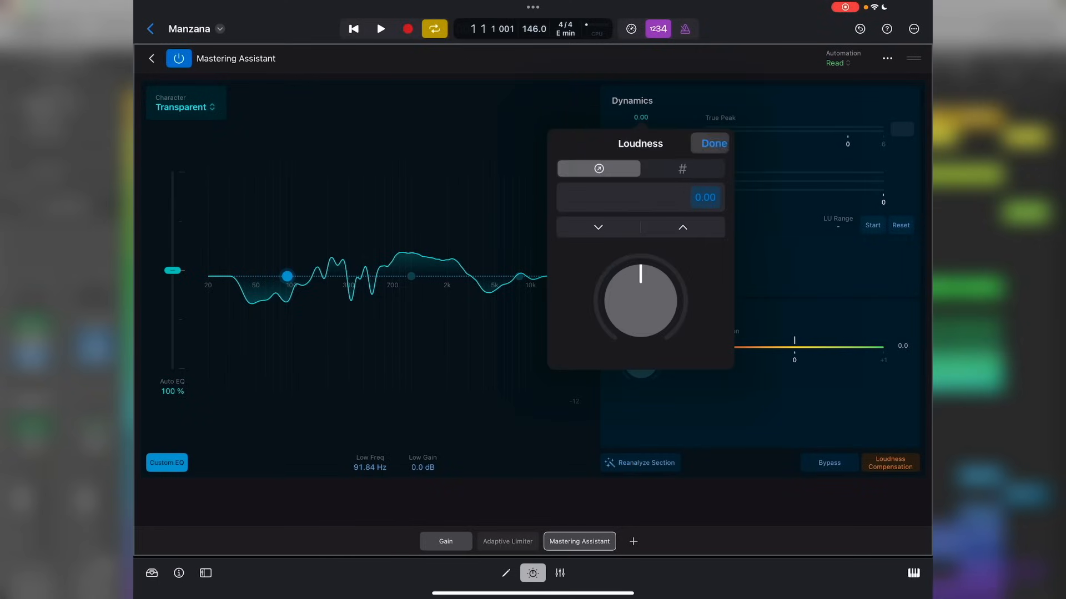
{"action": "left_click", "coordinate": [714, 144]}
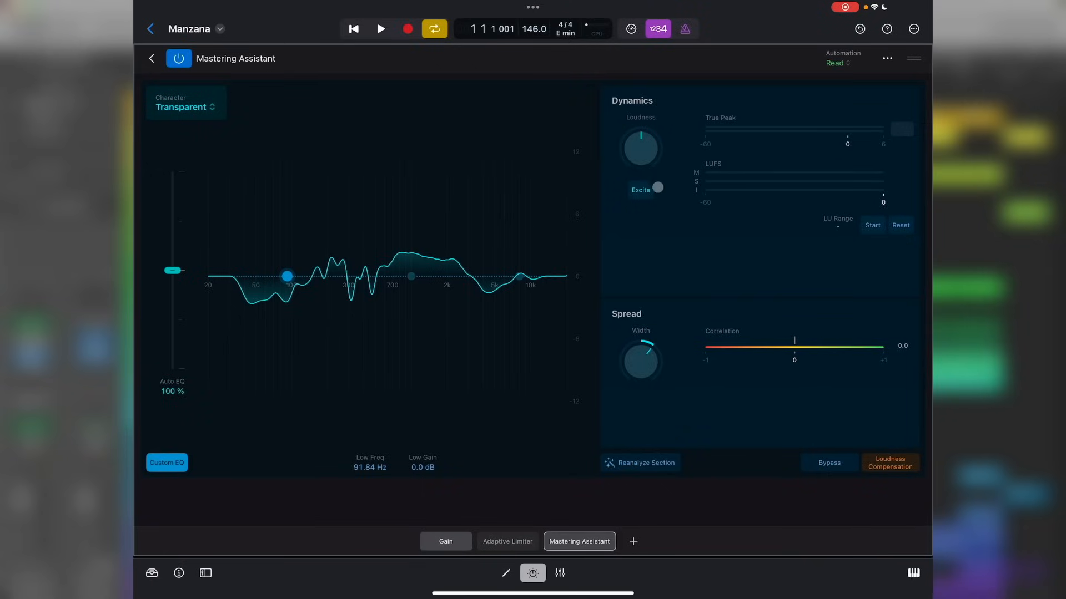
Step: Try the Excite effect by switching it on and off again
{"action": "left_click", "coordinate": [641, 190]}
{"action": "left_click", "coordinate": [640, 190]}
{"action": "left_click", "coordinate": [641, 190]}
Step: Start the integrated LUFS measurement and enable Loudness Compensation
{"action": "left_click", "coordinate": [872, 224]}
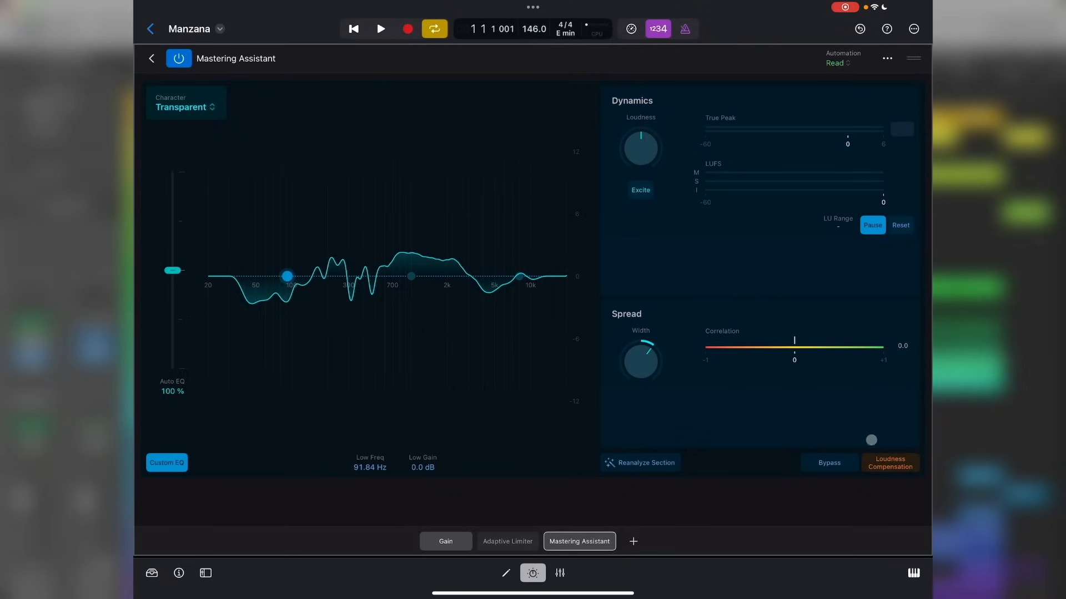
{"action": "left_click", "coordinate": [888, 463]}
{"action": "left_click", "coordinate": [888, 463]}
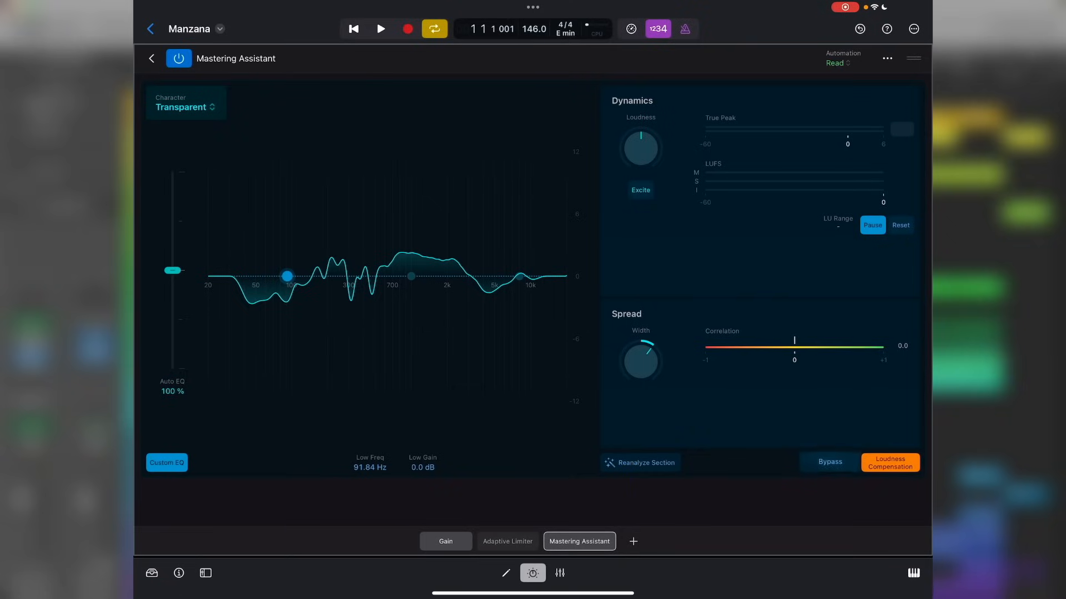
Step: Play the cycled section and compare the bypassed mix with the Mastering Assistant's processed sound at matched loudness
{"action": "left_click", "coordinate": [829, 463]}
{"action": "left_click", "coordinate": [829, 463]}
{"action": "left_click", "coordinate": [830, 463]}
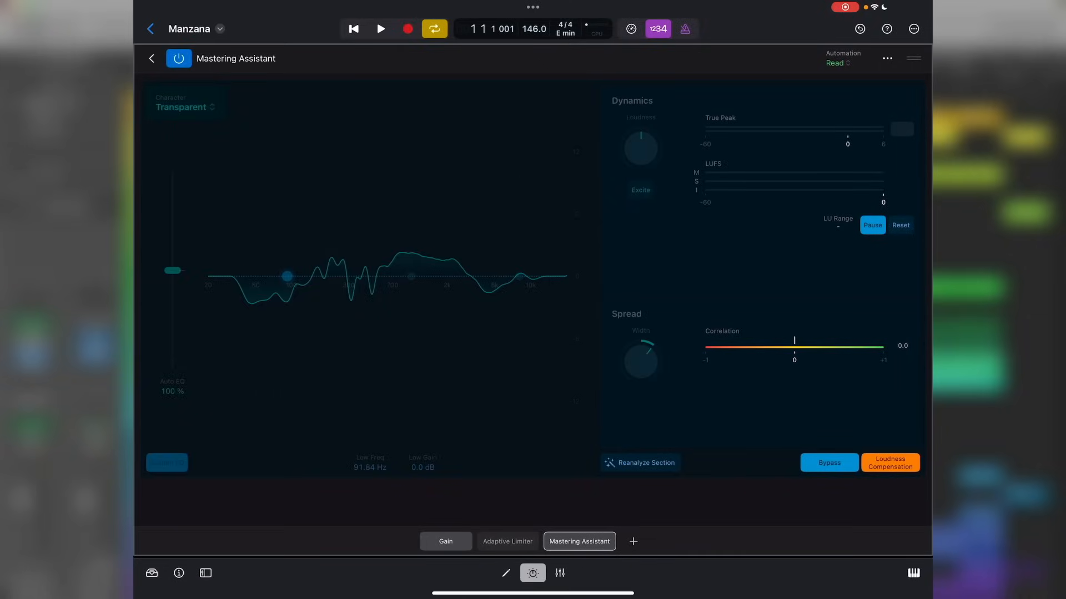
{"action": "key", "text": "space"}
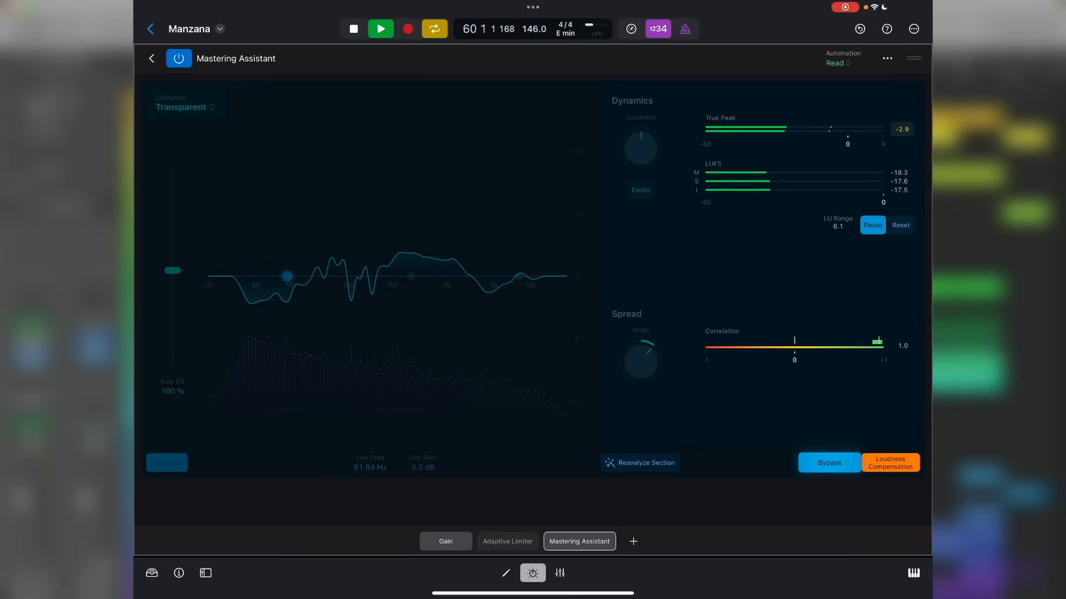
{"action": "left_click", "coordinate": [829, 463]}
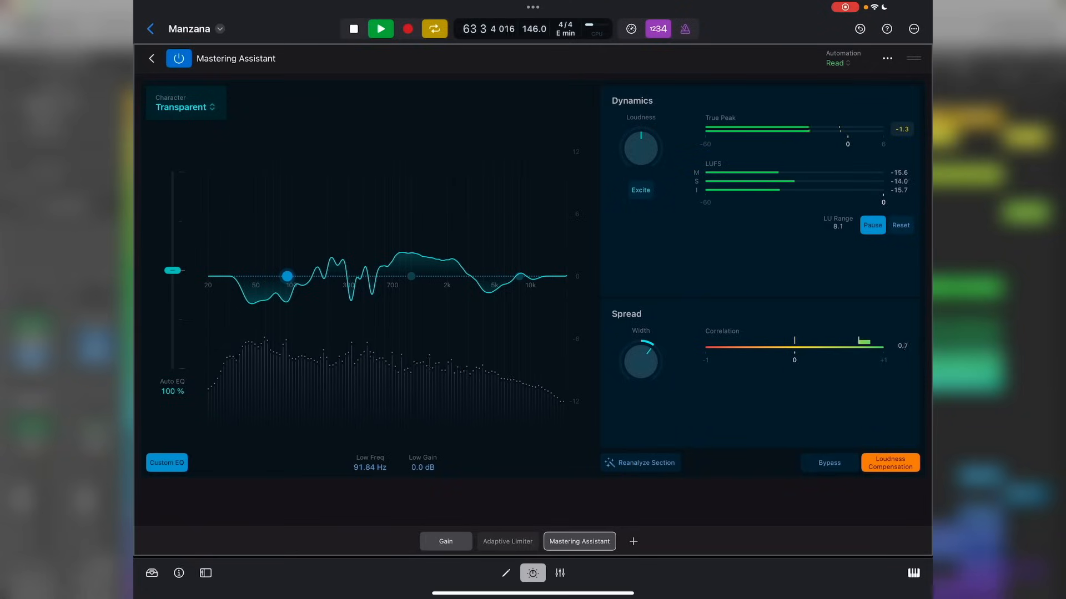
{"action": "left_click", "coordinate": [829, 462]}
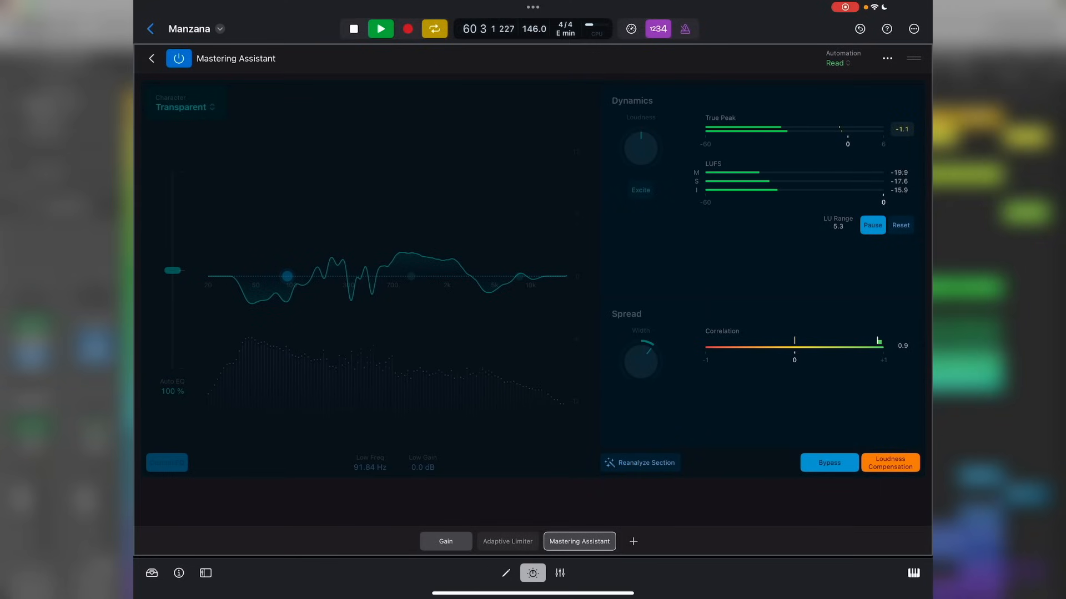
{"action": "left_click", "coordinate": [829, 463]}
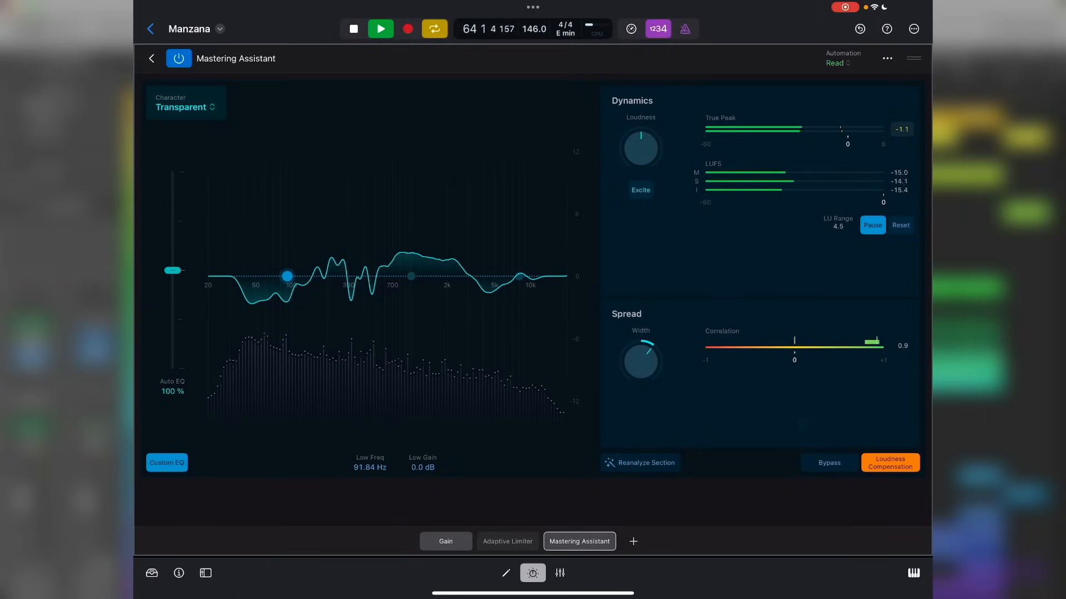
{"action": "key", "text": "space"}
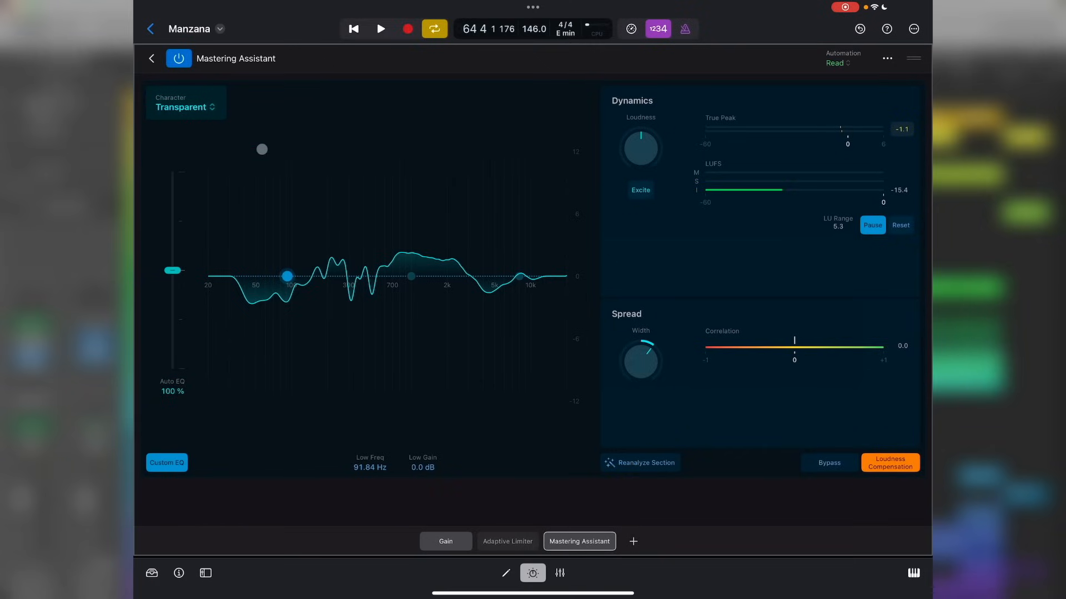
Step: Play the cycled section and audition the Valve, Clean and Punch characters, returning the Mastering Assistant to Transparent
{"action": "key", "text": "space"}
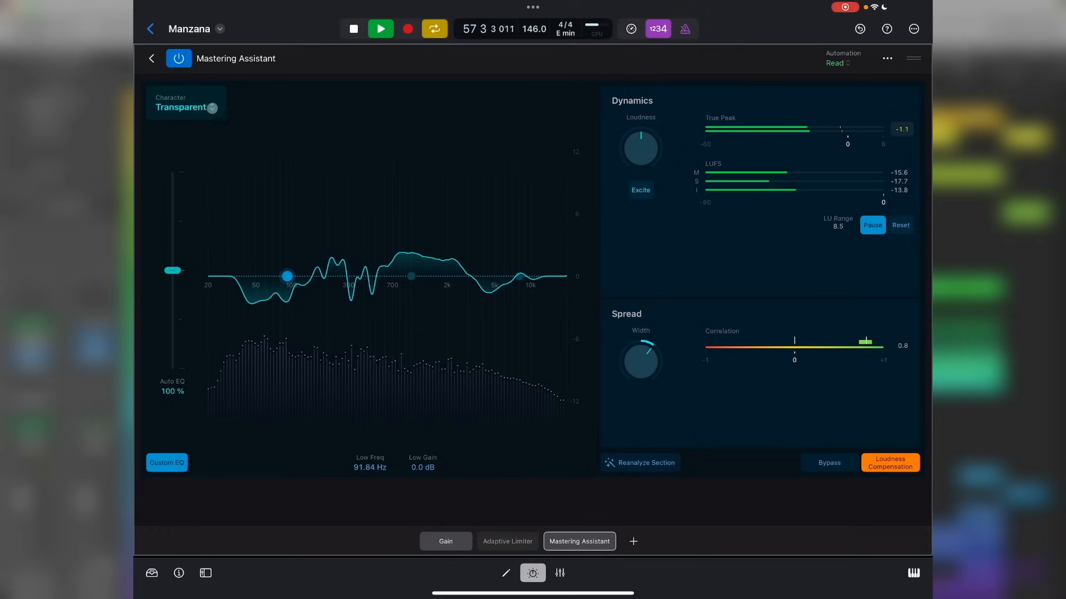
{"action": "left_click", "coordinate": [212, 106]}
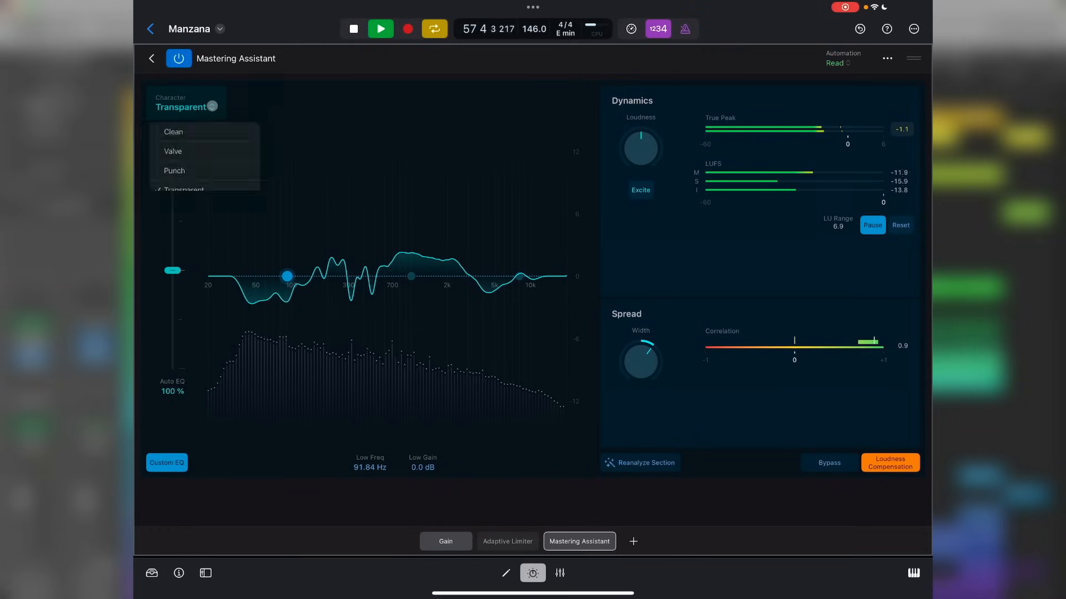
{"action": "left_click", "coordinate": [208, 156]}
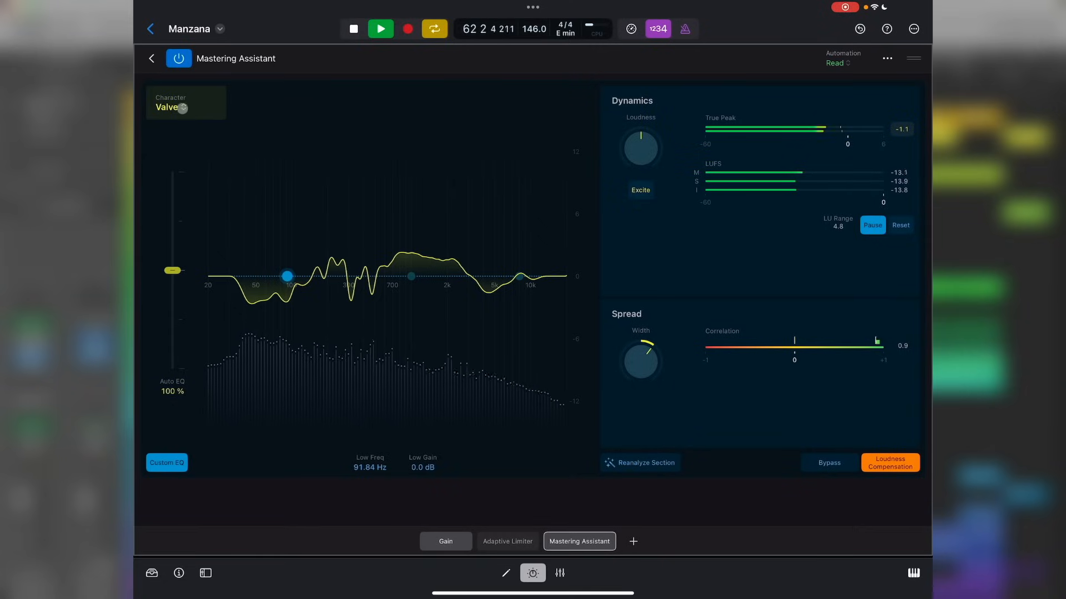
{"action": "left_click", "coordinate": [185, 114]}
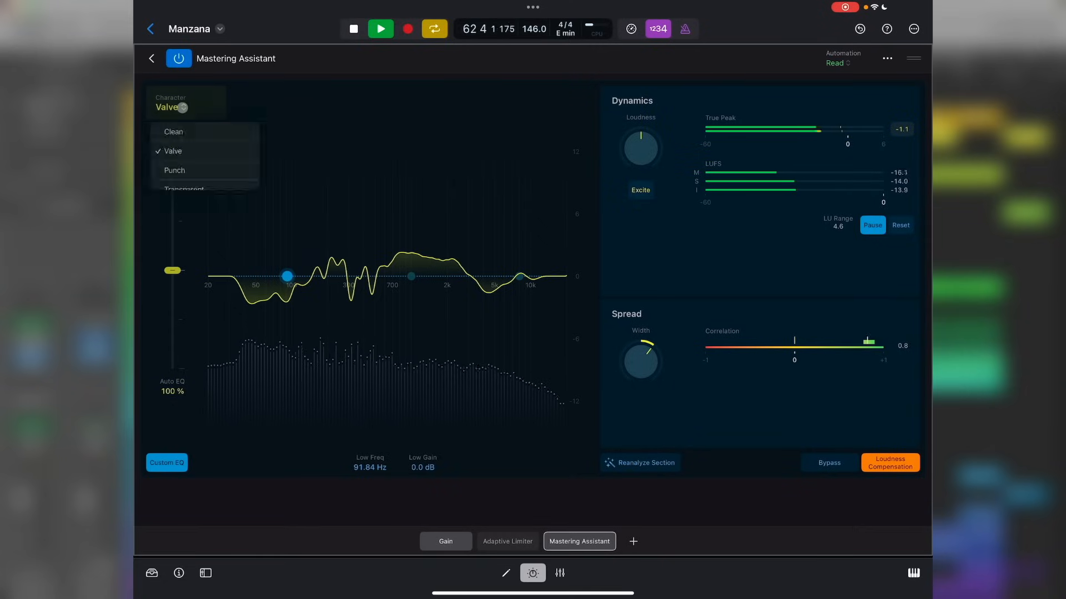
{"action": "left_click", "coordinate": [201, 131]}
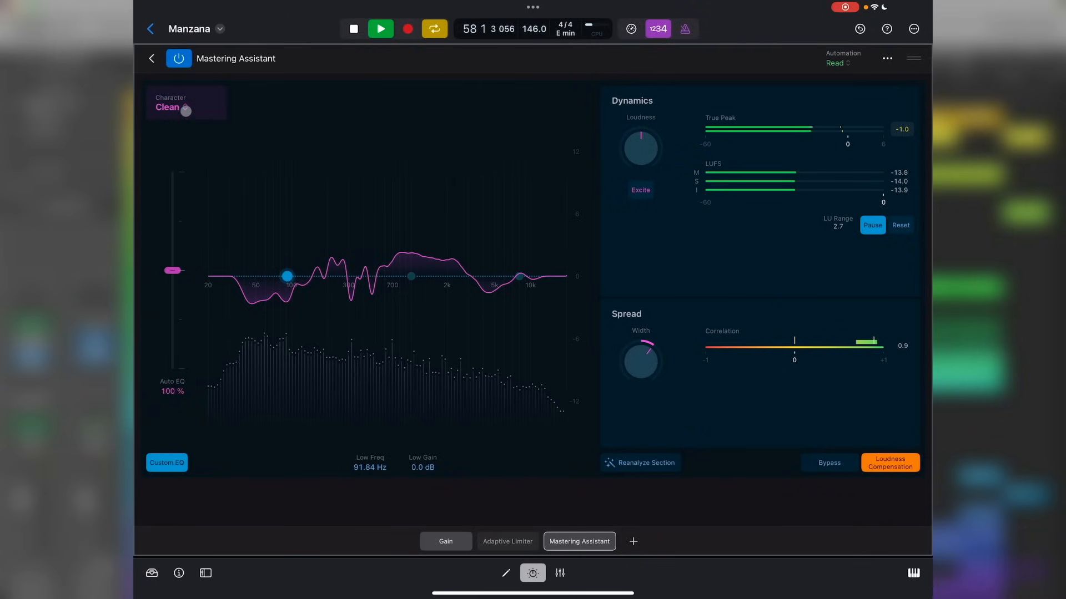
{"action": "left_click", "coordinate": [186, 111]}
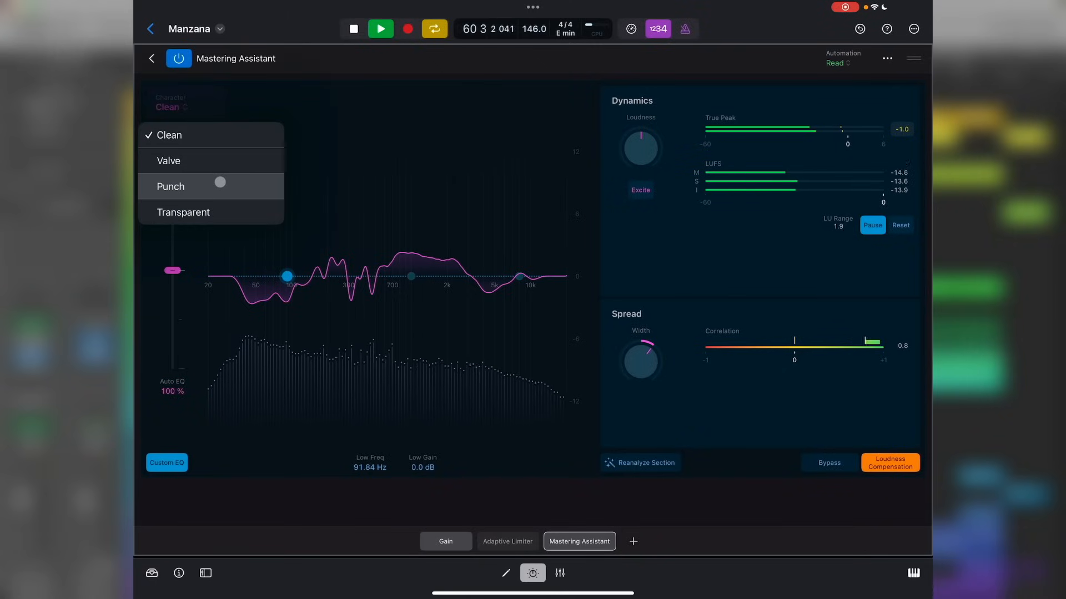
{"action": "left_click", "coordinate": [220, 182]}
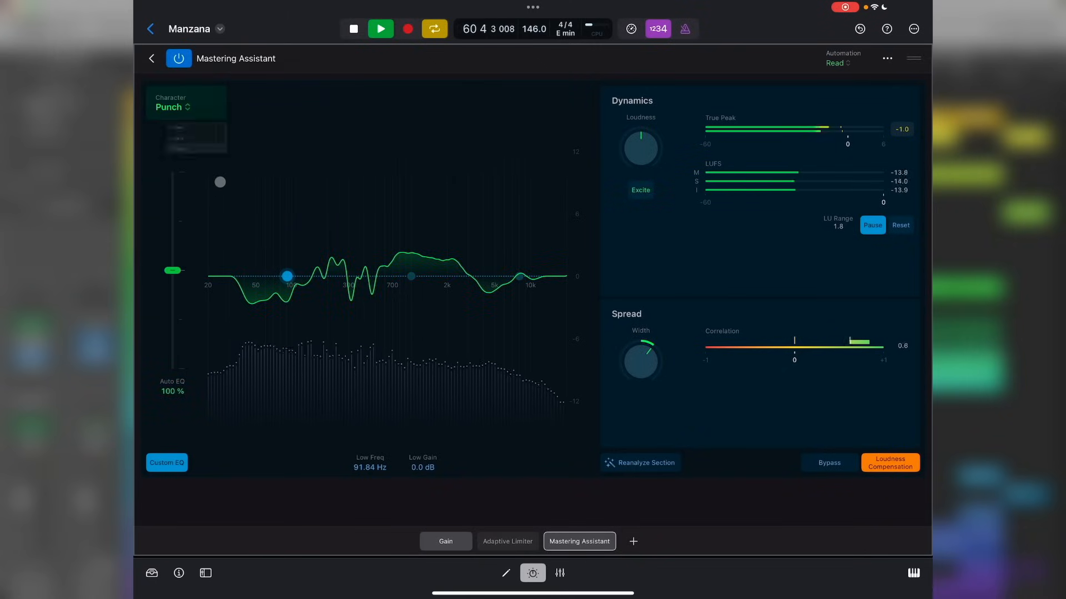
{"action": "left_click", "coordinate": [183, 108]}
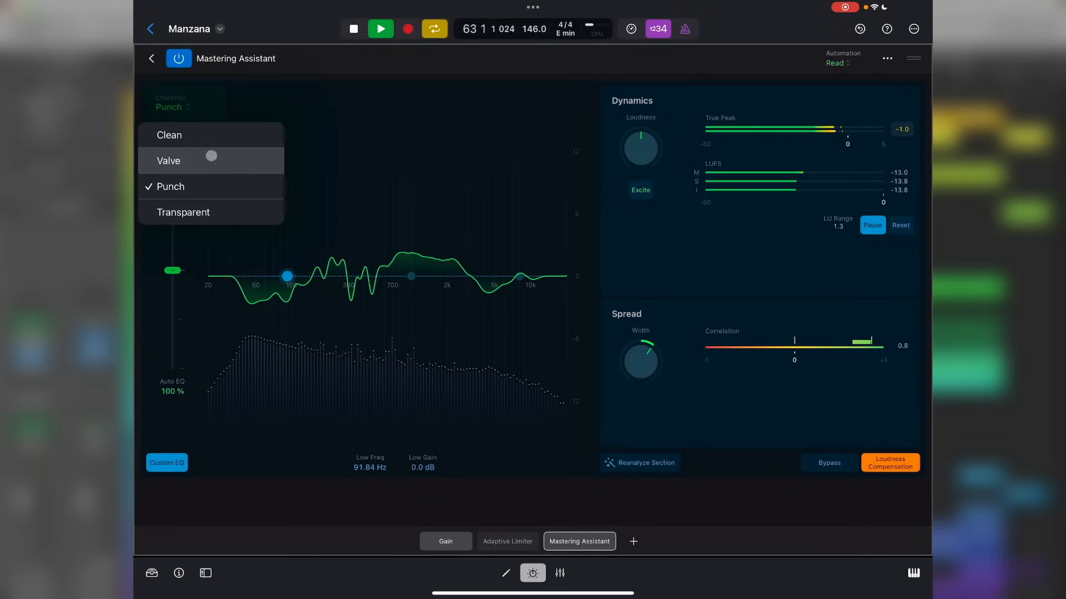
{"action": "left_click", "coordinate": [229, 210]}
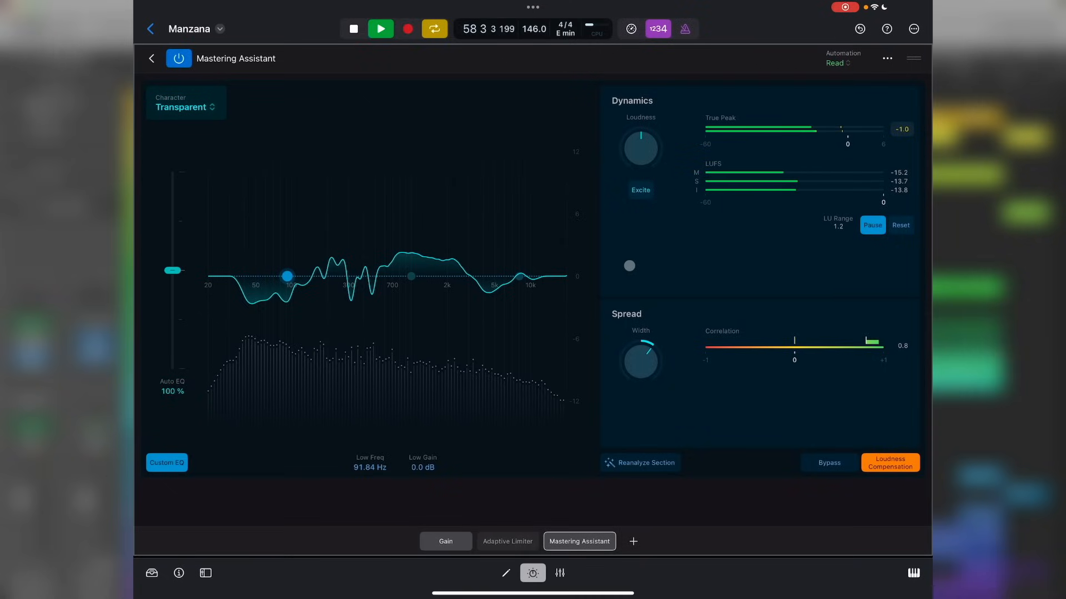
{"action": "key", "text": "space"}
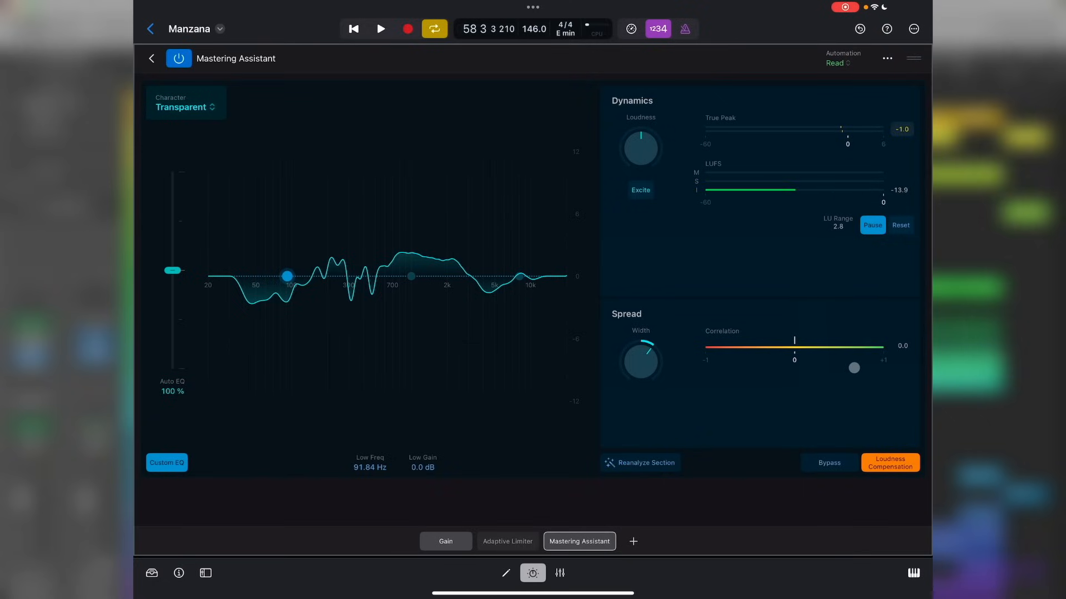
Step: Lower the Auto EQ amount to 99 % while playing the cycled section, and stop playback
{"action": "key", "text": "space"}
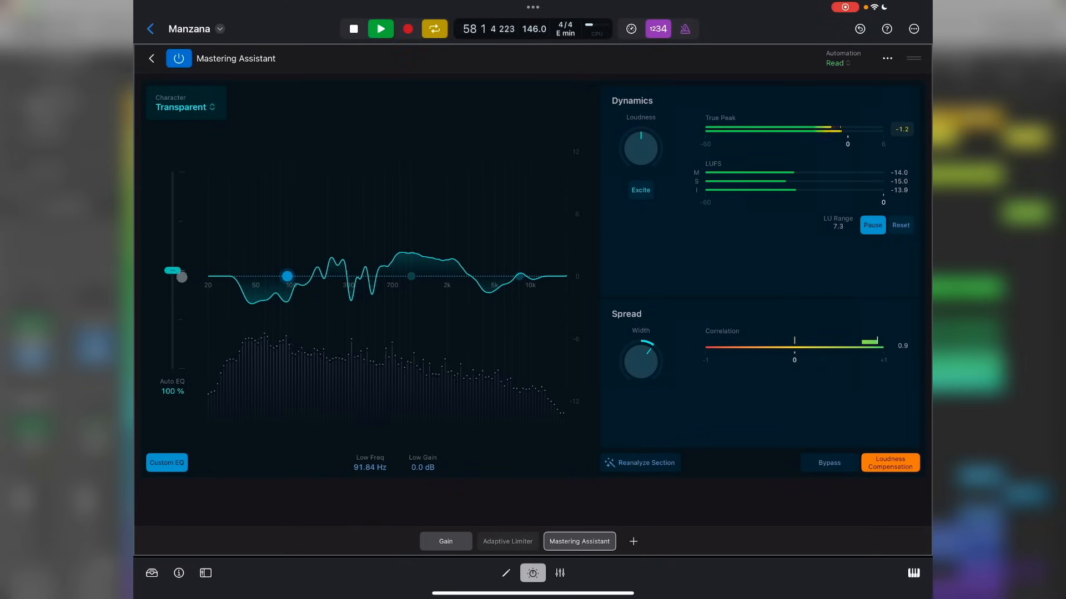
{"action": "mouse_move", "coordinate": [172, 271]}
{"action": "left_mouse_down"}
{"action": "mouse_move", "coordinate": [173, 371]}
{"action": "mouse_move", "coordinate": [178, 277]}
{"action": "mouse_move", "coordinate": [155, 198]}
{"action": "mouse_move", "coordinate": [159, 274]}
{"action": "left_mouse_up"}
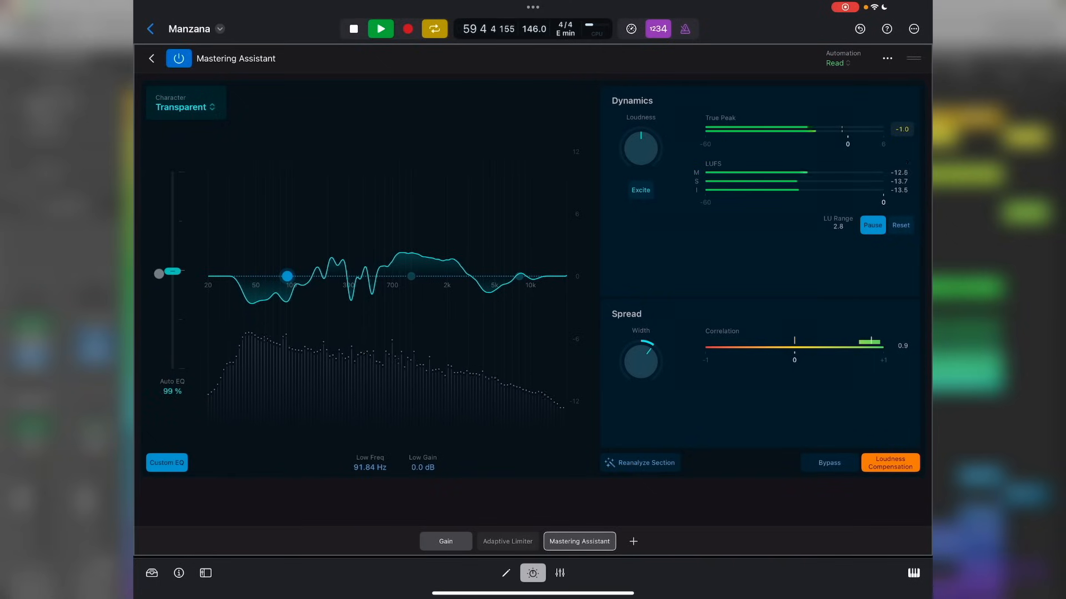
{"action": "key", "text": "space"}
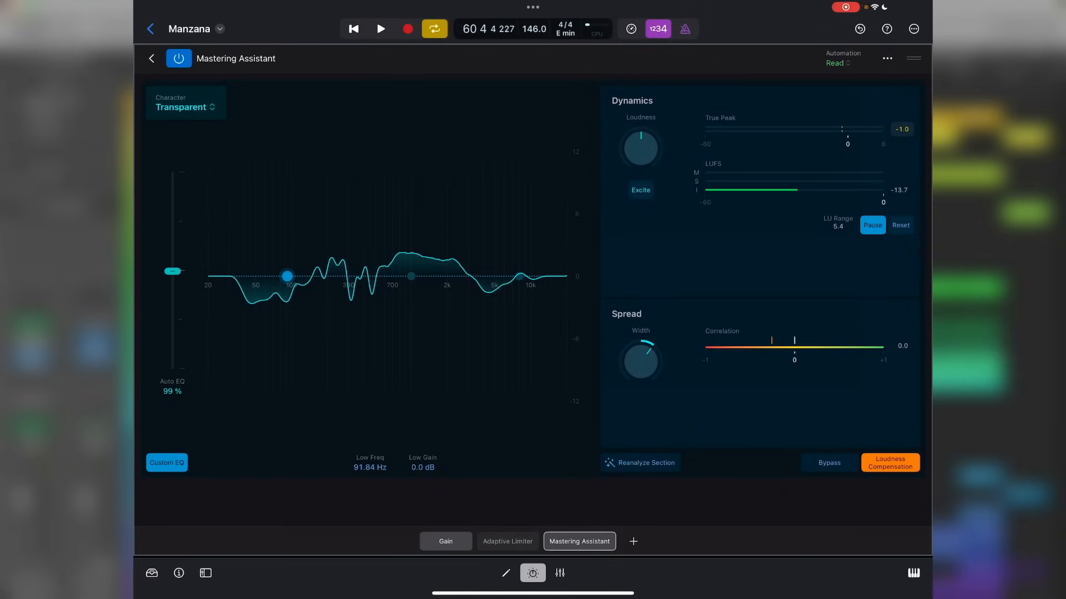
Step: Raise the Dynamics Loudness well above its neutral position while playing the cycled section, and stop playback
{"action": "key", "text": "space"}
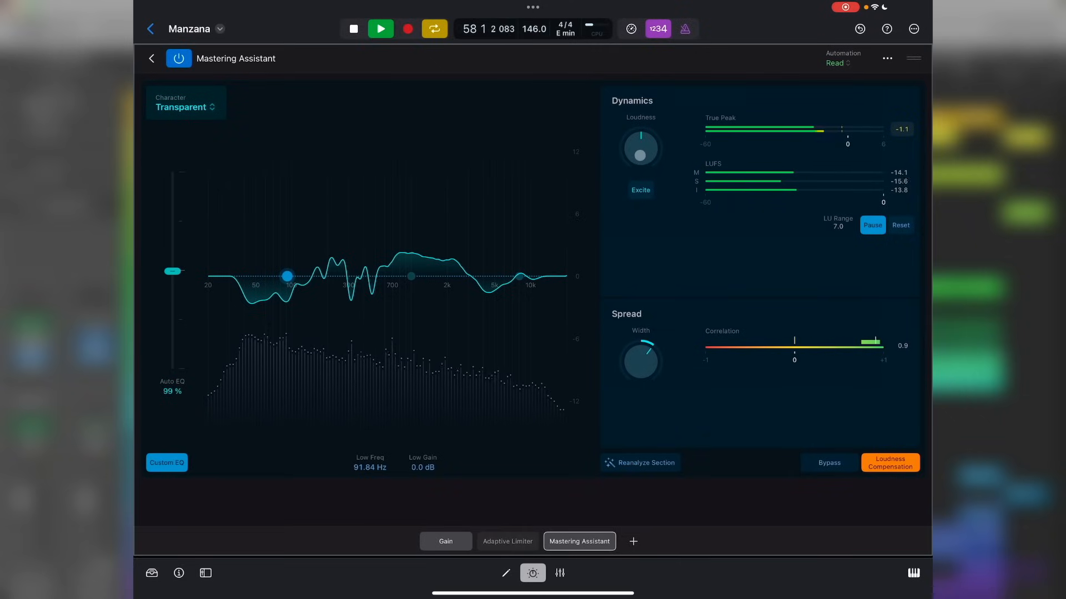
{"action": "left_click_drag", "start_coordinate": [640, 155], "coordinate": [628, 179]}
{"action": "key", "text": "space"}
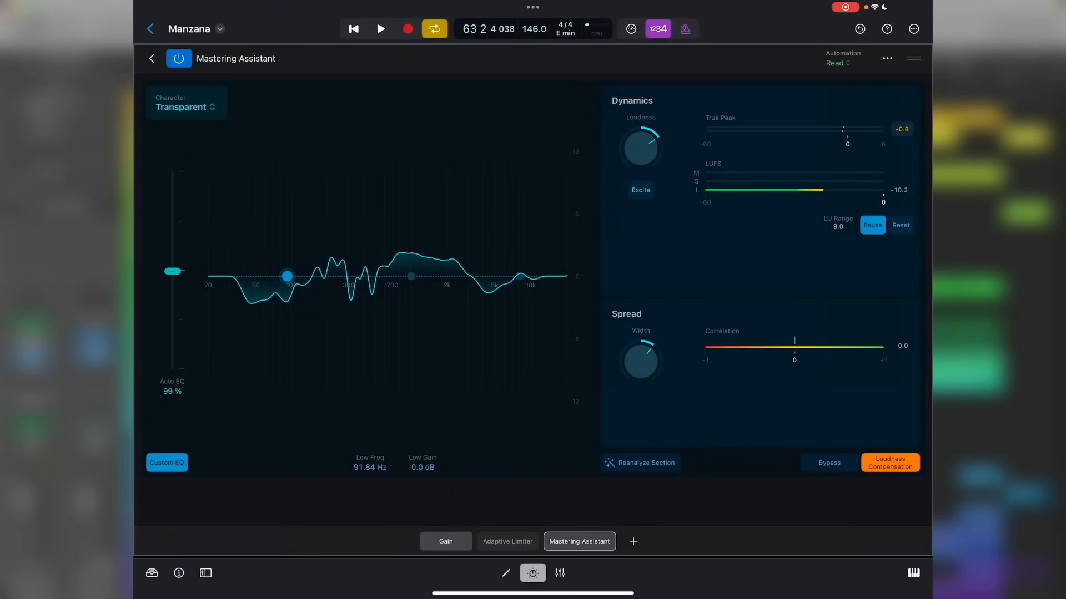
Step: Play the cycled section and try the Spread Width at a very narrow and a very wide setting
{"action": "key", "text": "space"}
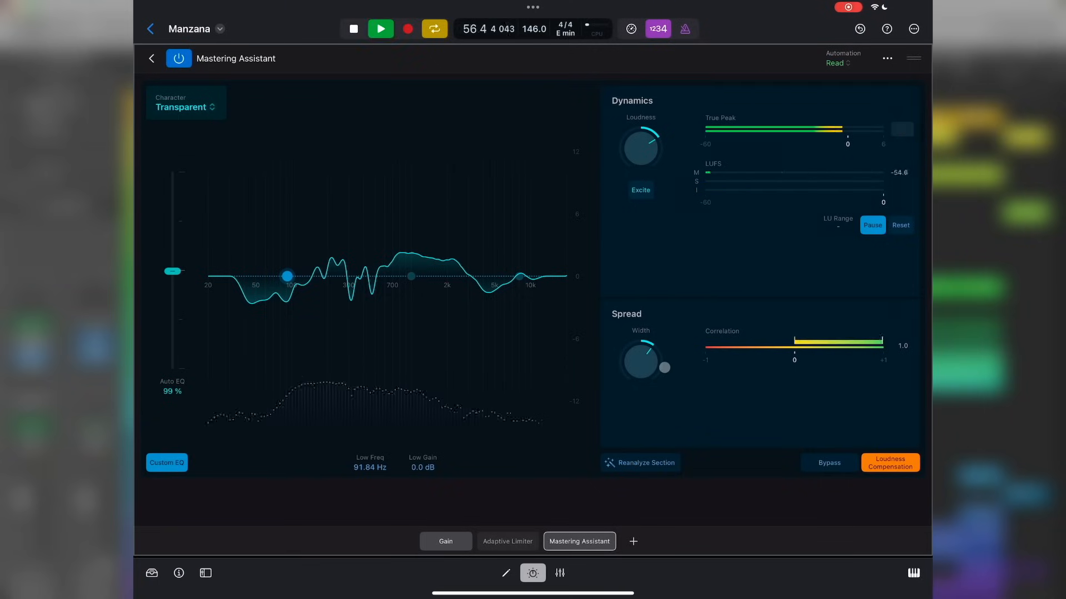
{"action": "mouse_move", "coordinate": [642, 359]}
{"action": "left_click_drag", "start_coordinate": [643, 359], "coordinate": [643, 462]}
{"action": "key", "text": "space"}
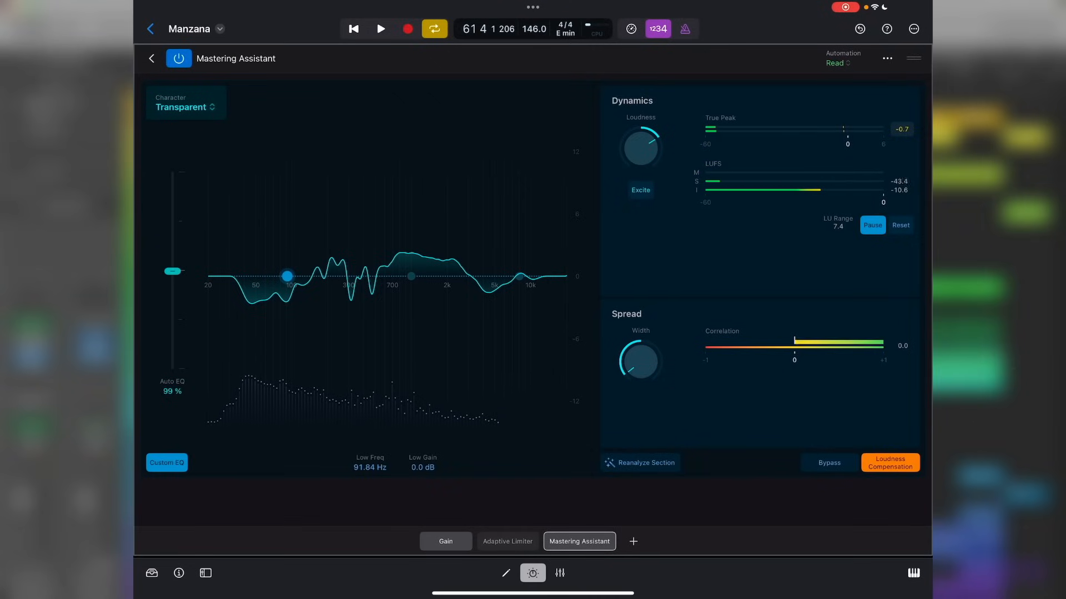
{"action": "key", "text": "space"}
{"action": "left_click_drag", "start_coordinate": [639, 373], "coordinate": [600, 199]}
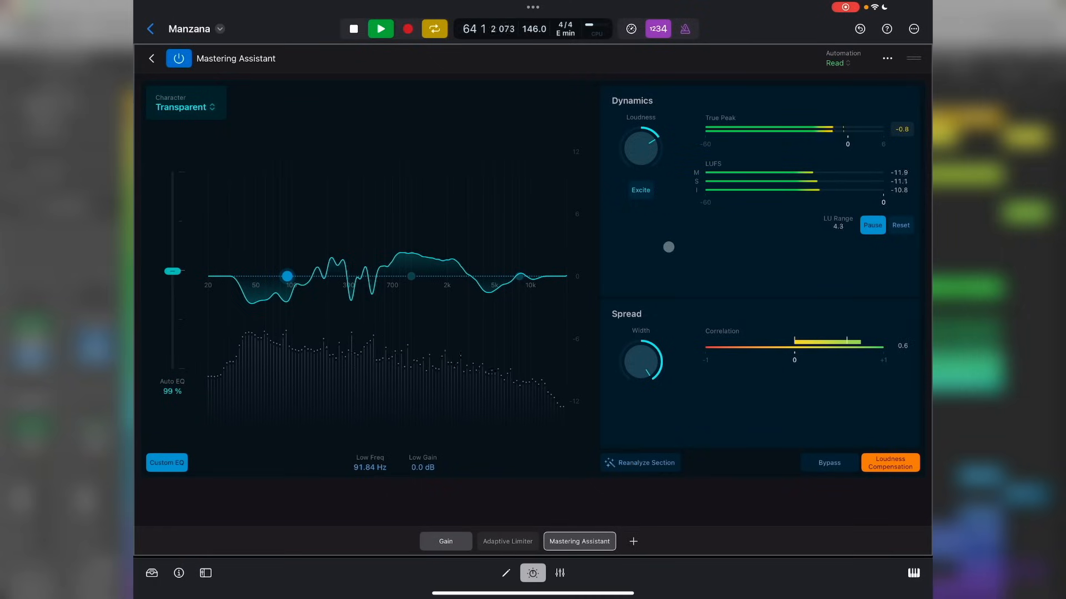
{"action": "key", "text": "space"}
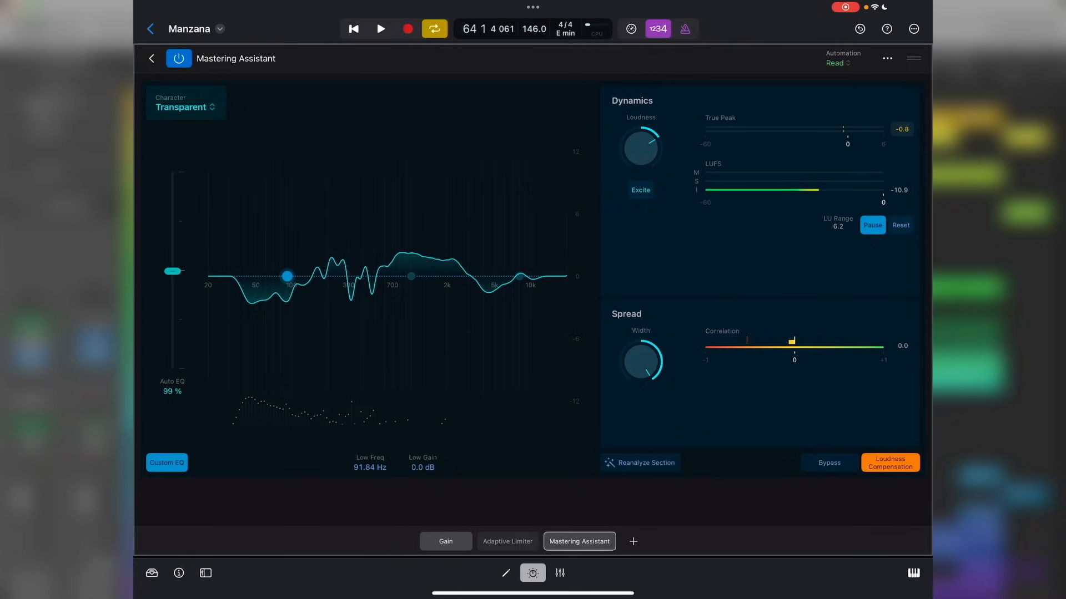
Step: Reduce the Spread Width and have the Mastering Assistant reanalyze the section
{"action": "left_click_drag", "start_coordinate": [641, 362], "coordinate": [641, 404]}
{"action": "left_click", "coordinate": [641, 463]}
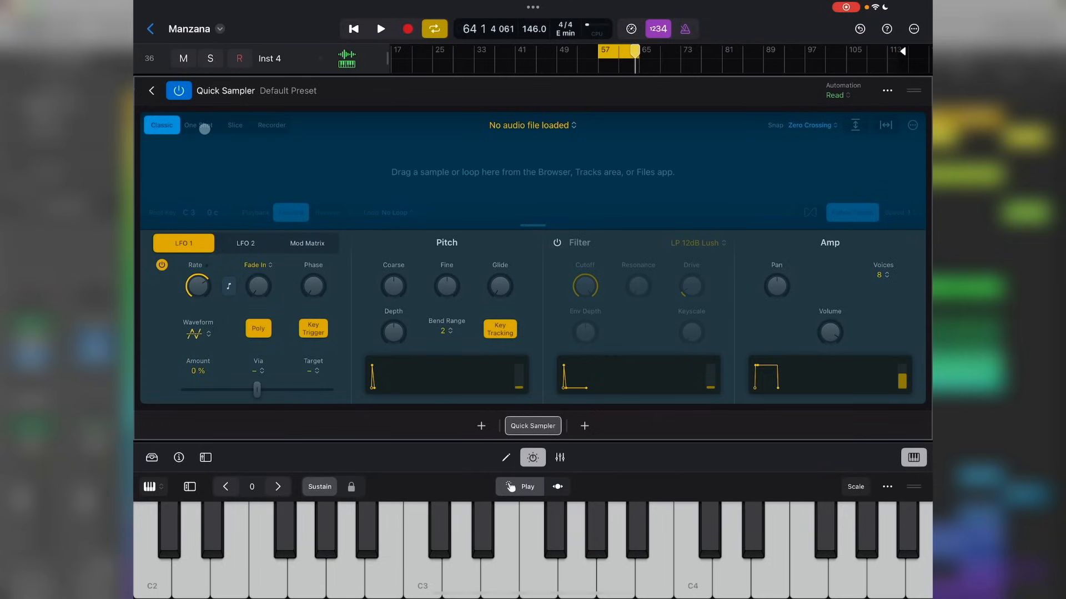
Step: Switch the Quick Sampler on the Inst 4 track to Recorder mode and choose Input 1 as its recording input
{"action": "left_click", "coordinate": [274, 124]}
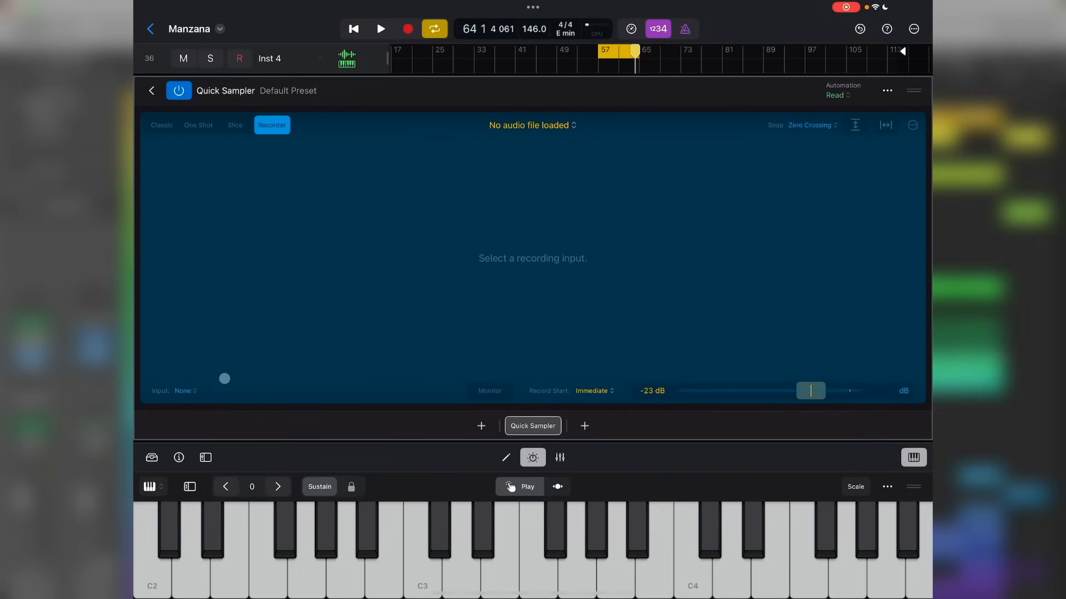
{"action": "left_click", "coordinate": [185, 391]}
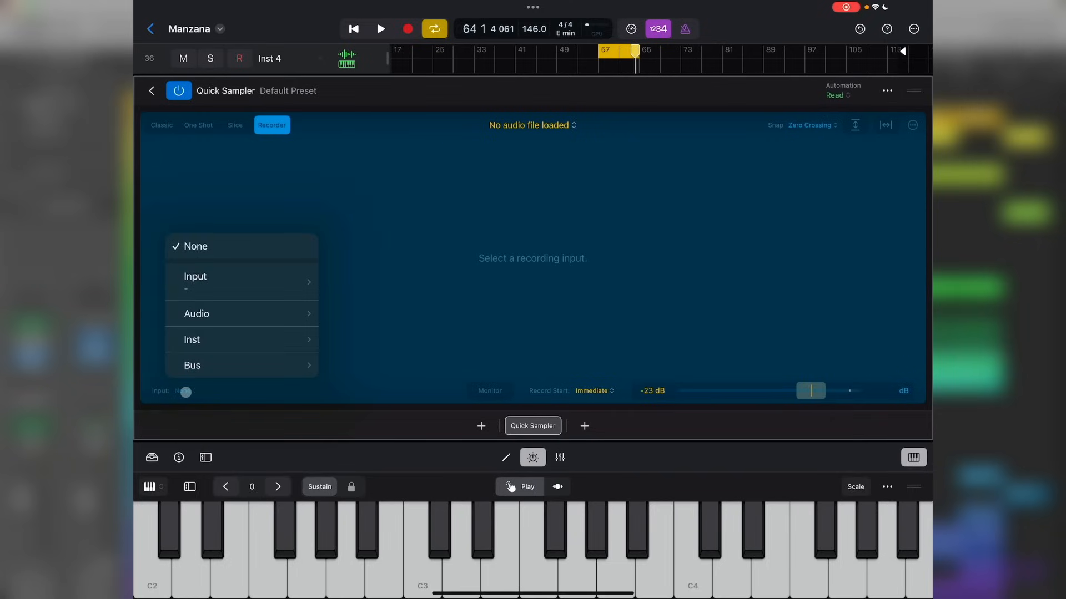
{"action": "mouse_move", "coordinate": [204, 280]}
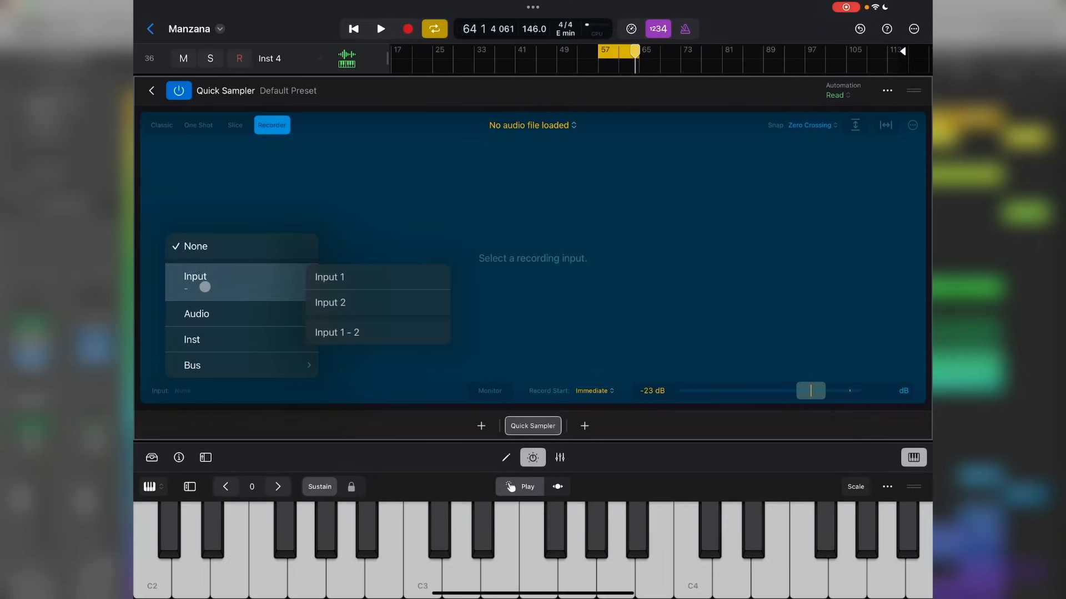
{"action": "left_click", "coordinate": [341, 283]}
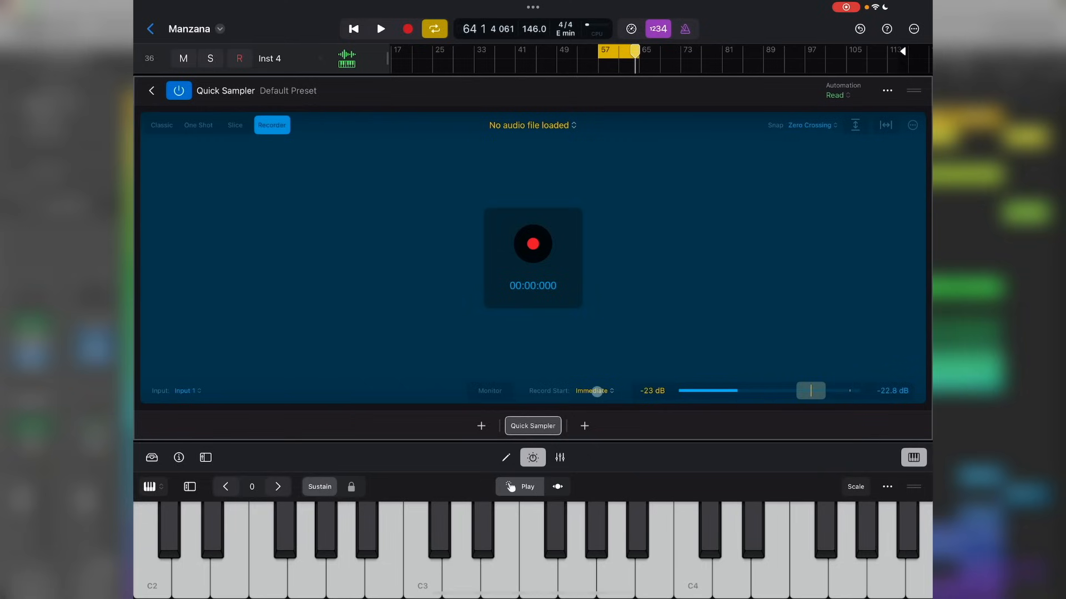
Step: Check the Record Start options, keep the immediate start, and record a sample from Input 1 into the Quick Sampler
{"action": "left_click", "coordinate": [595, 391]}
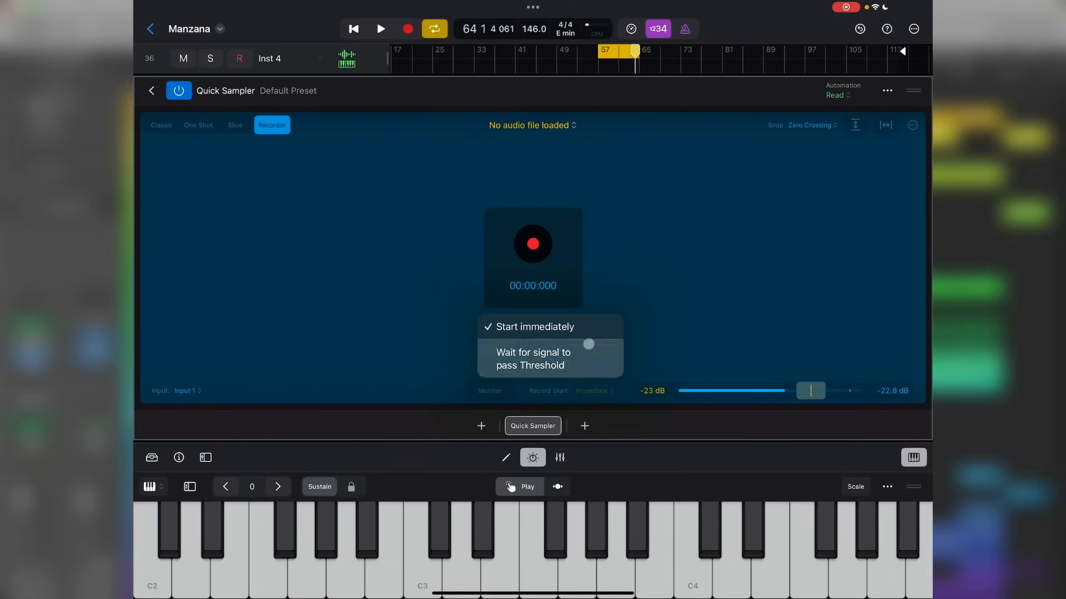
{"action": "left_click", "coordinate": [626, 279]}
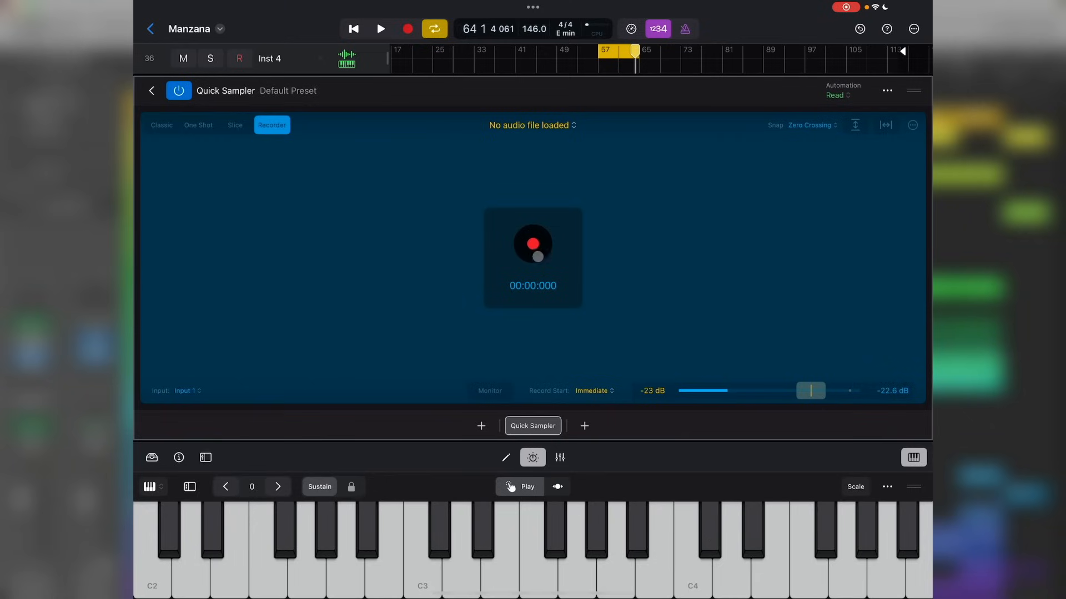
{"action": "left_click", "coordinate": [532, 244]}
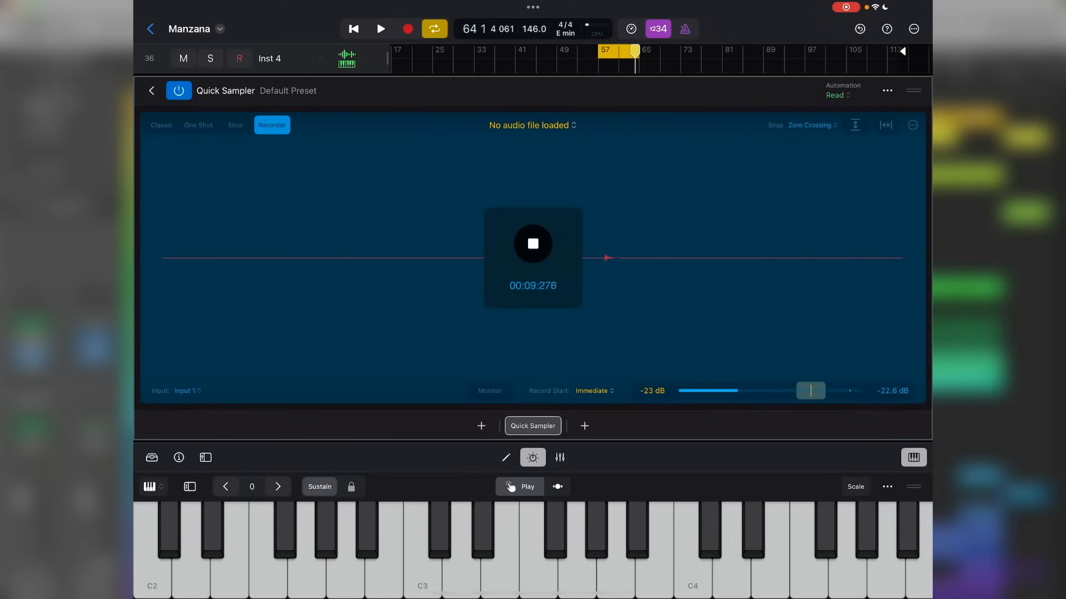
{"action": "left_click", "coordinate": [531, 245]}
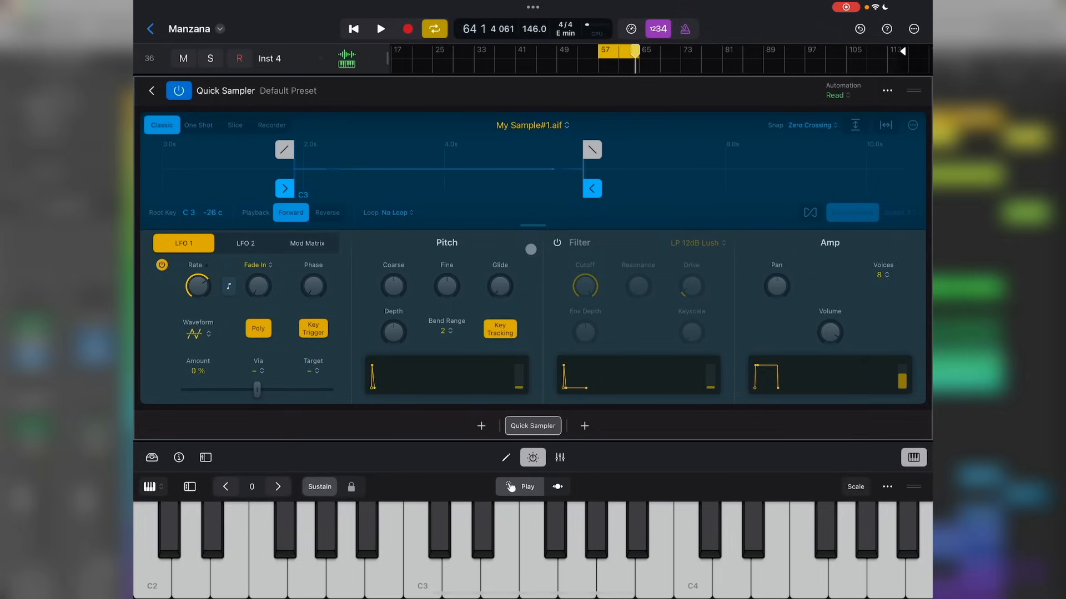
Step: Trim the recorded sample by moving its start marker to about 5.51 s, just before the loudest hit
{"action": "left_click", "coordinate": [851, 126]}
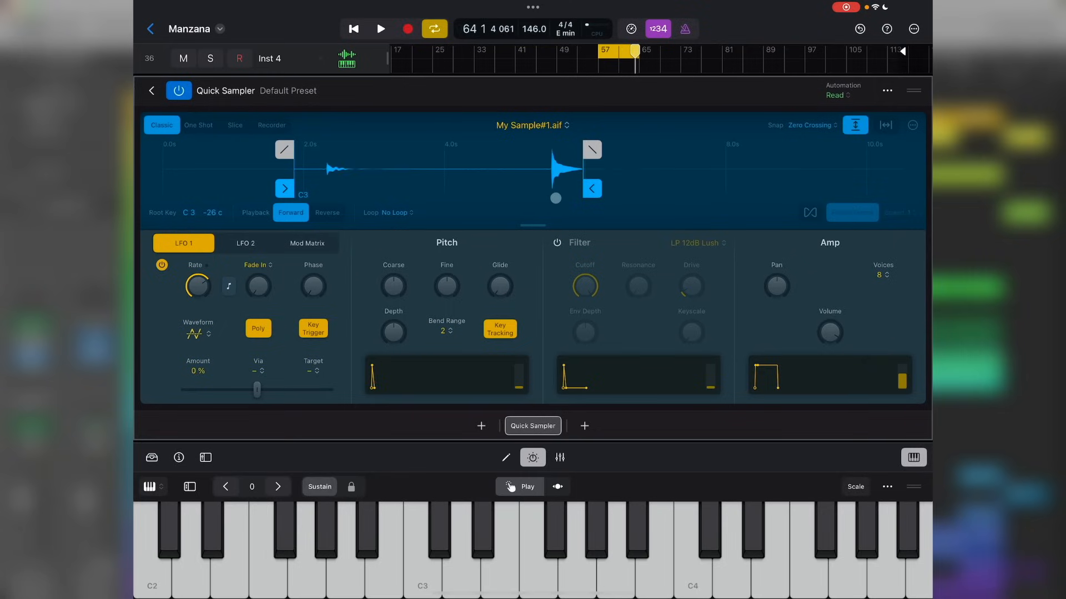
{"action": "left_click_drag", "start_coordinate": [286, 195], "coordinate": [548, 197]}
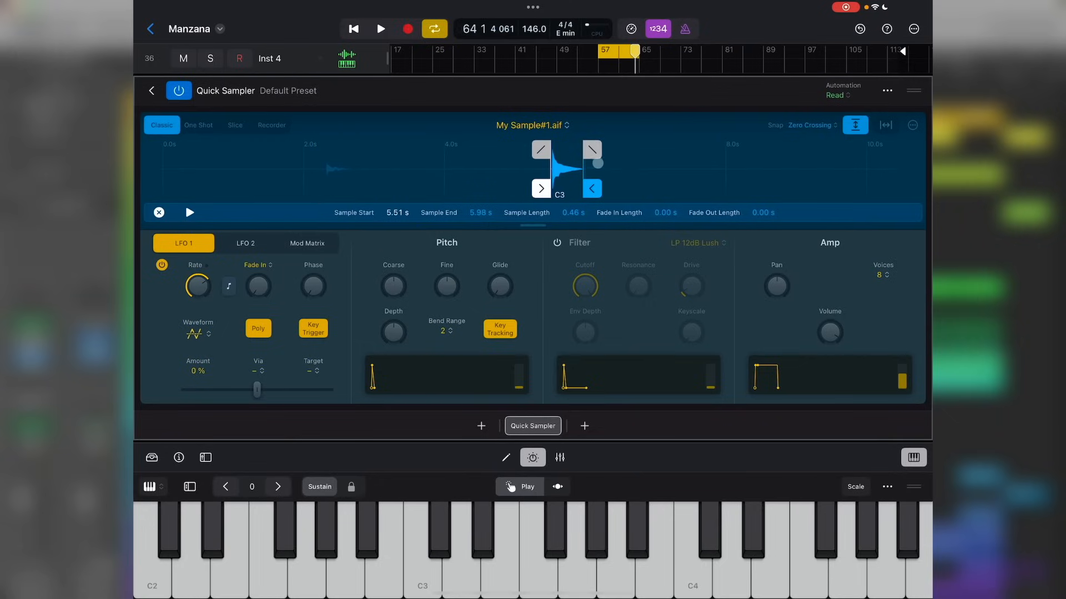
{"action": "left_click", "coordinate": [879, 128]}
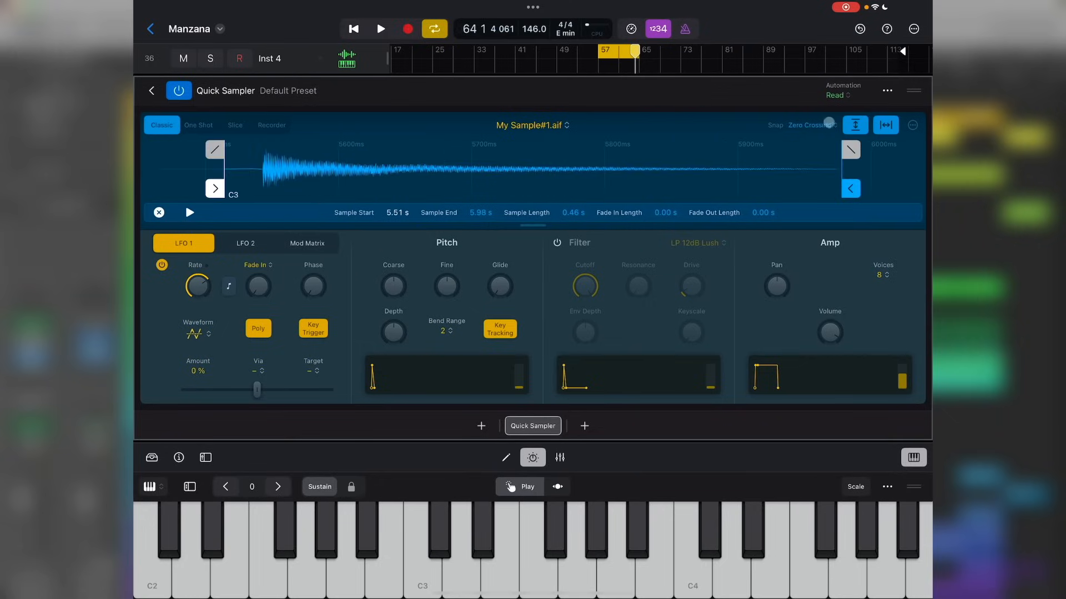
Step: Set Snap to Transient+Note and align the sample start with the hit's transient at 5.54 s
{"action": "left_click", "coordinate": [818, 125]}
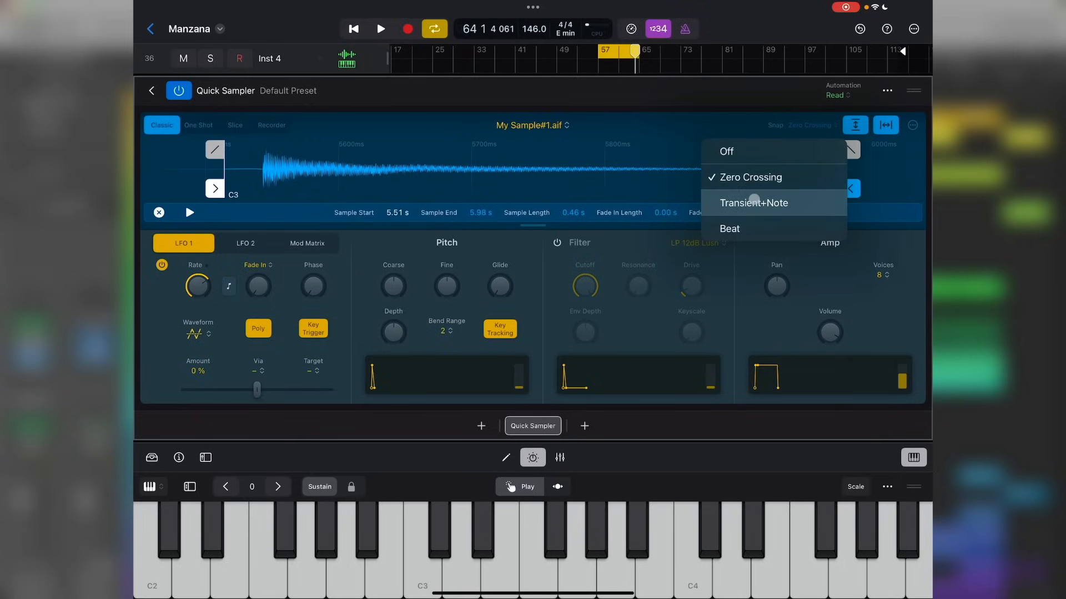
{"action": "left_click", "coordinate": [755, 200]}
{"action": "left_click_drag", "start_coordinate": [215, 189], "coordinate": [210, 190]}
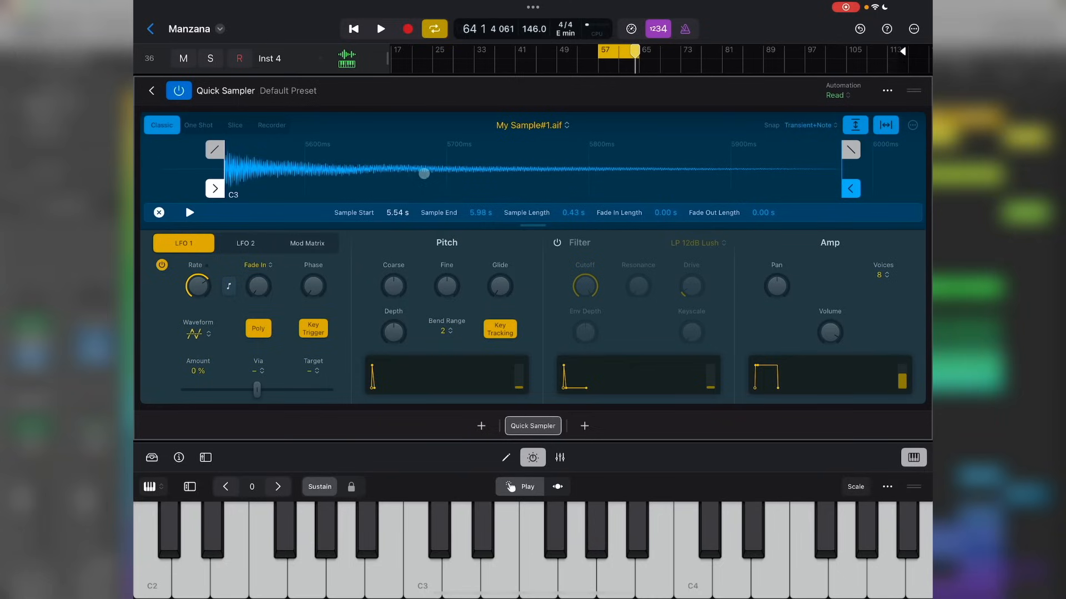
Step: Audition the trimmed sample by playing the notes C3, C4 and F4 on the on-screen keyboard
{"action": "left_click", "coordinate": [422, 575]}
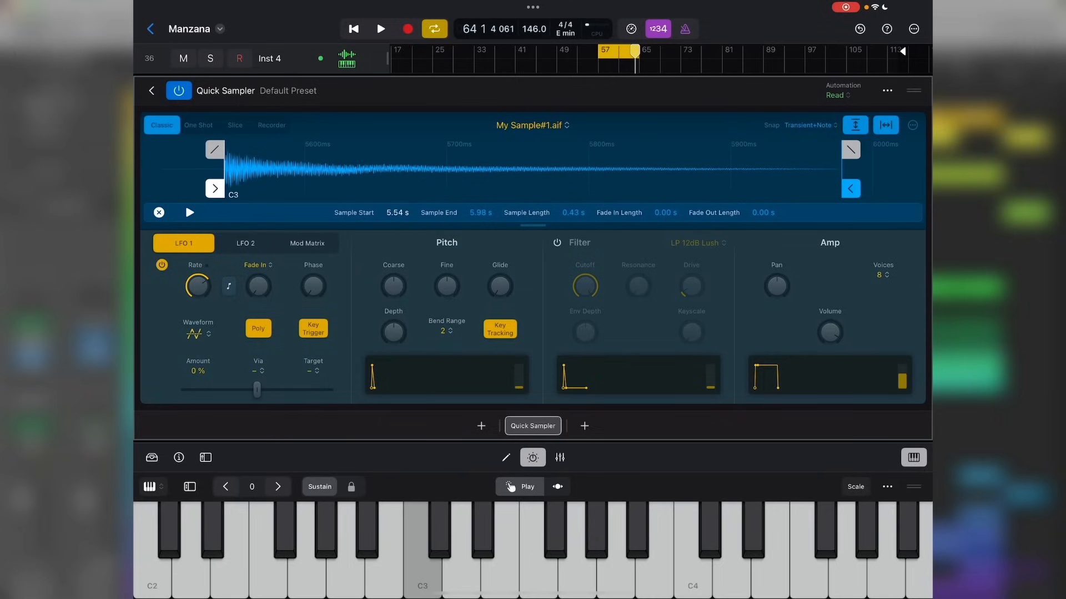
{"action": "left_click", "coordinate": [693, 574]}
{"action": "left_click", "coordinate": [808, 574]}
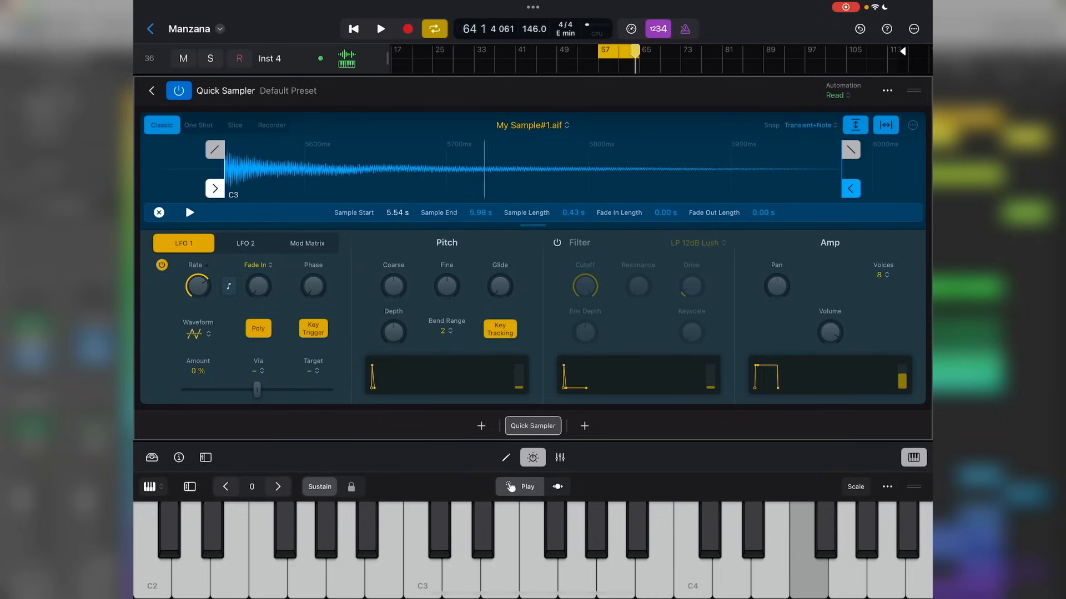
Step: Audition the trimmed sample further by playing the notes A4, C3, E3 and G3 on the on-screen keyboard
{"action": "left_click", "coordinate": [886, 575]}
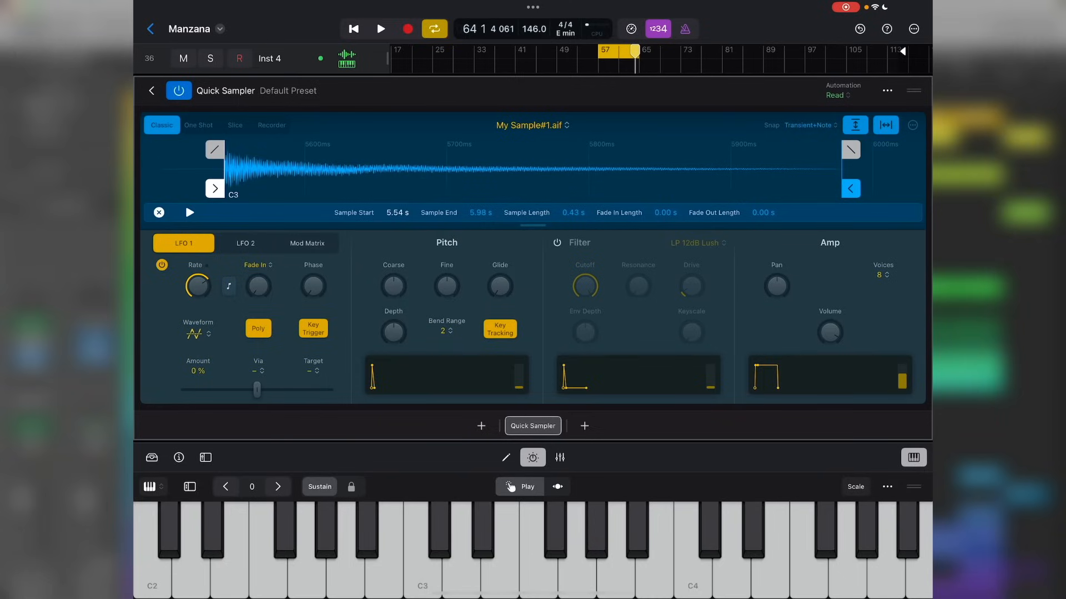
{"action": "left_click", "coordinate": [422, 575]}
{"action": "left_click", "coordinate": [500, 575]}
{"action": "left_click", "coordinate": [577, 574]}
Step: Put the project in Split View beside the Files app, showing the Drum Samples folder
{"action": "left_click", "coordinate": [534, 9]}
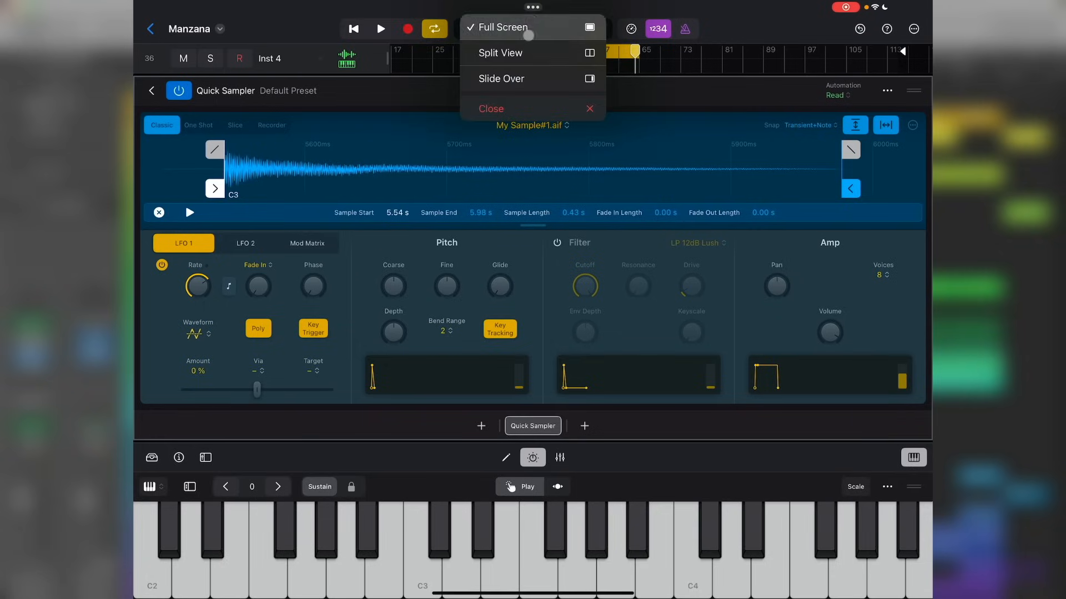
{"action": "left_click", "coordinate": [527, 50]}
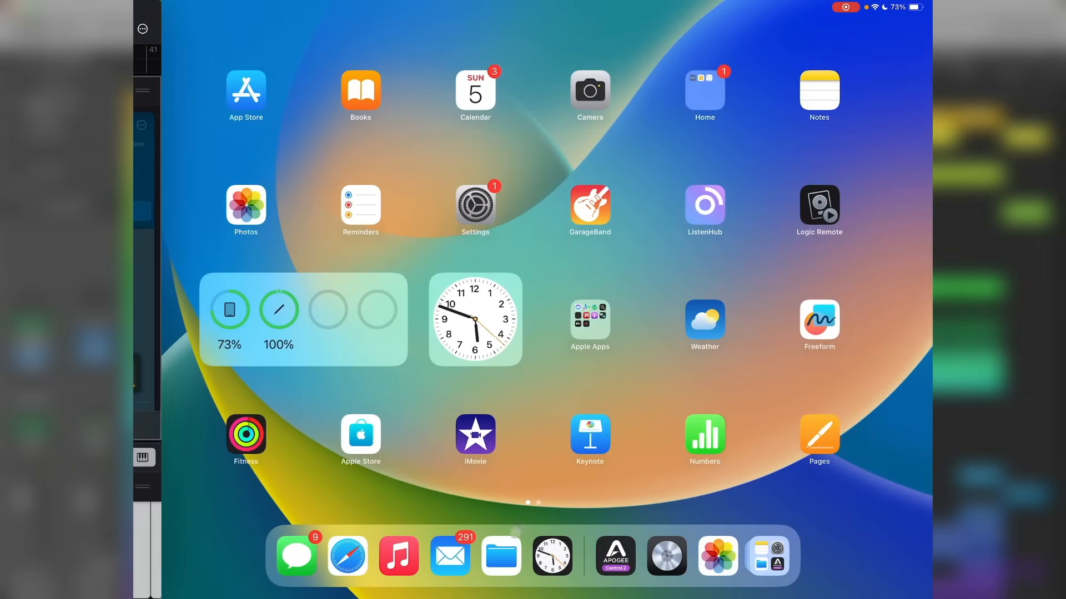
{"action": "left_click", "coordinate": [501, 556]}
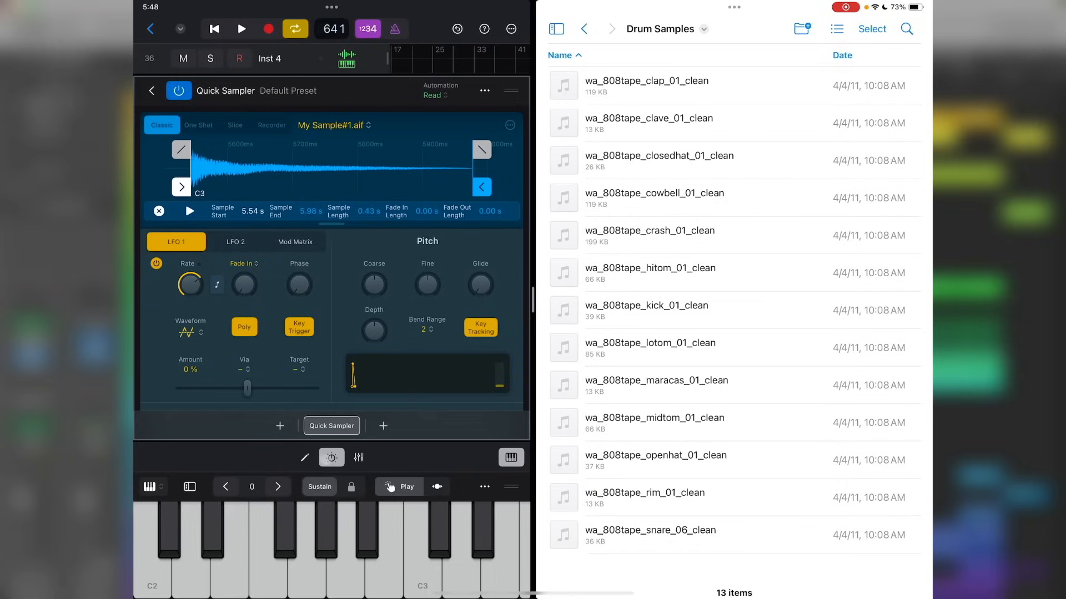
Step: Close the Quick Sampler view and the on-screen keyboard to reveal the end of the track list below Synth Arp FX
{"action": "left_click", "coordinate": [327, 459]}
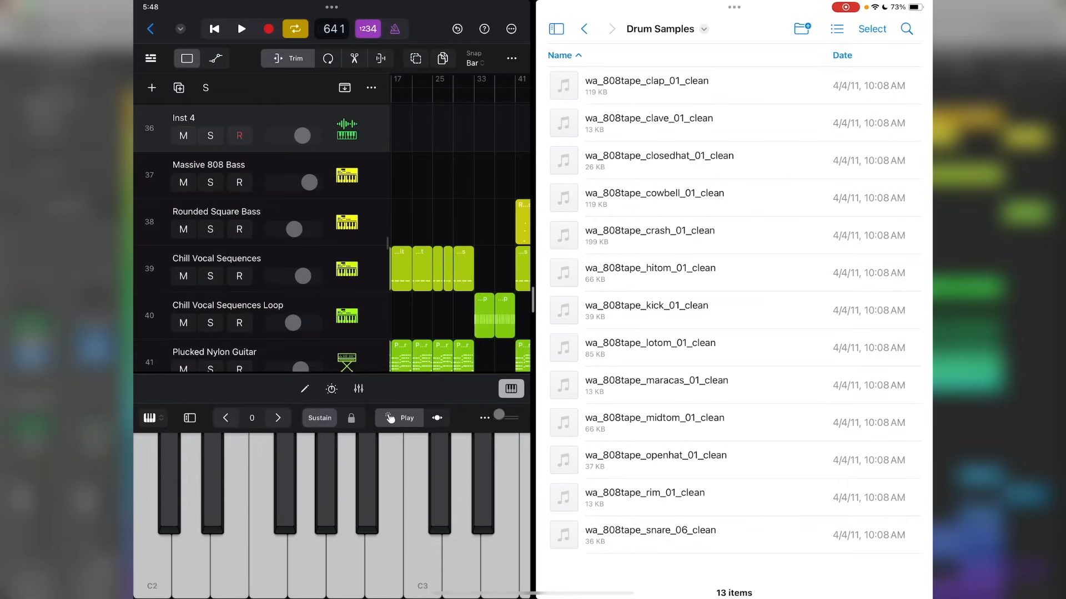
{"action": "left_click", "coordinate": [507, 390]}
{"action": "scroll", "coordinate": [502, 410], "scroll_direction": "down", "scroll_amount": 20}
{"action": "scroll", "coordinate": [502, 410], "scroll_direction": "right", "scroll_amount": 5}
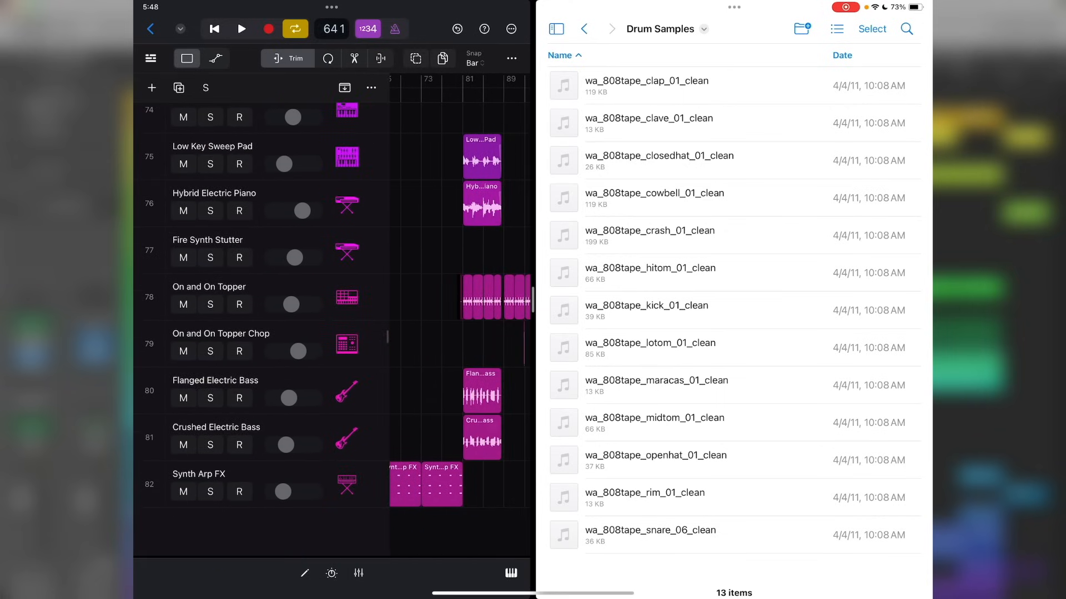
Step: Select every wa_808tape file in Drum Samples, from clap to snare, and drop them below Synth Arp FX as one new drum pad track
{"action": "left_click", "coordinate": [742, 96]}
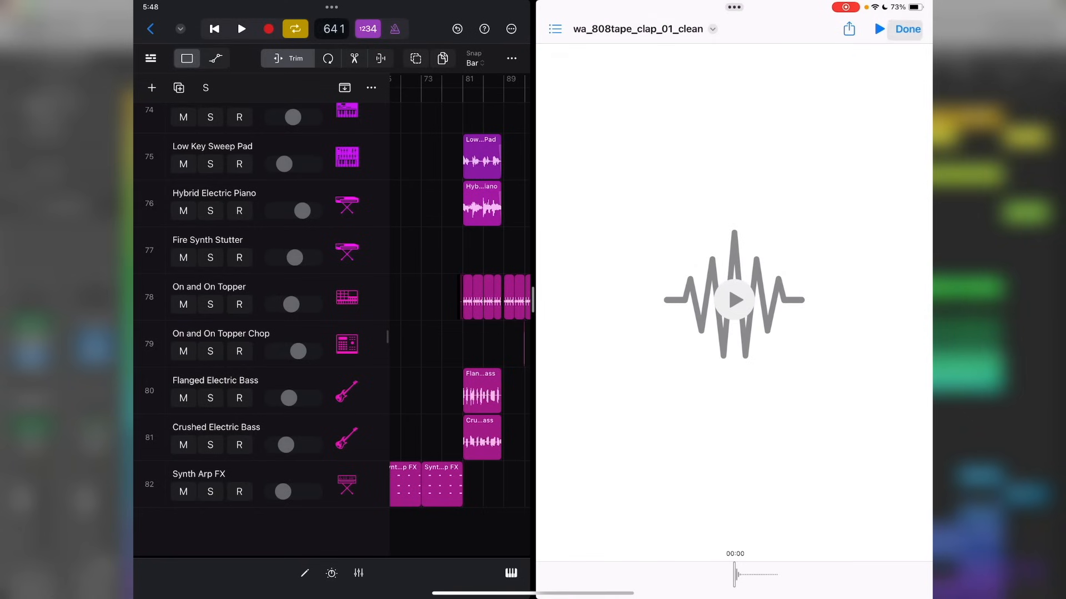
{"action": "left_click", "coordinate": [908, 29]}
{"action": "key", "text": "Down"}
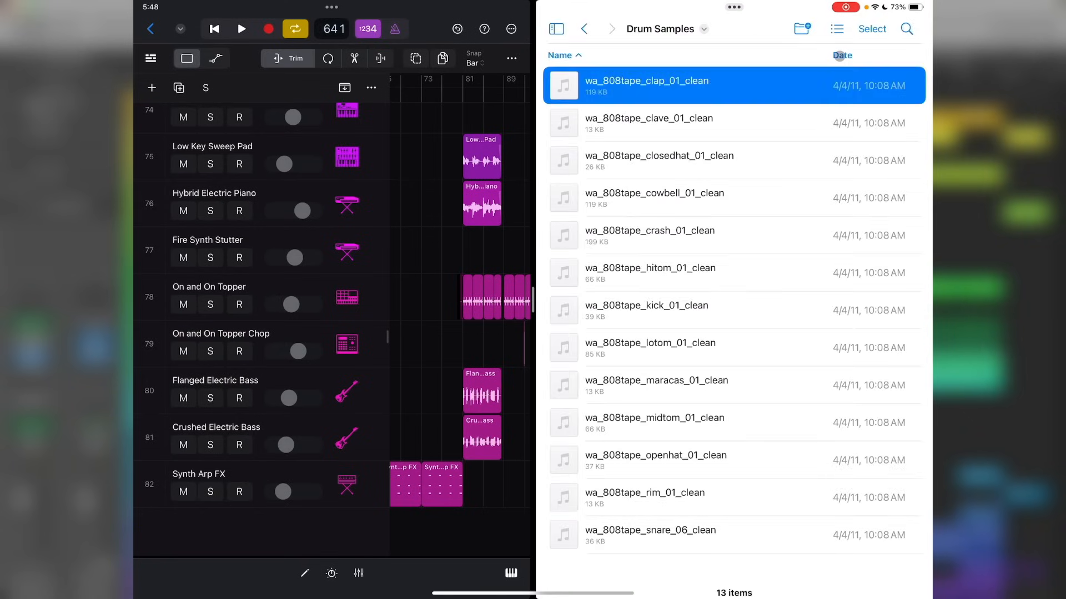
{"action": "key", "text": "shift+Down"}
{"action": "key", "text": "shift+Down"}
{"action": "key", "text": "shift+Down"}
{"action": "key", "text": "shift+Down"}
{"action": "key", "text": "shift+Down"}
{"action": "key", "text": "shift+Down"}
{"action": "key", "text": "shift+Down"}
{"action": "key", "text": "shift+Down"}
{"action": "key", "text": "shift+Down"}
{"action": "key", "text": "shift+Down"}
{"action": "key", "text": "shift+Down"}
{"action": "key", "text": "shift+Down"}
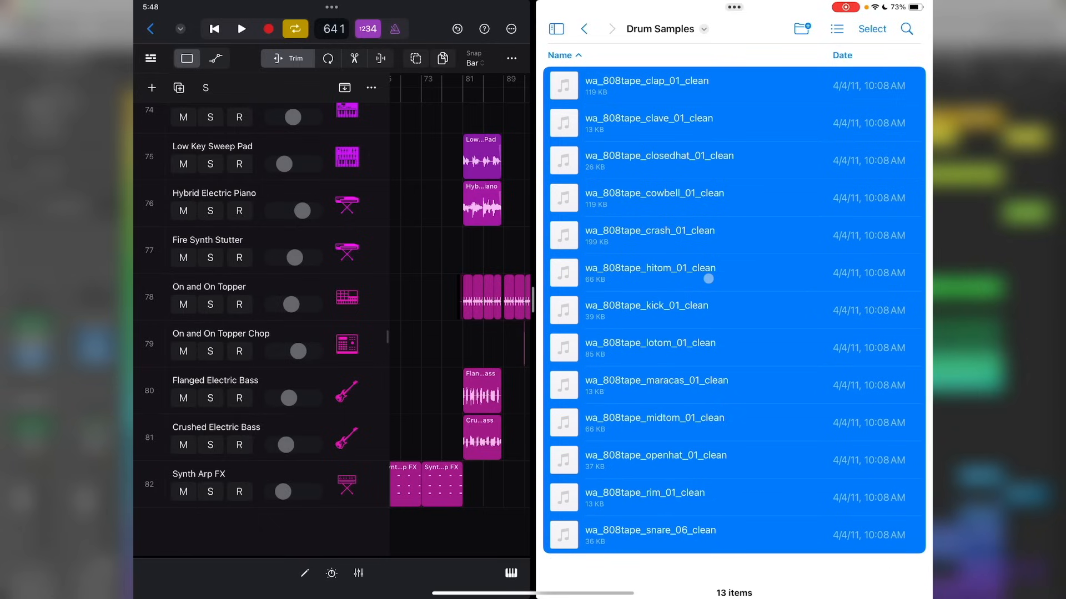
{"action": "left_click_drag", "start_coordinate": [708, 279], "coordinate": [335, 503]}
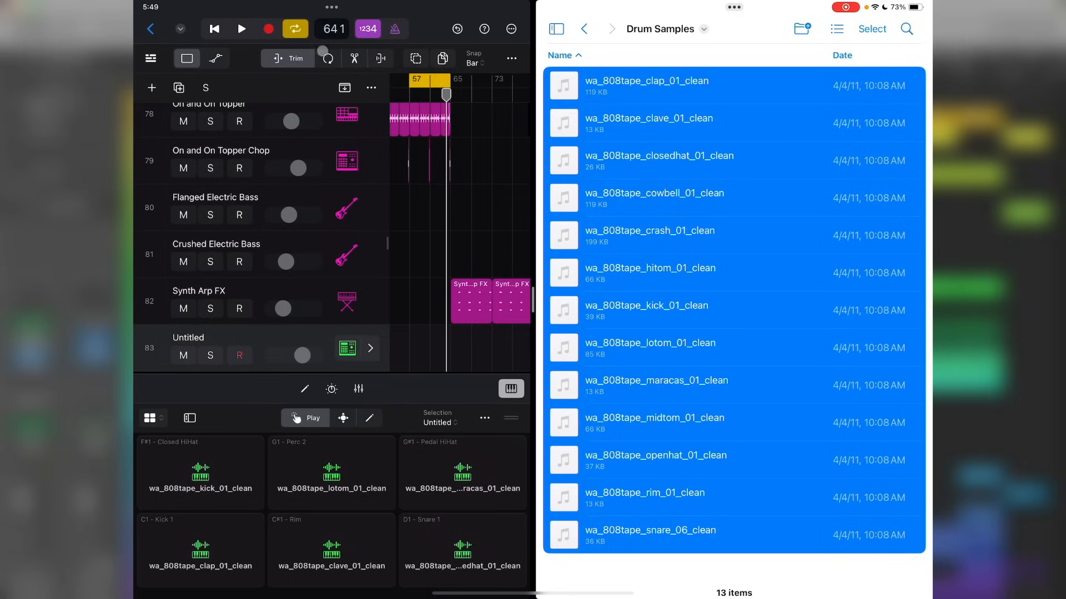
Step: Return the project to full screen and audition the kick, maracas, openhat and midtom pads
{"action": "left_click", "coordinate": [331, 7]}
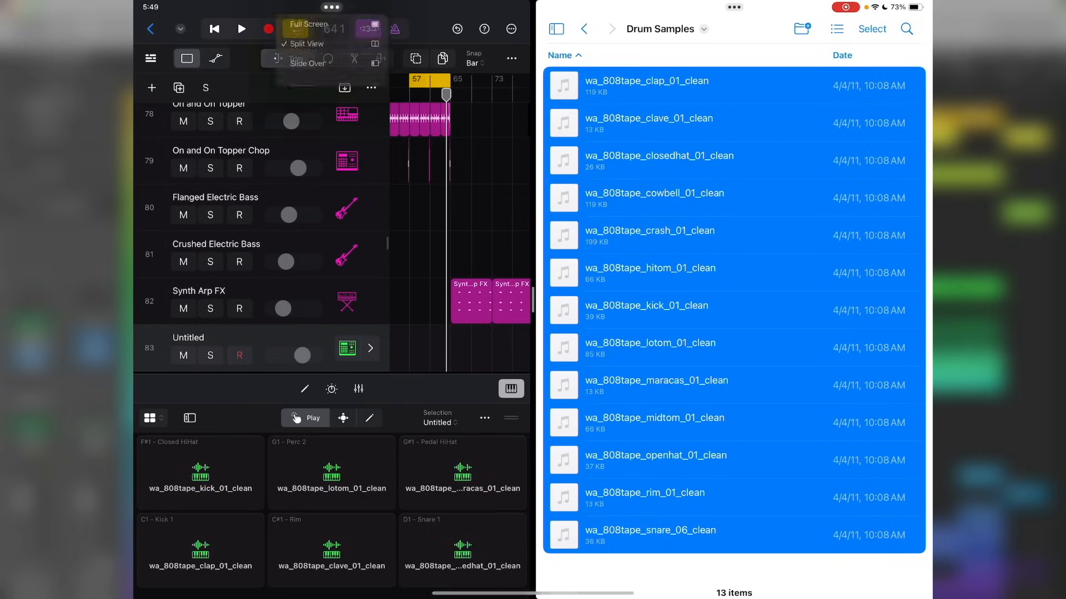
{"action": "left_click", "coordinate": [321, 27]}
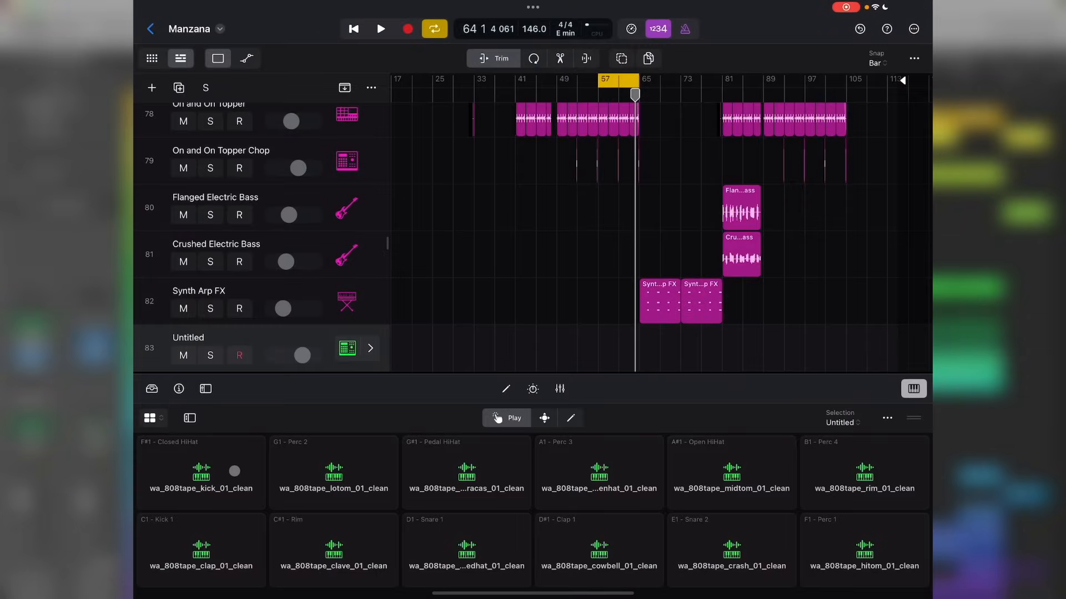
{"action": "left_click", "coordinate": [233, 470]}
{"action": "left_click", "coordinate": [473, 458]}
{"action": "left_click", "coordinate": [579, 462]}
{"action": "left_click", "coordinate": [709, 462]}
Step: Show the Samples category in the browser and hide the drum pads
{"action": "left_click", "coordinate": [154, 389]}
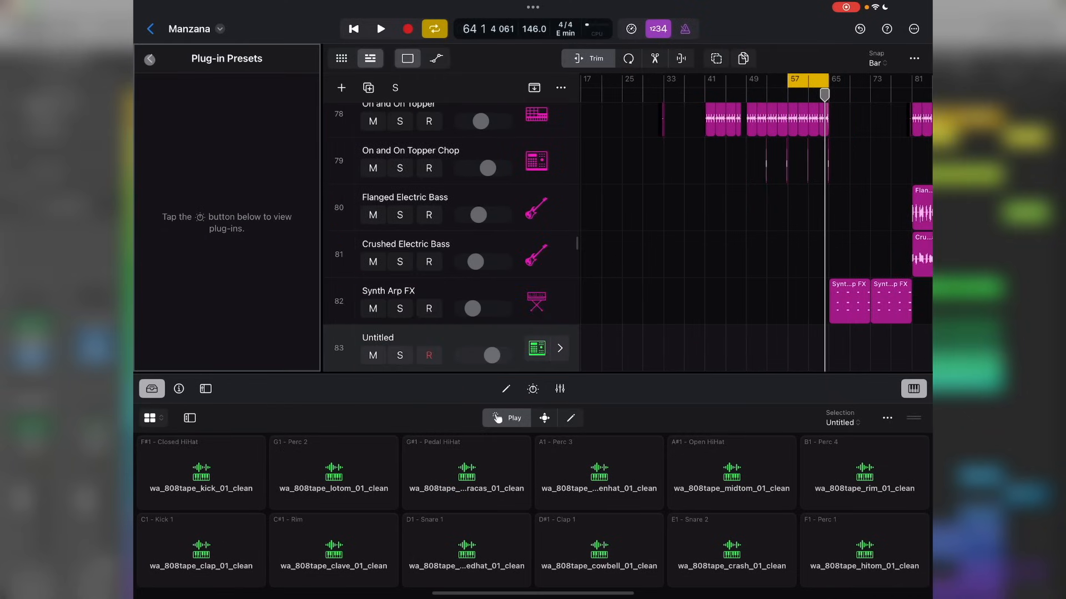
{"action": "left_click", "coordinate": [149, 59]}
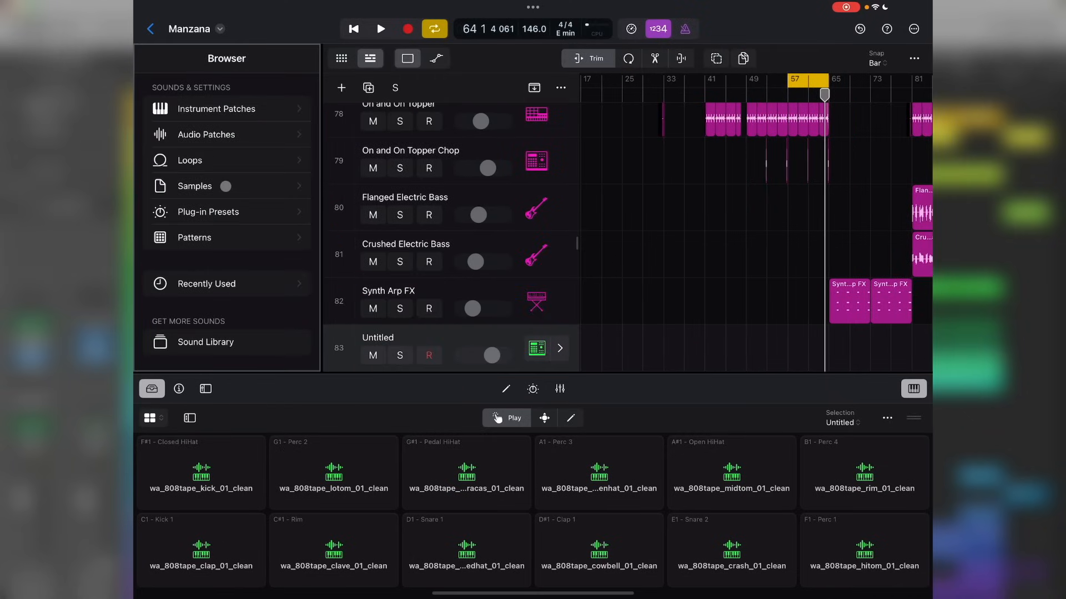
{"action": "left_click", "coordinate": [225, 187]}
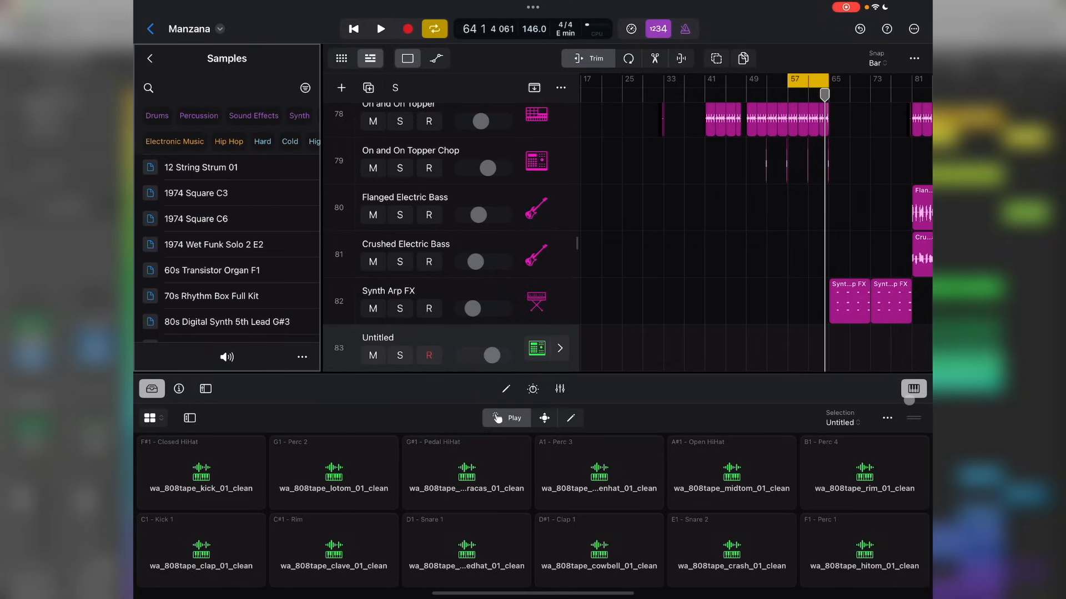
{"action": "left_click", "coordinate": [912, 394]}
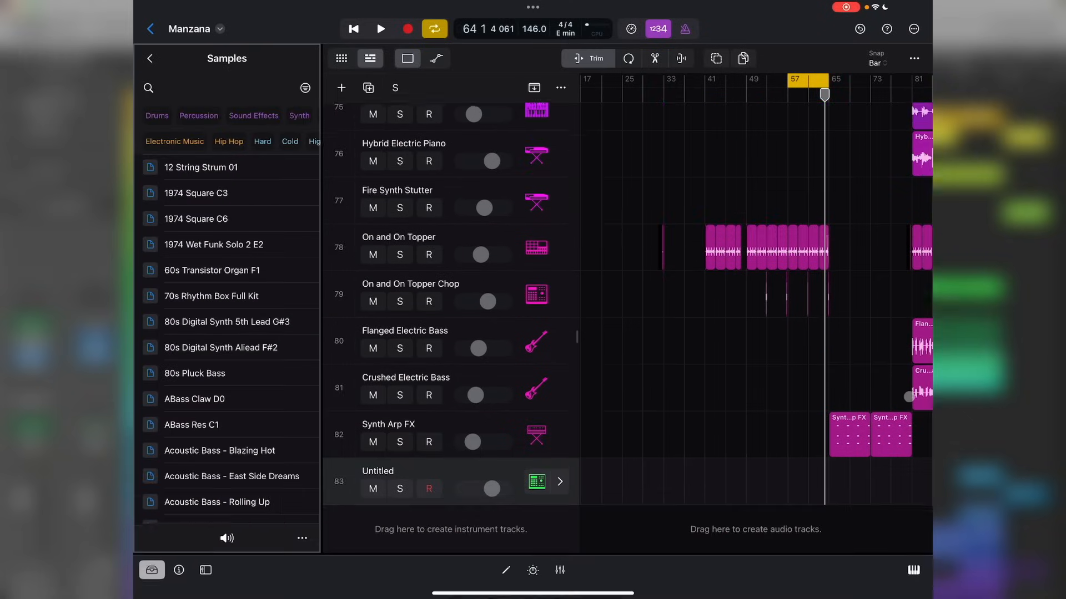
Step: Preview the 1974 Square C3 sample and filter the sample list to Drums
{"action": "mouse_move", "coordinate": [153, 169]}
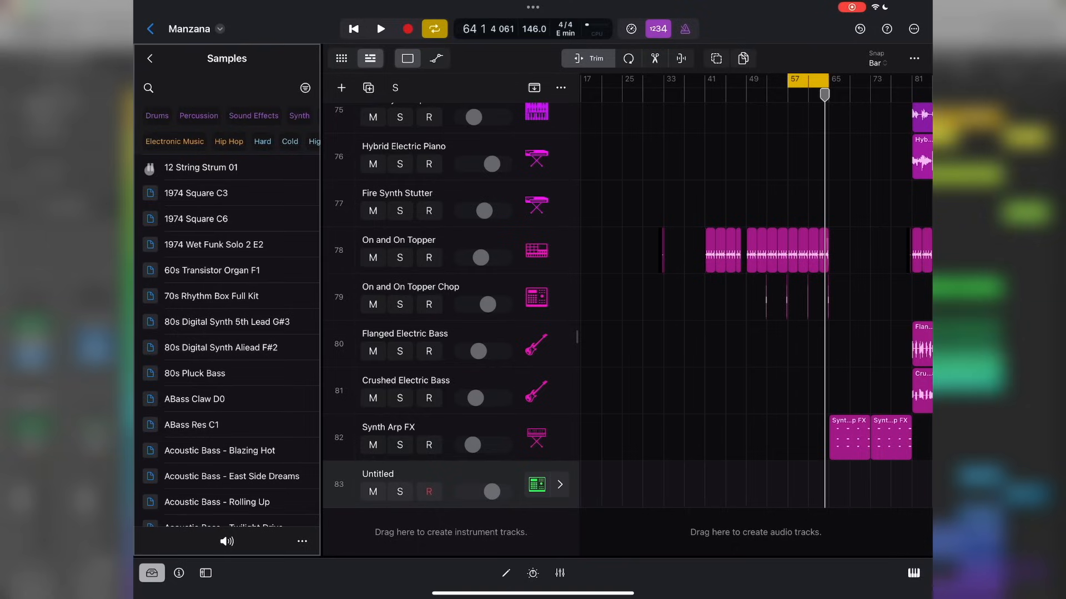
{"action": "left_click", "coordinate": [150, 192]}
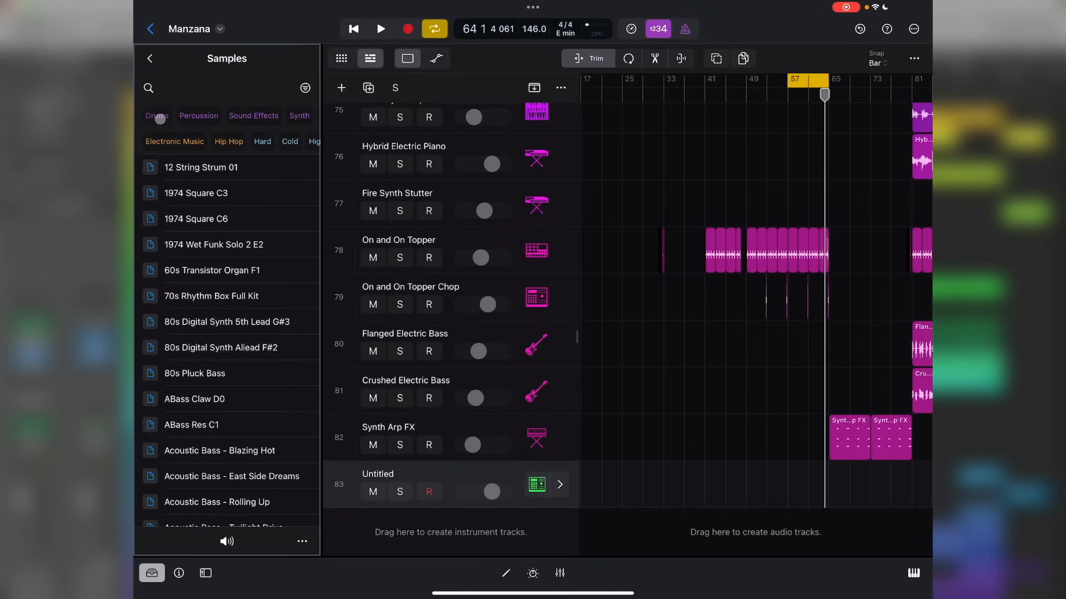
{"action": "left_click", "coordinate": [158, 116]}
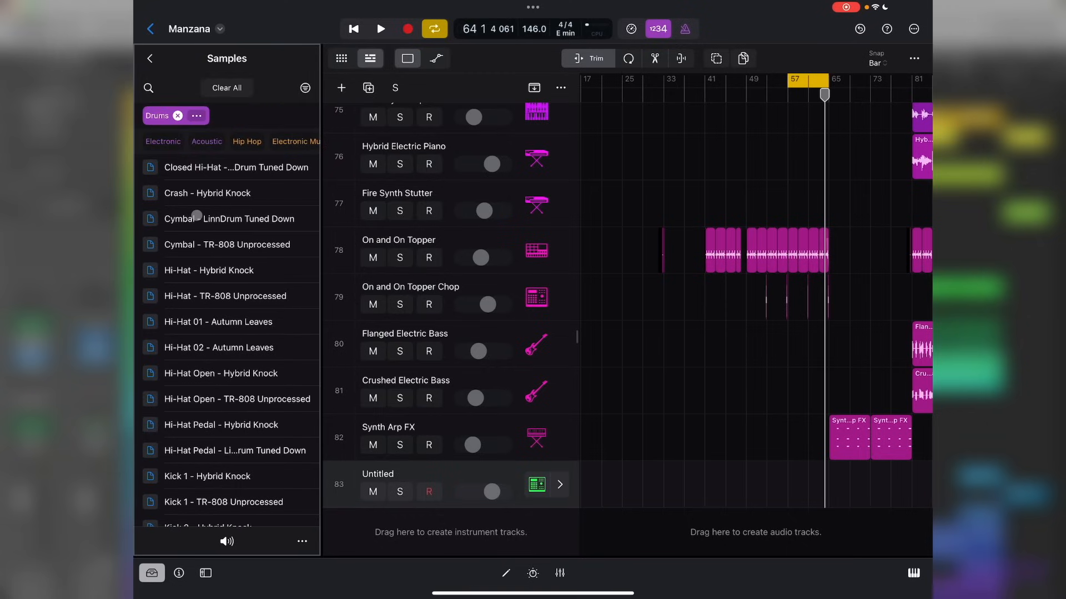
{"action": "mouse_move", "coordinate": [160, 217]}
Step: Create a pattern region on the Untitled track and replace the sample of its first sequencer row with Hi-Hat 02 - Autumn Leaves
{"action": "right_click", "coordinate": [590, 487]}
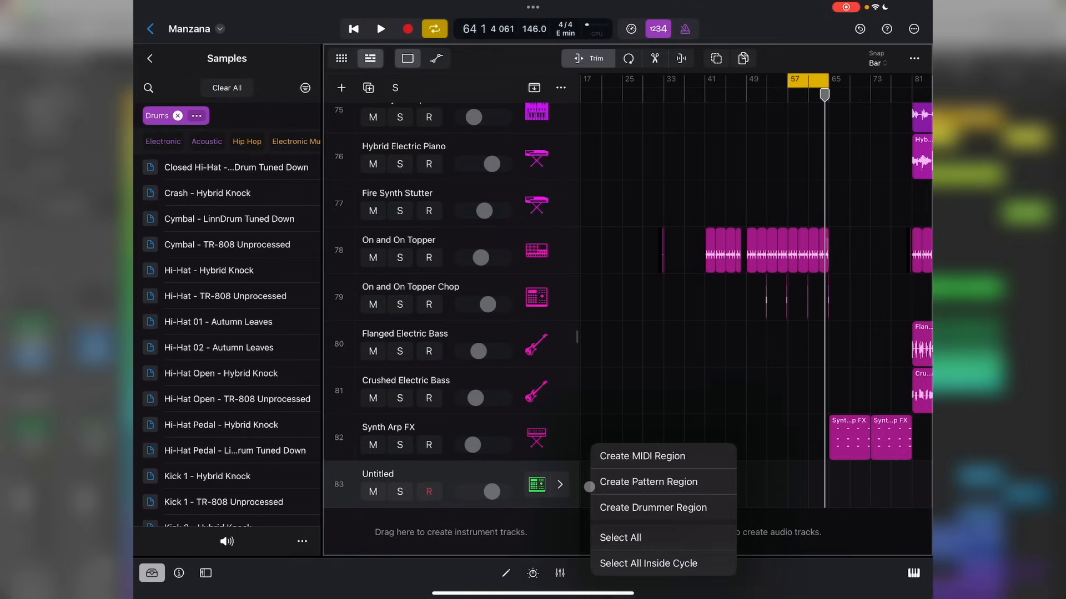
{"action": "left_click", "coordinate": [613, 481]}
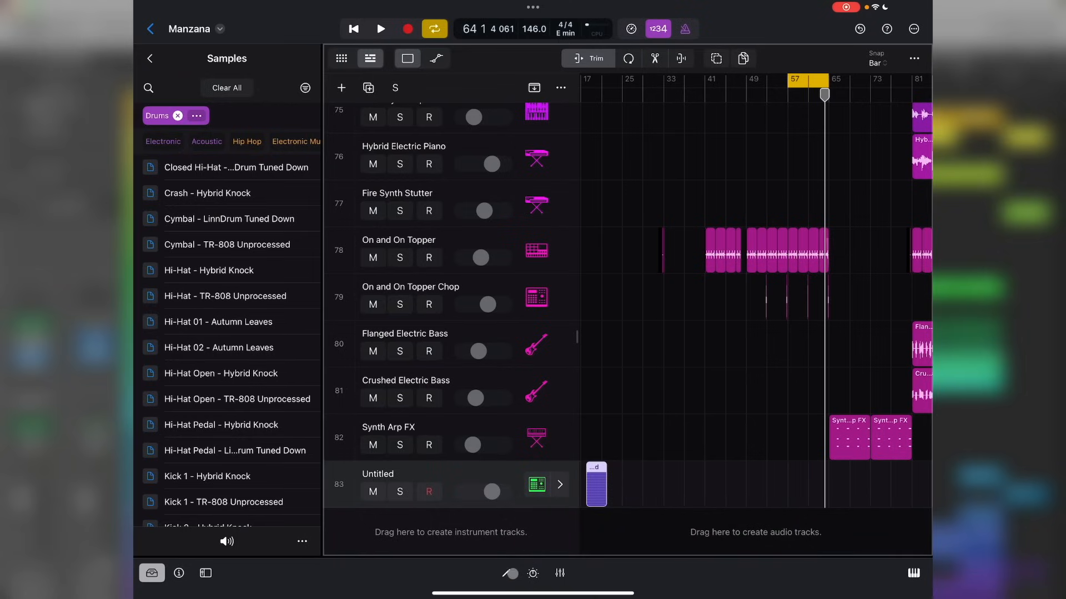
{"action": "left_click", "coordinate": [510, 573]}
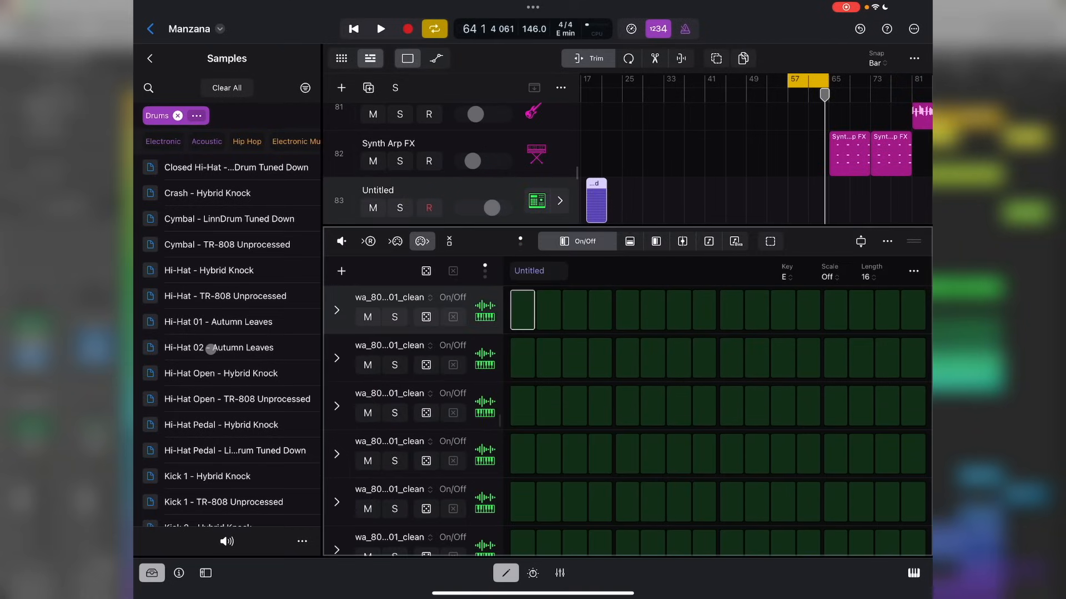
{"action": "left_click_drag", "start_coordinate": [211, 349], "coordinate": [373, 318]}
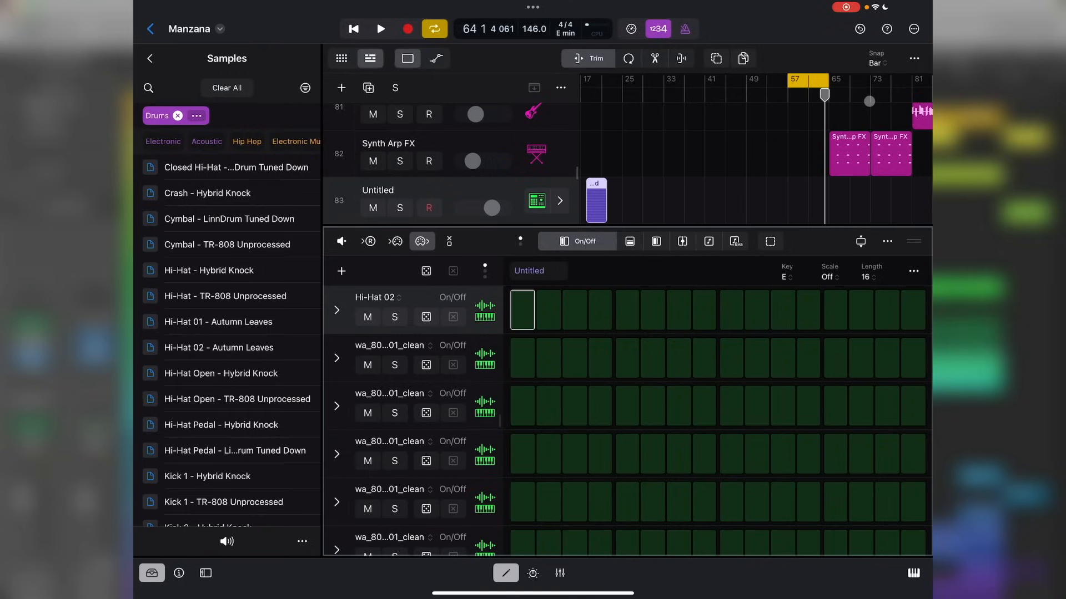
Step: Set the audio recording bit depth to 32-bit float in the app settings
{"action": "left_click", "coordinate": [913, 29]}
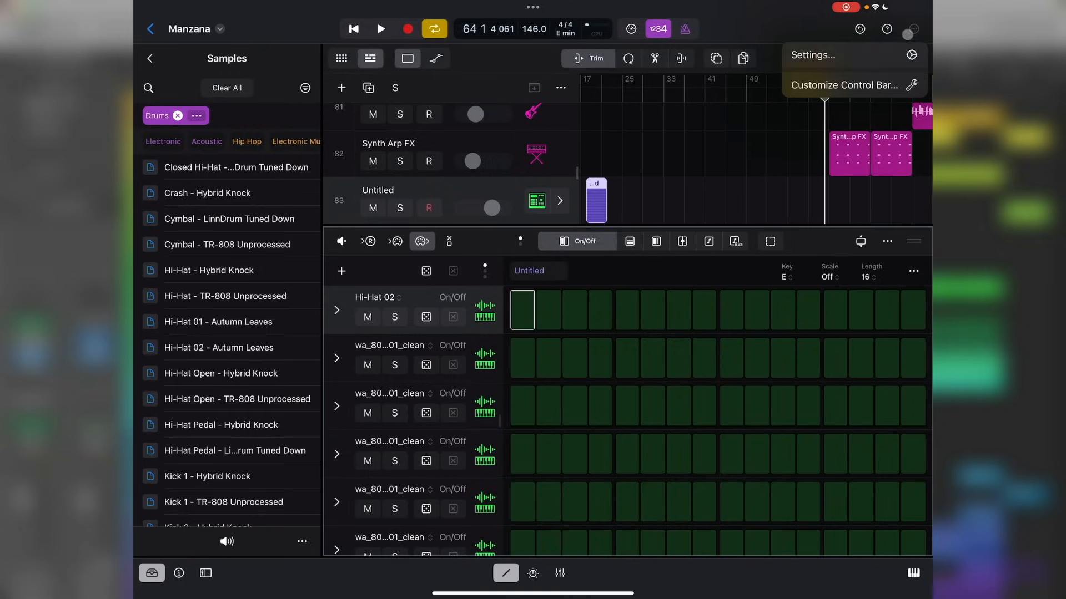
{"action": "left_click", "coordinate": [884, 54]}
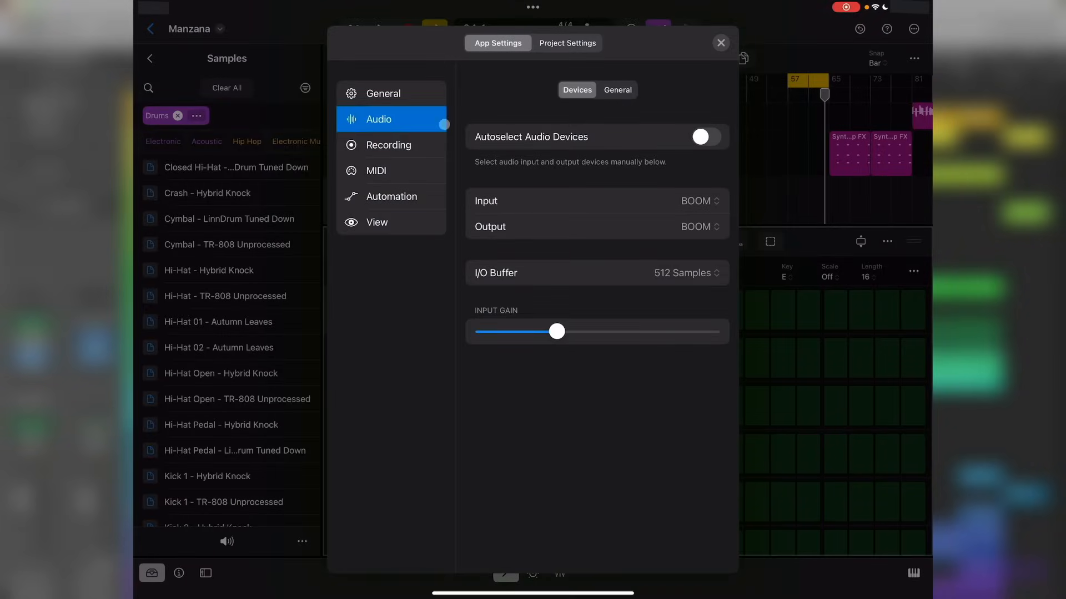
{"action": "left_click", "coordinate": [412, 146]}
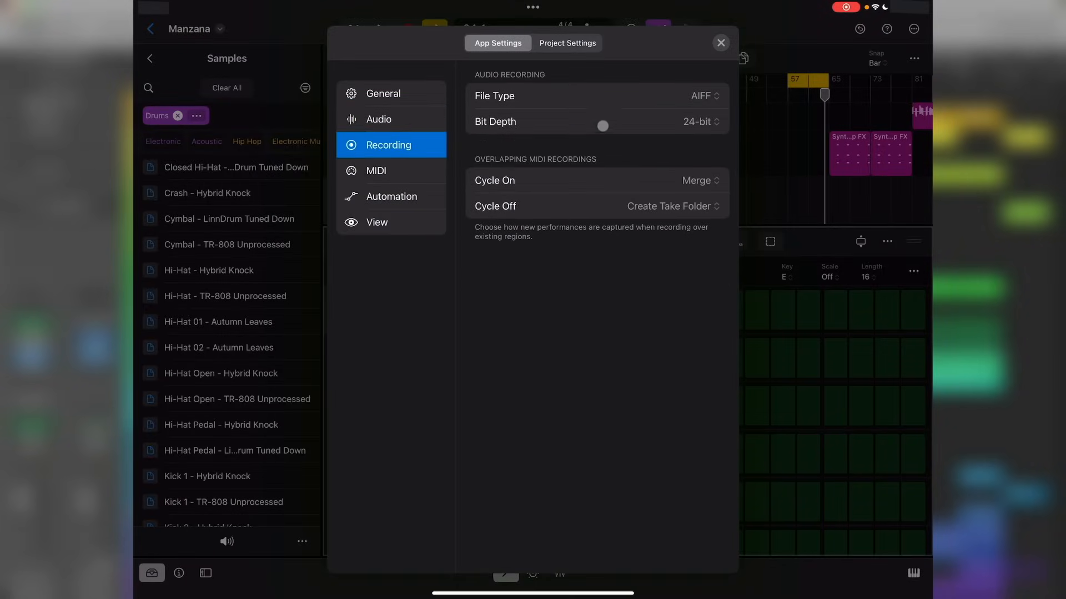
{"action": "left_click", "coordinate": [706, 122]}
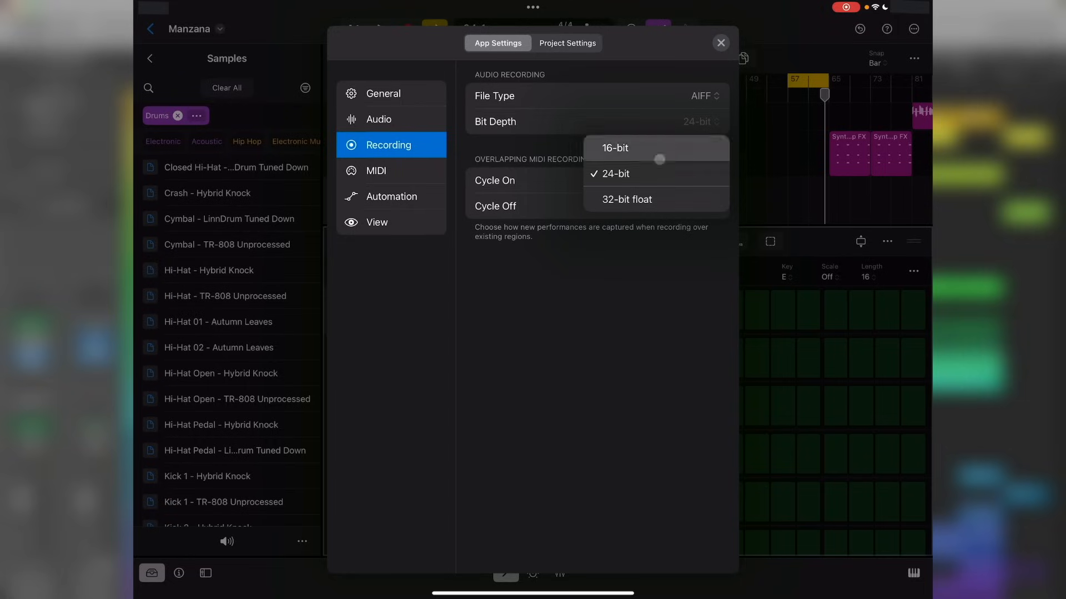
{"action": "left_click", "coordinate": [670, 197]}
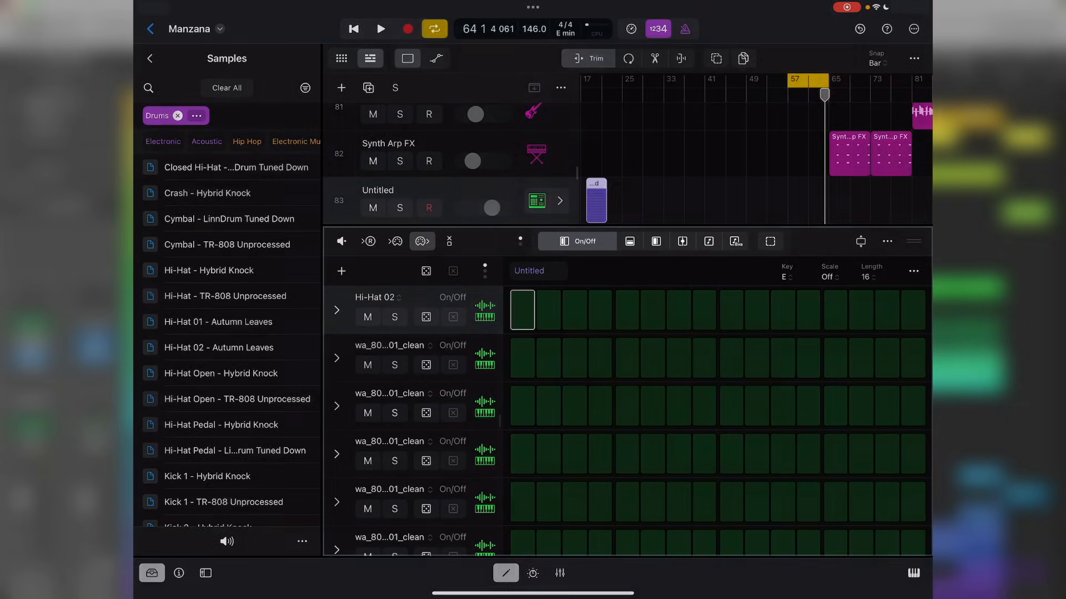
Step: Try the sequencer's Velocity/Value edit mode and the track area's Loop function, restoring On/Off and Trim
{"action": "left_click", "coordinate": [629, 241]}
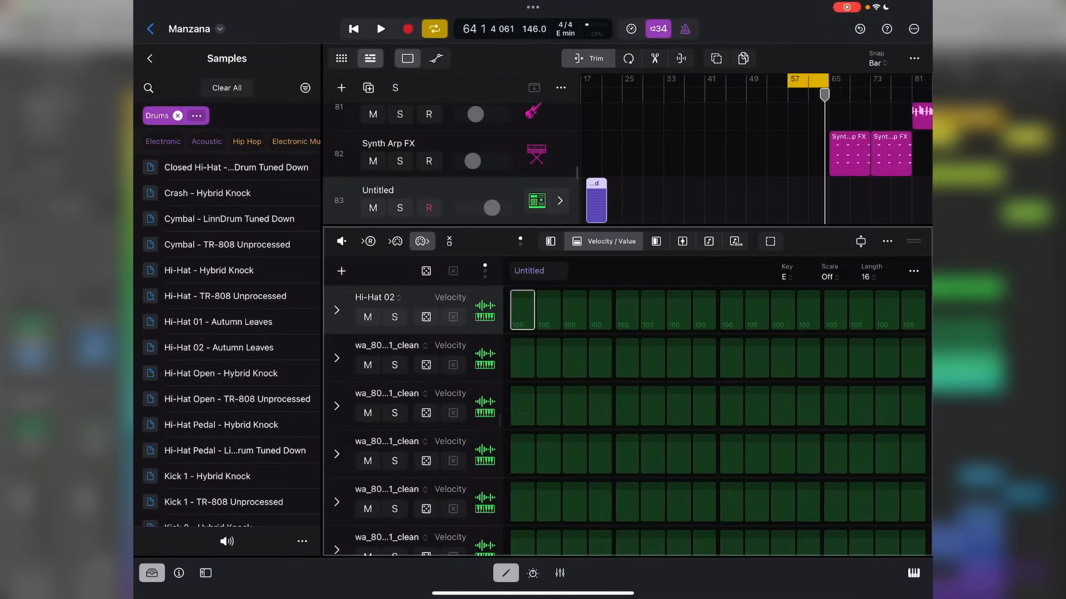
{"action": "left_click", "coordinate": [550, 242]}
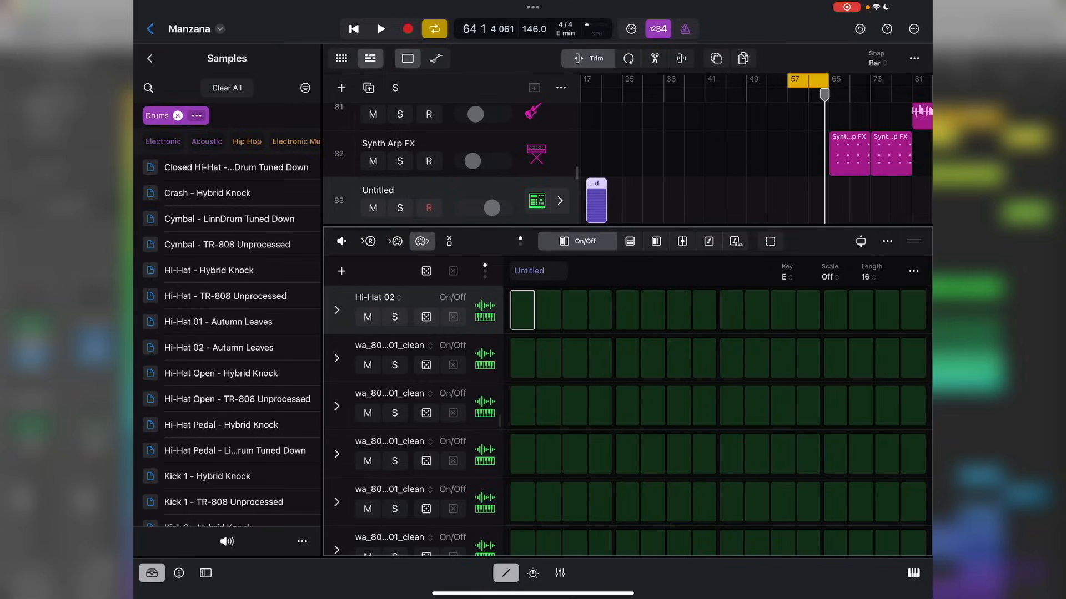
{"action": "left_click", "coordinate": [505, 572]}
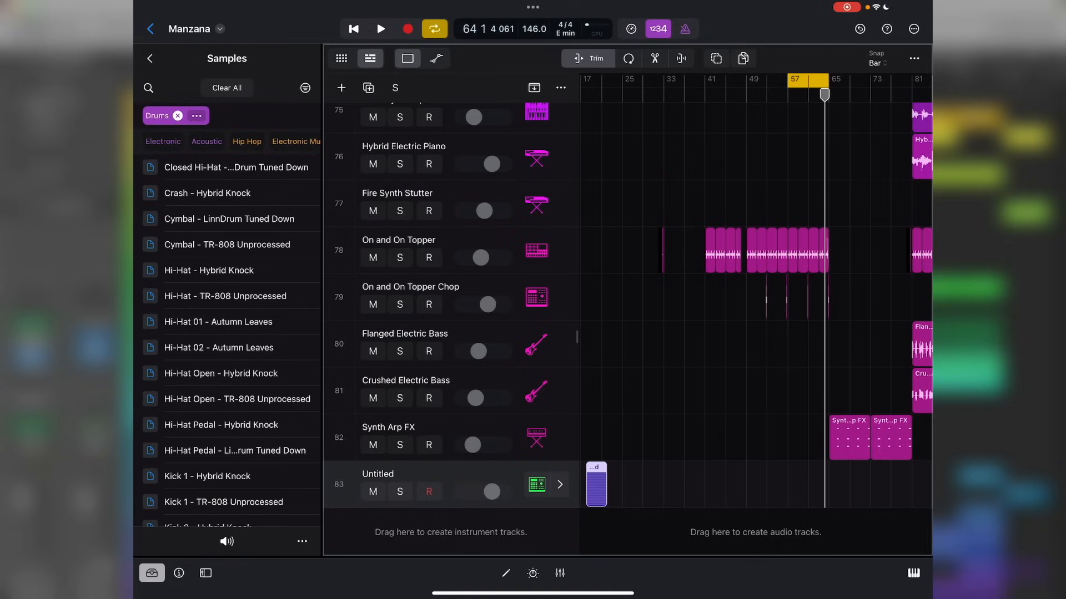
{"action": "left_click", "coordinate": [628, 59]}
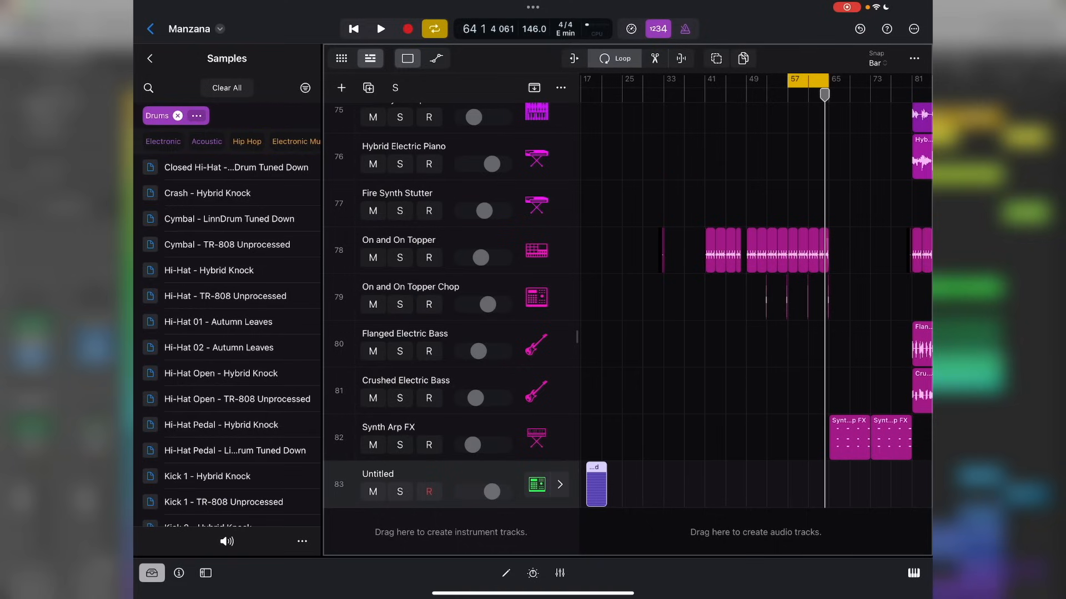
{"action": "left_click", "coordinate": [574, 59]}
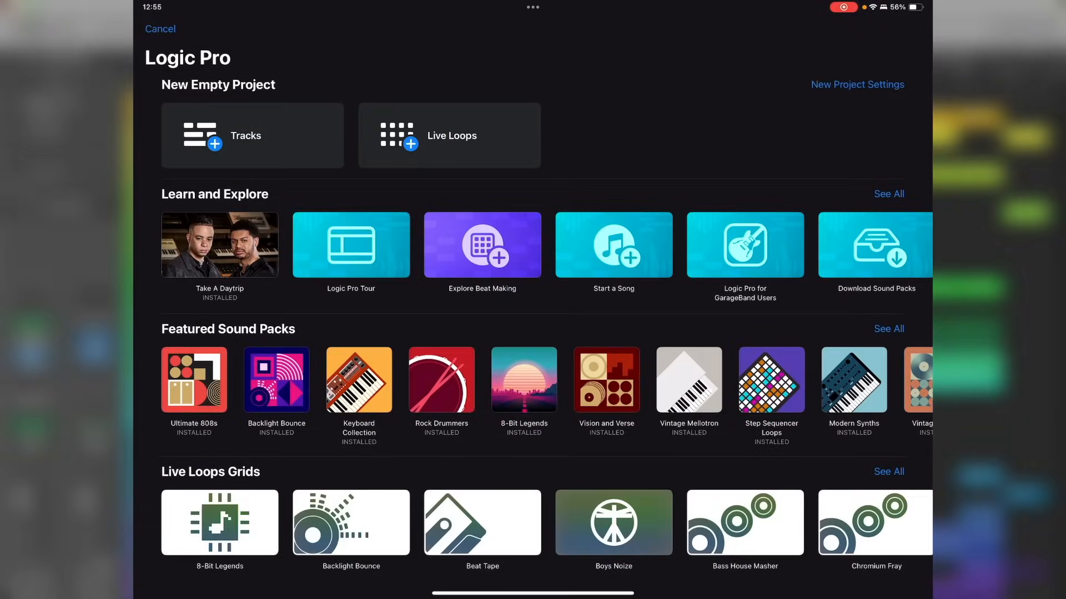
Step: Browse all the lessons and view the description of Intro to Mastering Assistant under Work with Plug-ins
{"action": "left_click", "coordinate": [888, 194]}
{"action": "scroll", "coordinate": [533, 333], "scroll_direction": "down", "scroll_amount": 7}
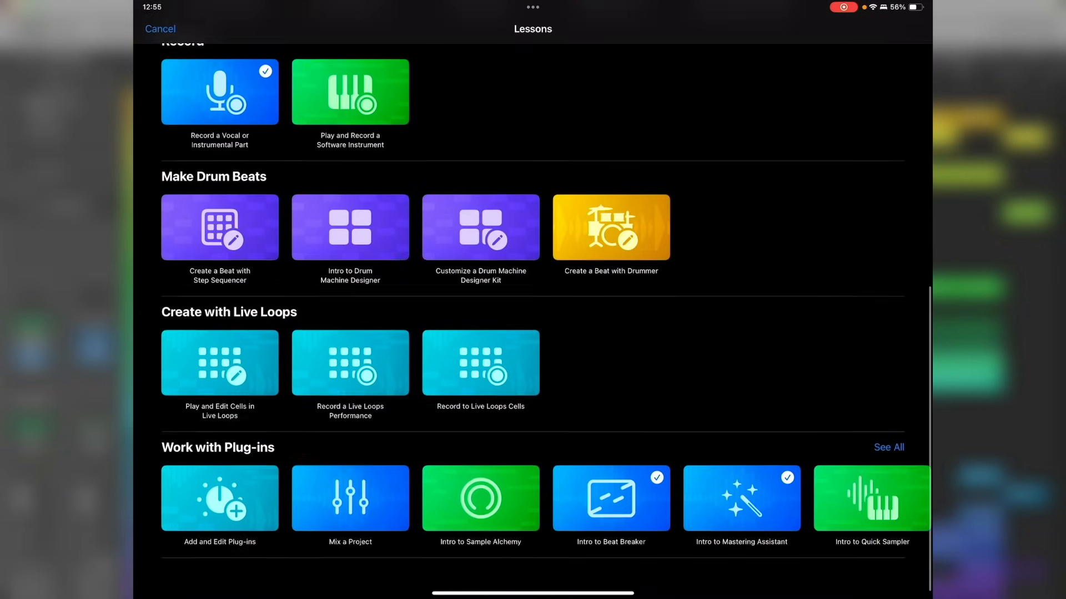
{"action": "left_click", "coordinate": [741, 527]}
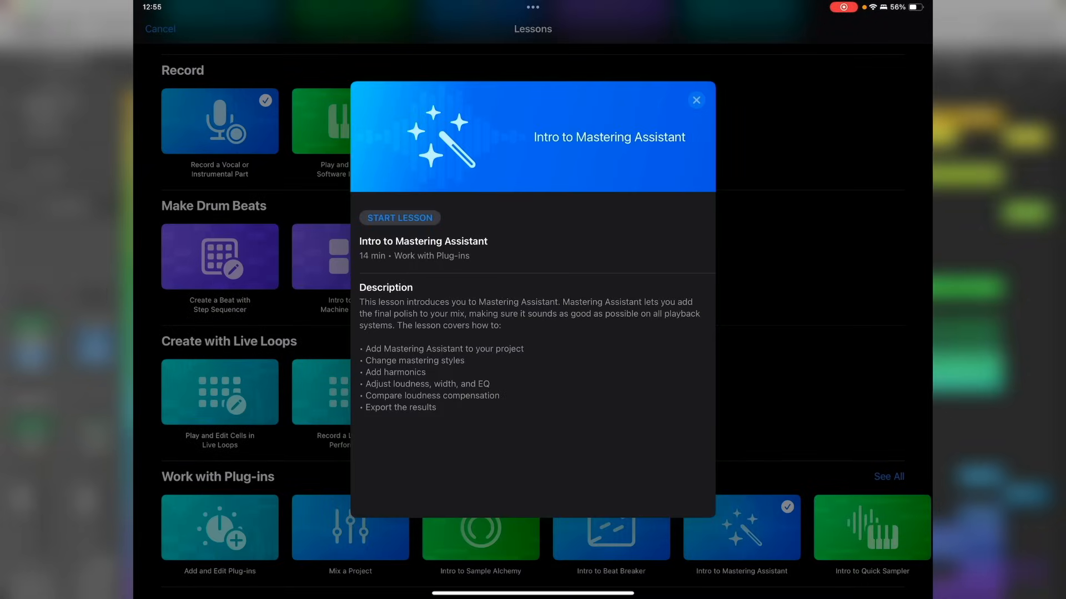
Step: Close the lesson description and the lessons list, and show all the Featured Sound Packs
{"action": "left_click", "coordinate": [696, 100]}
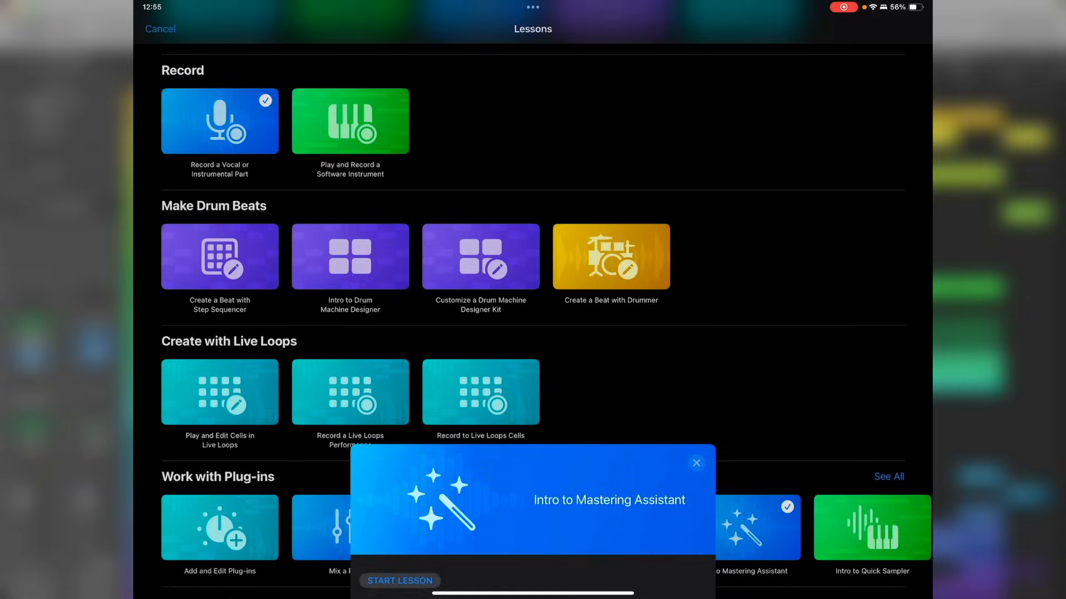
{"action": "left_click", "coordinate": [160, 28]}
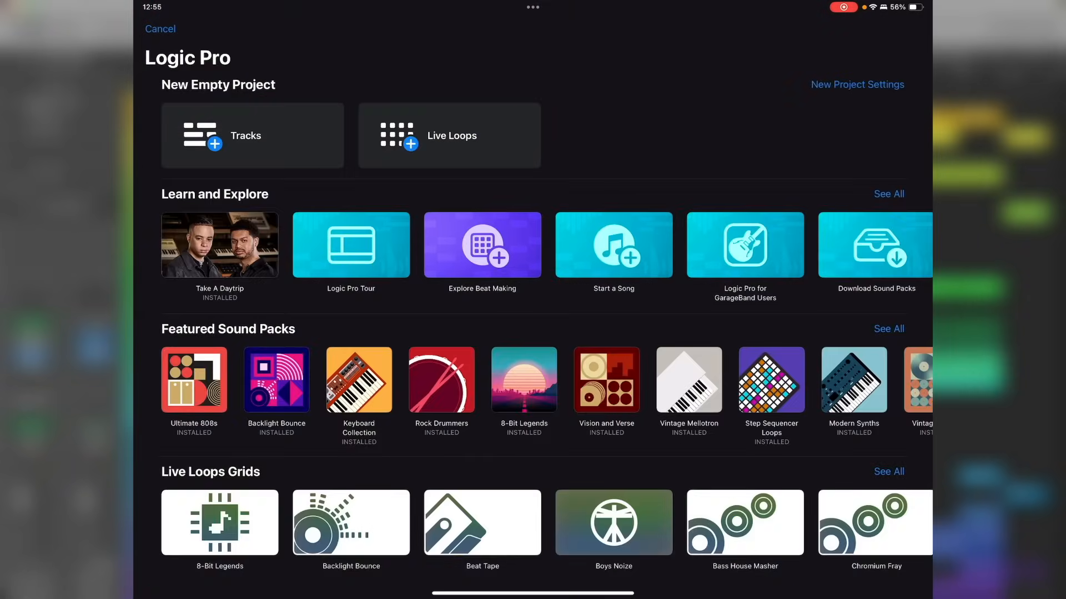
{"action": "left_click", "coordinate": [888, 329]}
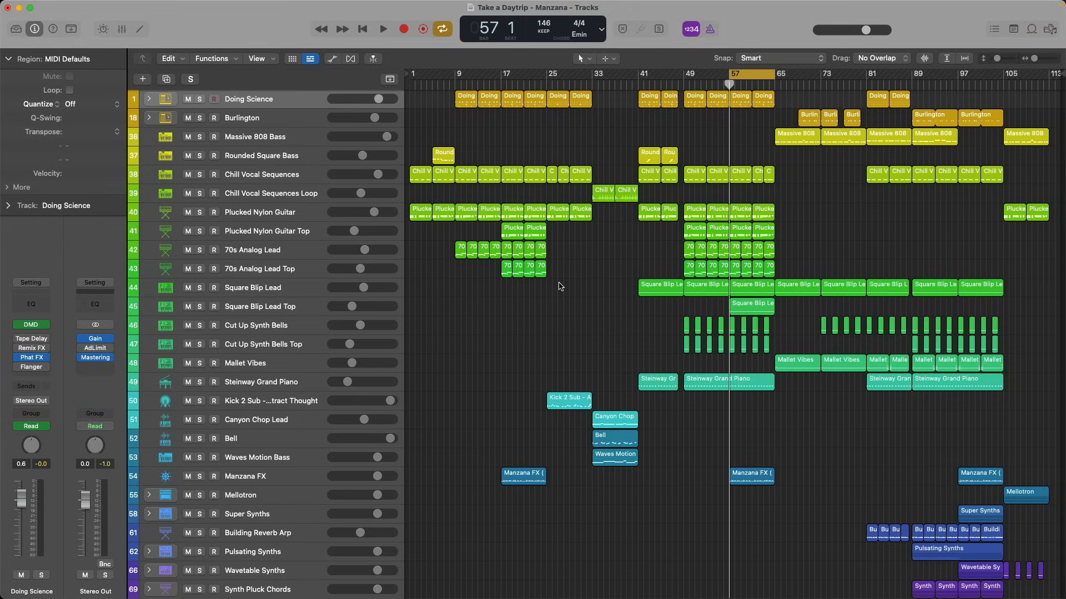
Step: View the Mastering Assistant on the Stereo Out channel of the Take a Daytrip project and close its window
{"action": "key", "text": "super+n"}
{"action": "left_click", "coordinate": [99, 361]}
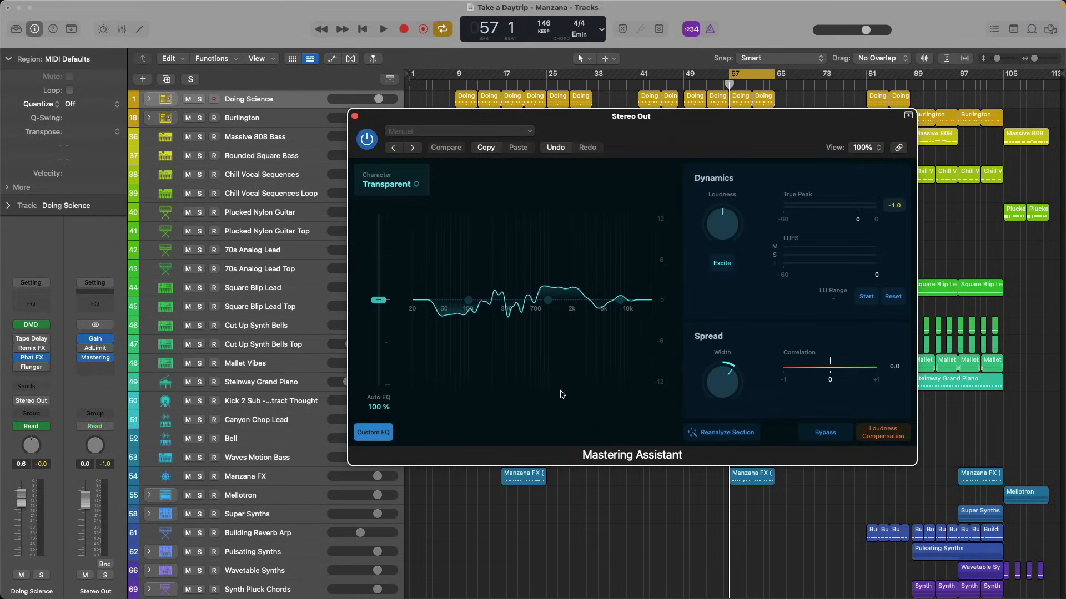
{"action": "mouse_move", "coordinate": [733, 116]}
{"action": "left_mouse_down"}
{"action": "mouse_move", "coordinate": [653, 277]}
{"action": "mouse_move", "coordinate": [718, 178]}
{"action": "mouse_move", "coordinate": [723, 128]}
{"action": "left_mouse_up"}
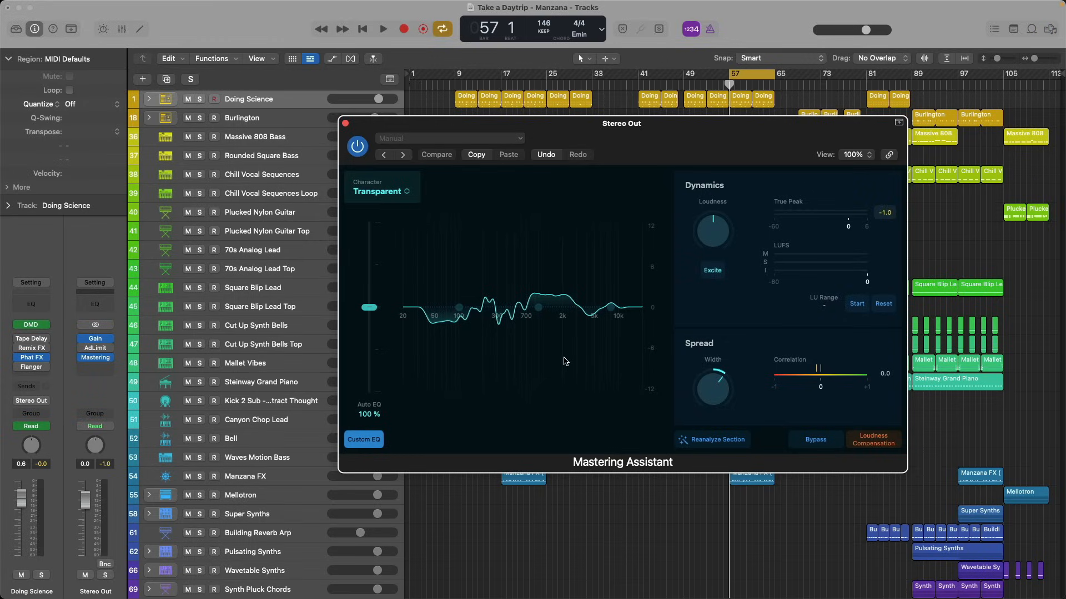
{"action": "left_click", "coordinate": [345, 124]}
Step: Remove the Mastering Assistant from the Stereo Out channel and insert it again in its dedicated slot
{"action": "left_click", "coordinate": [113, 357]}
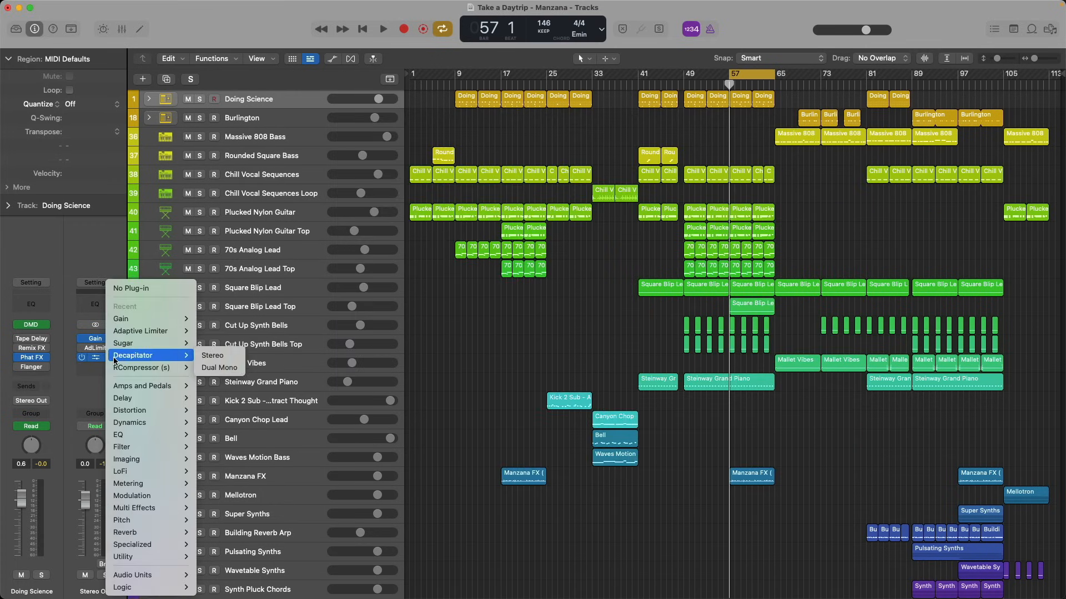
{"action": "left_click", "coordinate": [158, 288]}
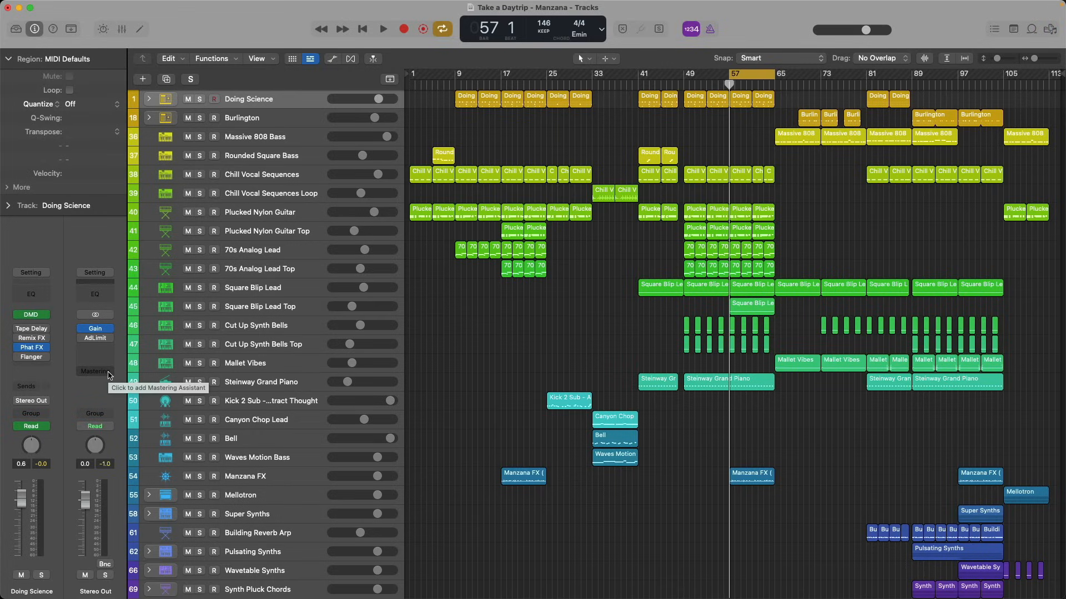
{"action": "left_click", "coordinate": [109, 376]}
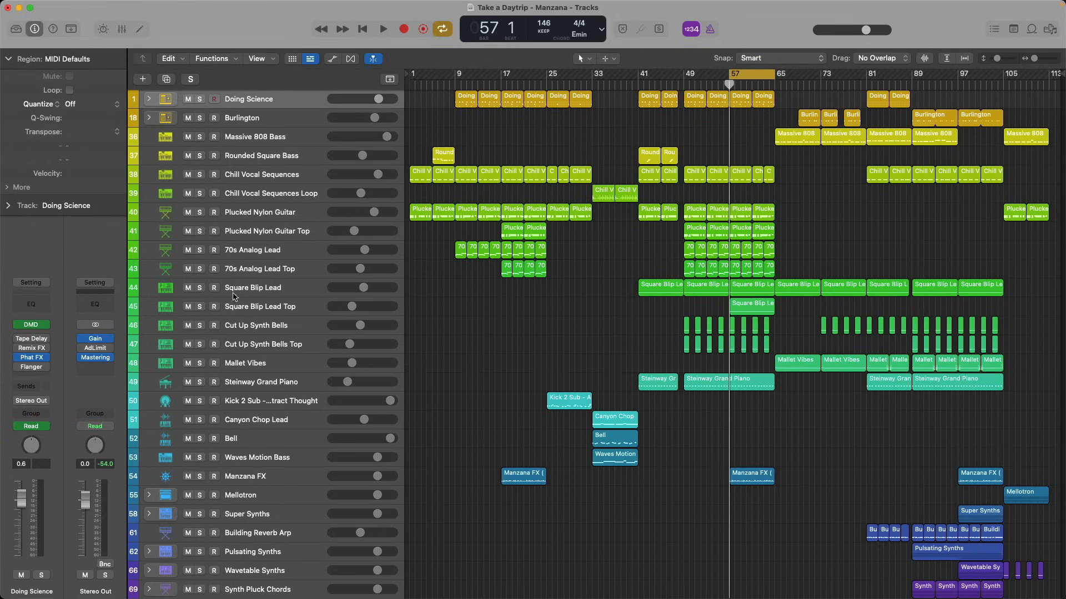
Step: Open the Stereo Out channel's Mastering Assistant, reposition its window, and call it up again with the mixing command Mastering Assistant
{"action": "left_click", "coordinate": [92, 358]}
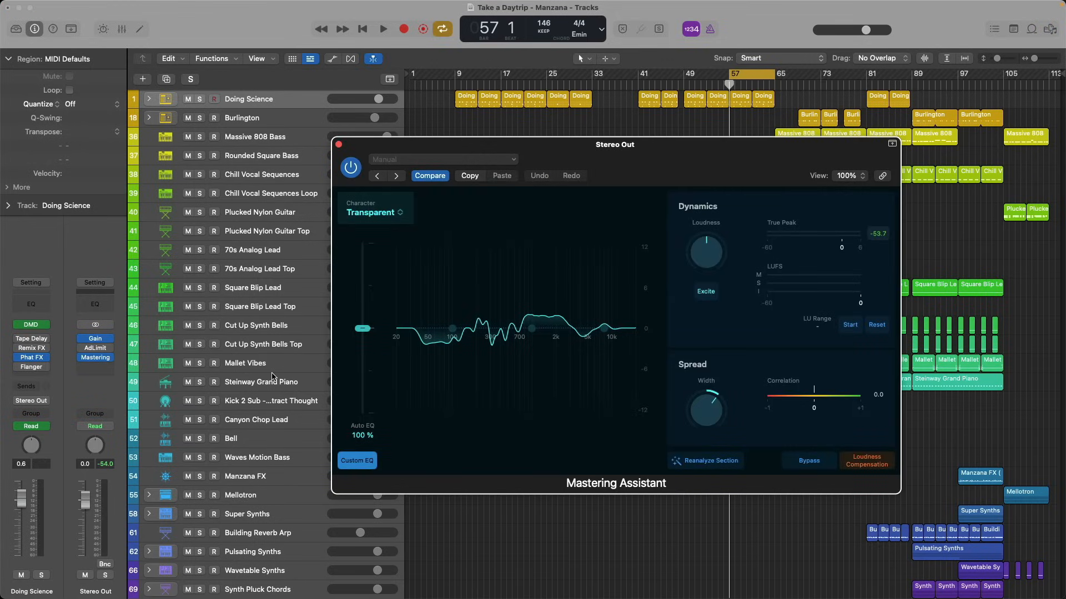
{"action": "left_click_drag", "start_coordinate": [456, 145], "coordinate": [457, 159]}
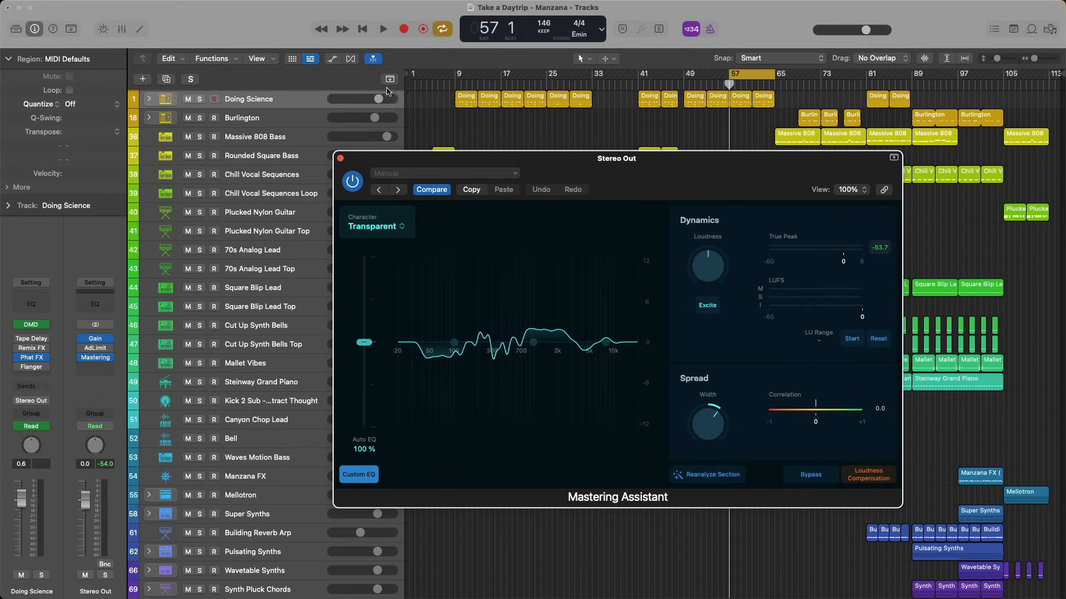
{"action": "mouse_move", "coordinate": [306, 5]}
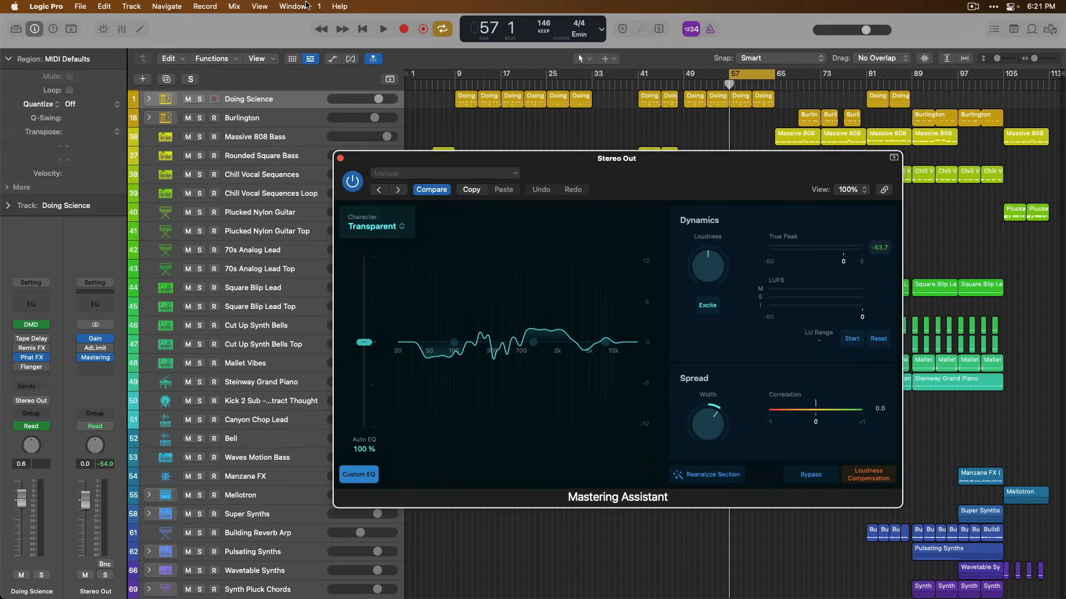
{"action": "left_click", "coordinate": [238, 9]}
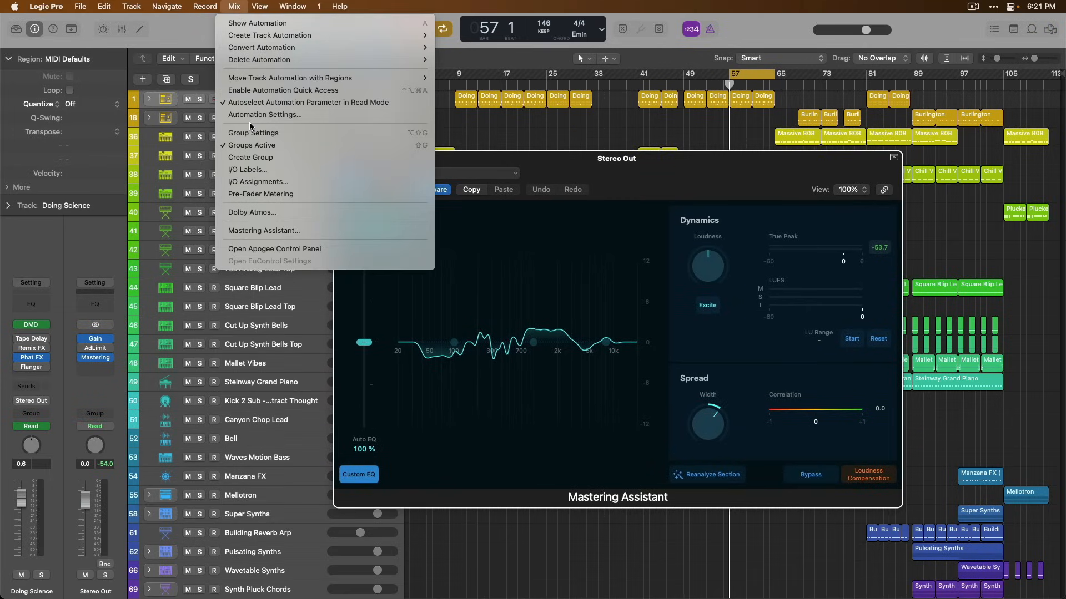
{"action": "left_click", "coordinate": [303, 230]}
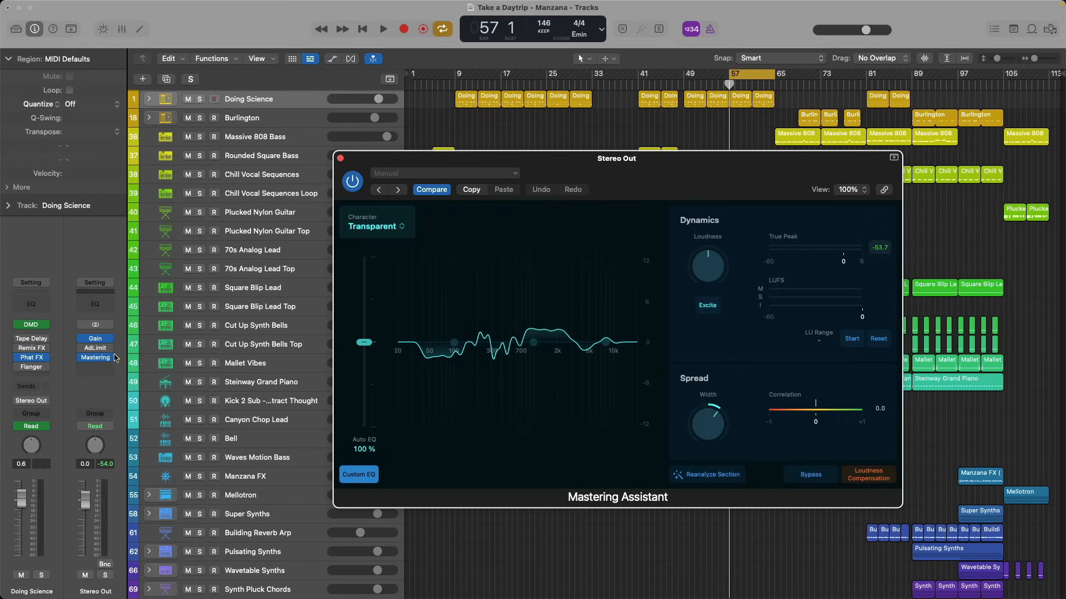
Step: Try to move the Mastering Assistant from Stereo Out to the empty effect slot on Doing Science, and close its window
{"action": "left_click_drag", "start_coordinate": [97, 359], "coordinate": [37, 378]}
{"action": "left_click_drag", "start_coordinate": [35, 377], "coordinate": [35, 376]}
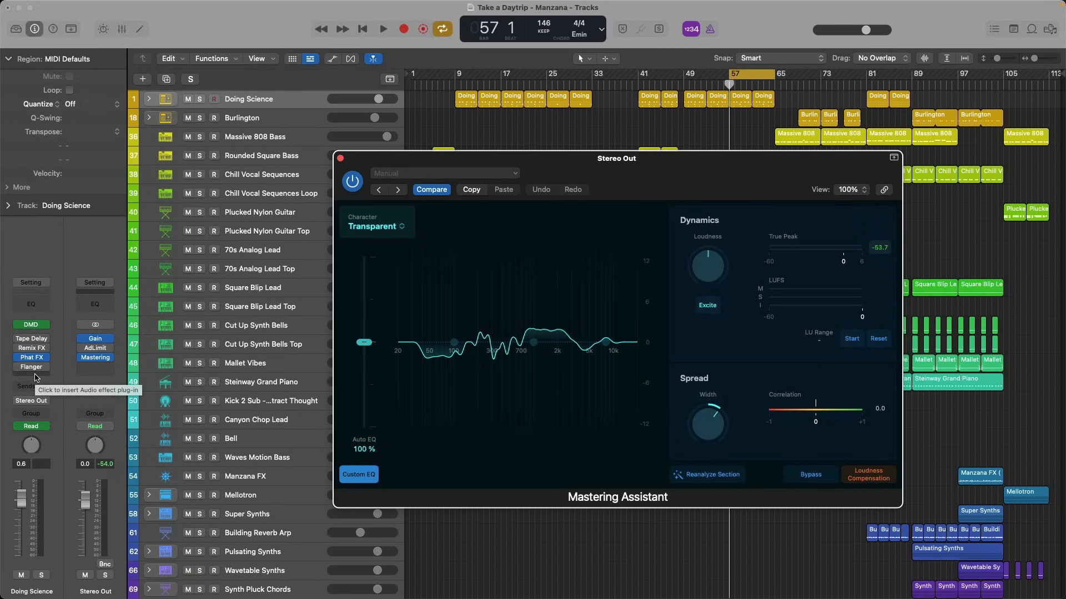
{"action": "left_click", "coordinate": [340, 159]}
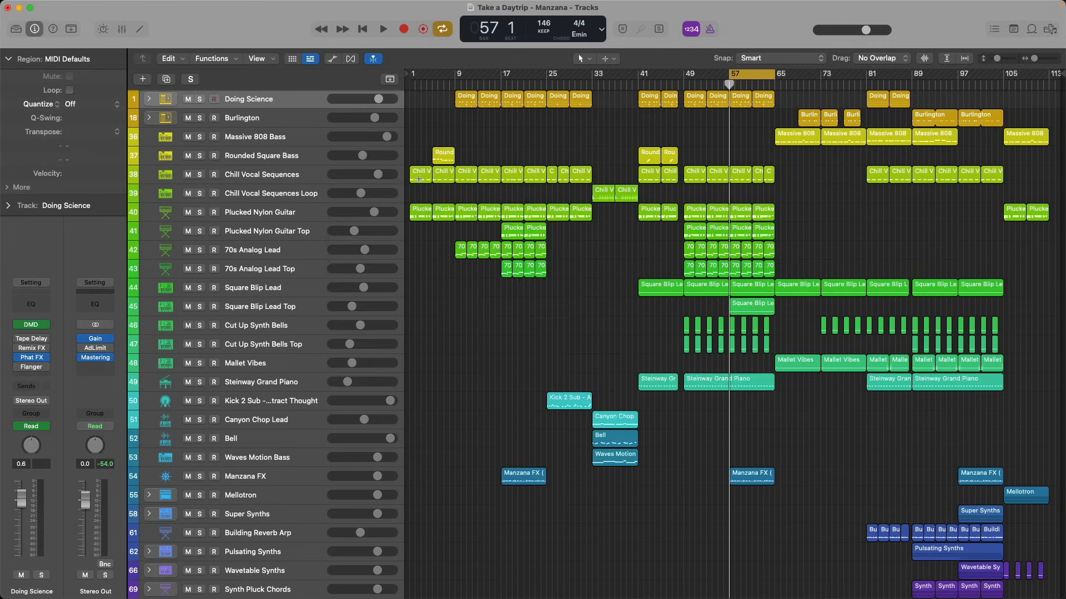
Step: View the Daytrip Alt pattern of the Beat Breaker effect on the Chill Vocal Sequences channel, and hide the mixer
{"action": "key", "text": "x"}
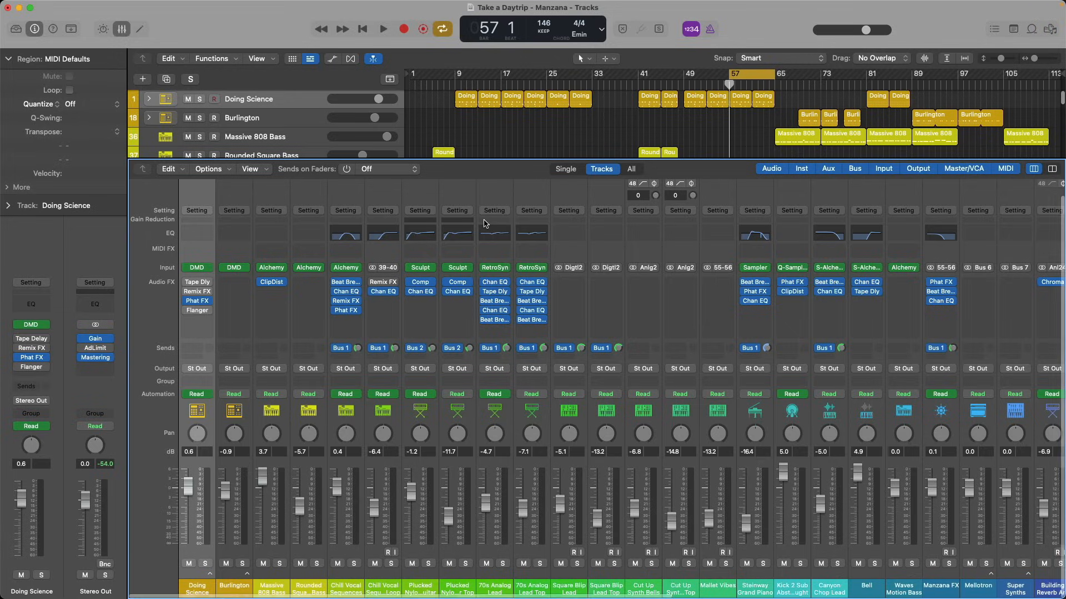
{"action": "left_click", "coordinate": [346, 283]}
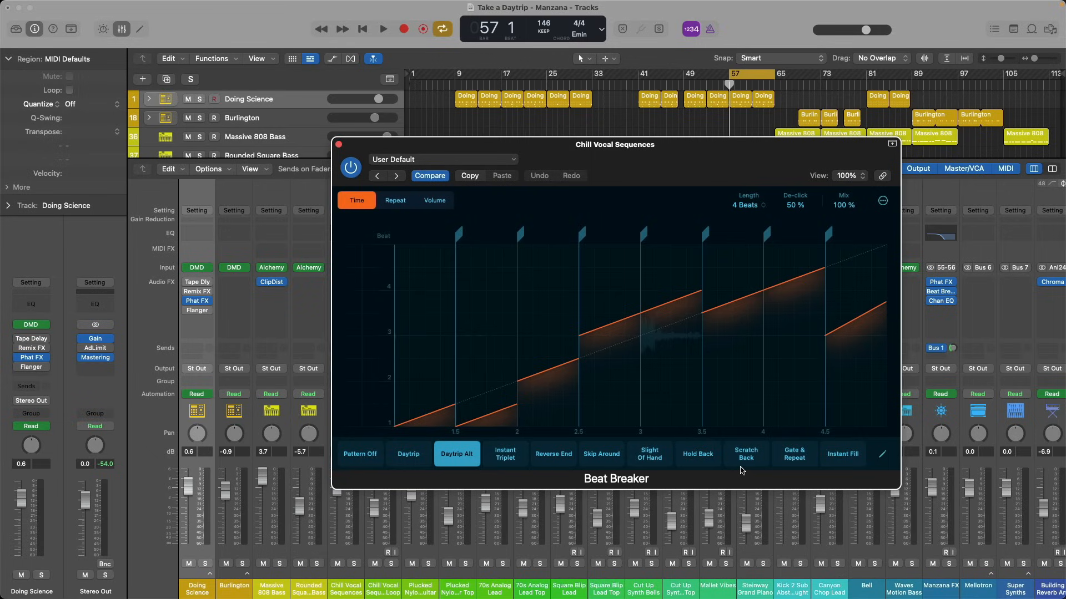
{"action": "key", "text": "super+w"}
{"action": "key", "text": "x"}
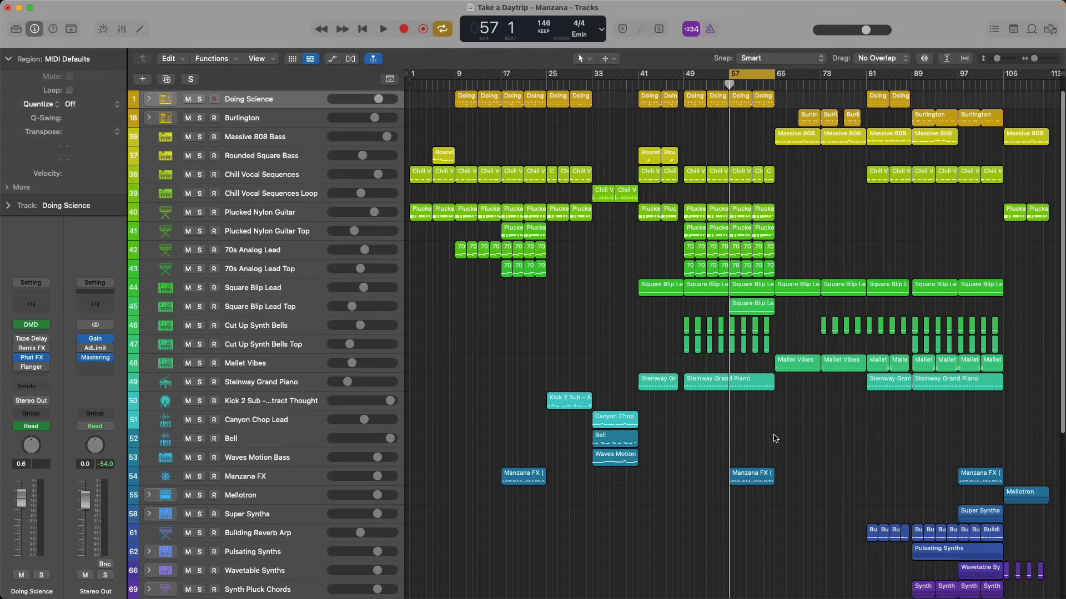
Step: Solo the Chill Vocal Sequences track and play it with its Beat Breaker window visible below the track
{"action": "left_click", "coordinate": [199, 175]}
{"action": "key", "text": "v"}
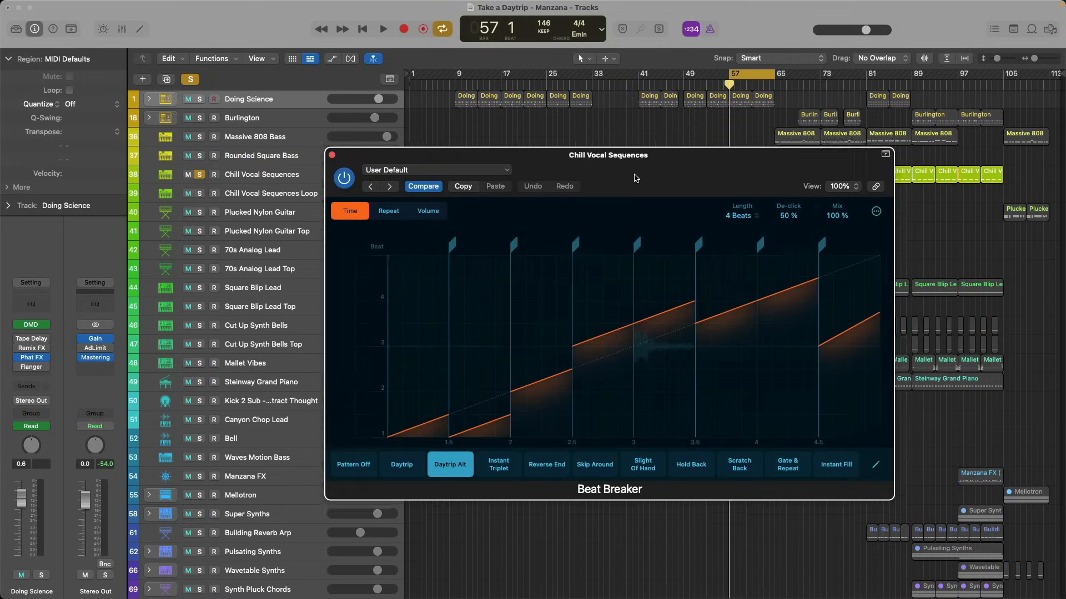
{"action": "left_click_drag", "start_coordinate": [638, 168], "coordinate": [607, 238]}
{"action": "key", "text": "space"}
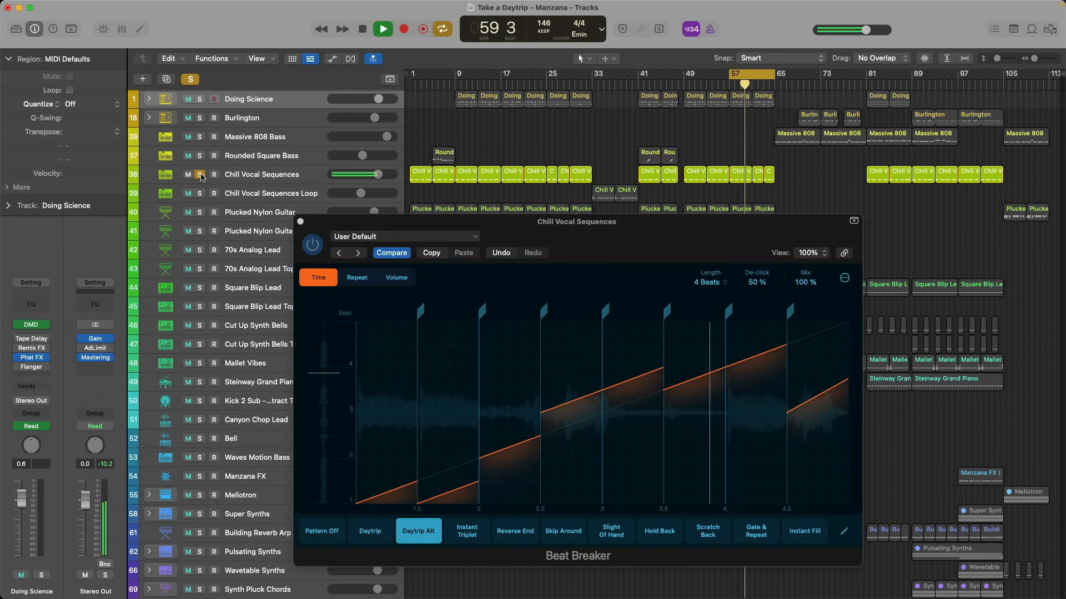
{"action": "key", "text": "space"}
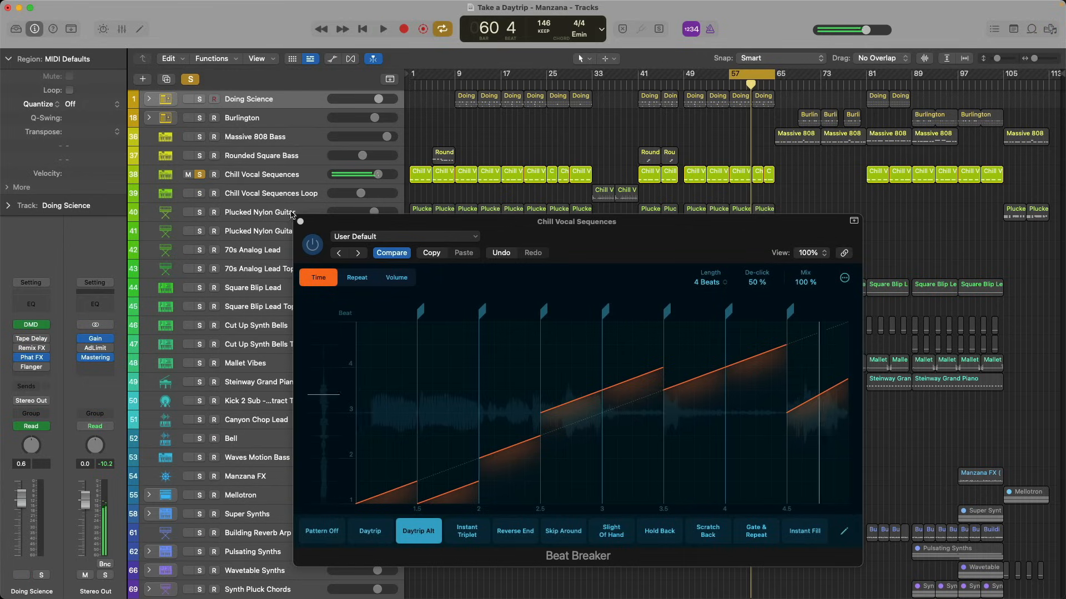
Step: Compare the soloed vocal with Beat Breaker bypassed and enabled by playing each version, and close the effect window
{"action": "left_click", "coordinate": [312, 249]}
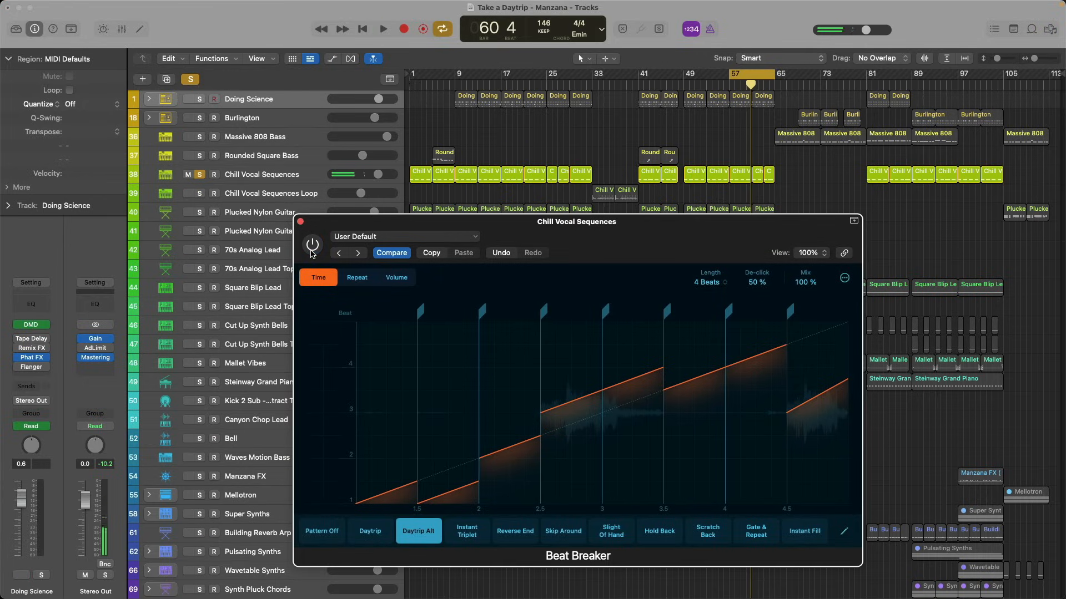
{"action": "key", "text": "space"}
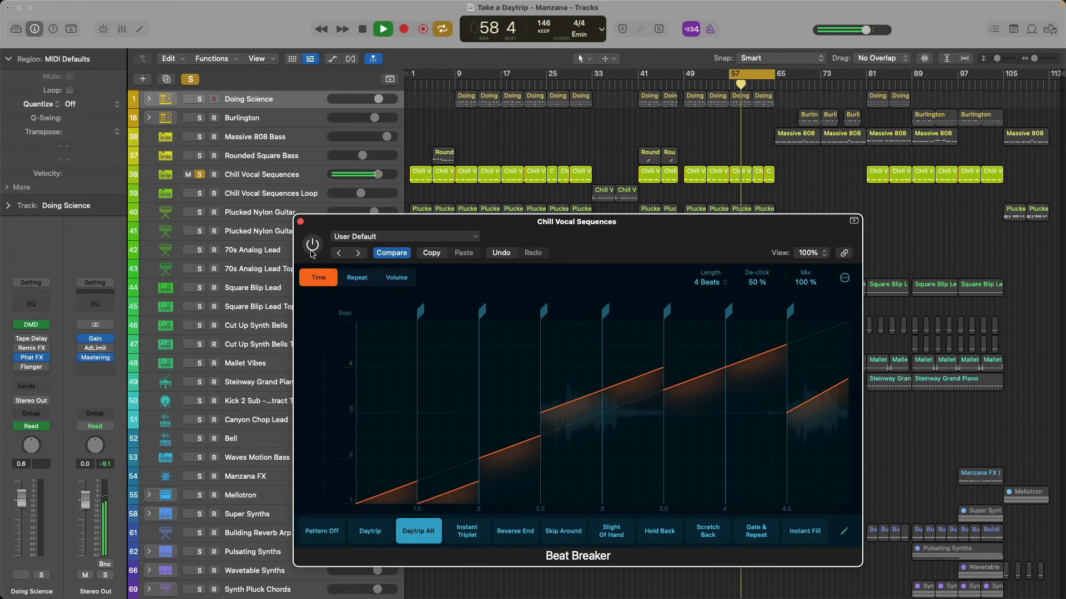
{"action": "key", "text": "space"}
{"action": "left_click", "coordinate": [313, 250]}
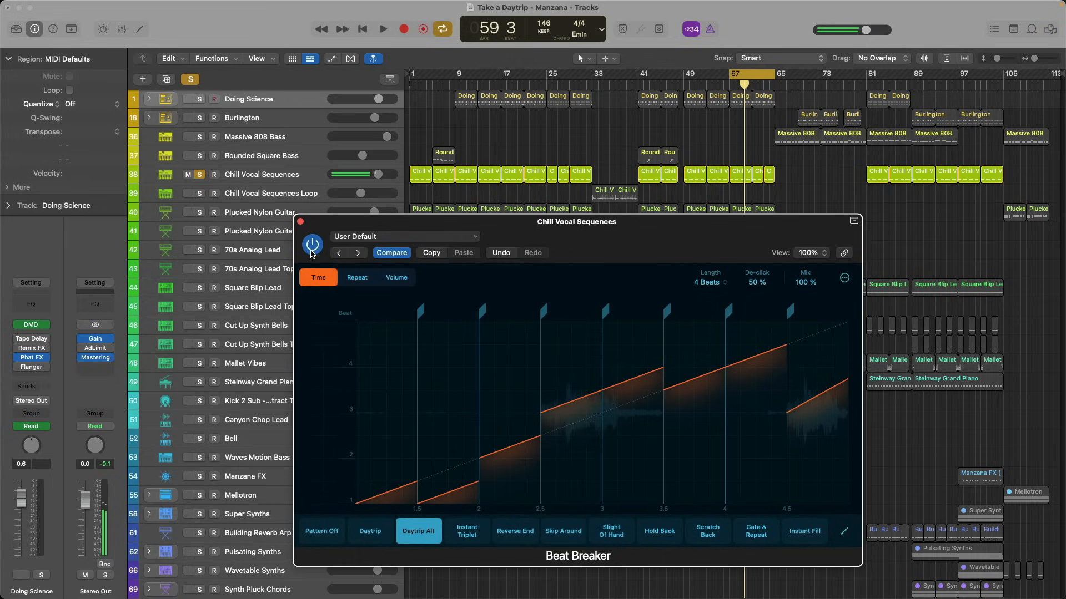
{"action": "key", "text": "space"}
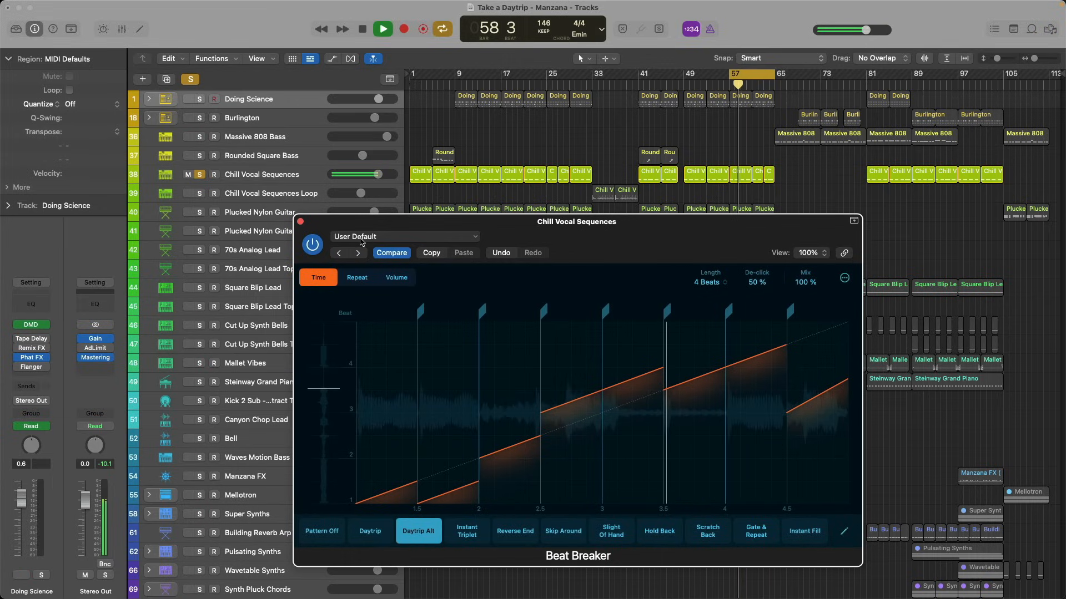
{"action": "key", "text": "space"}
{"action": "left_click", "coordinate": [300, 222]}
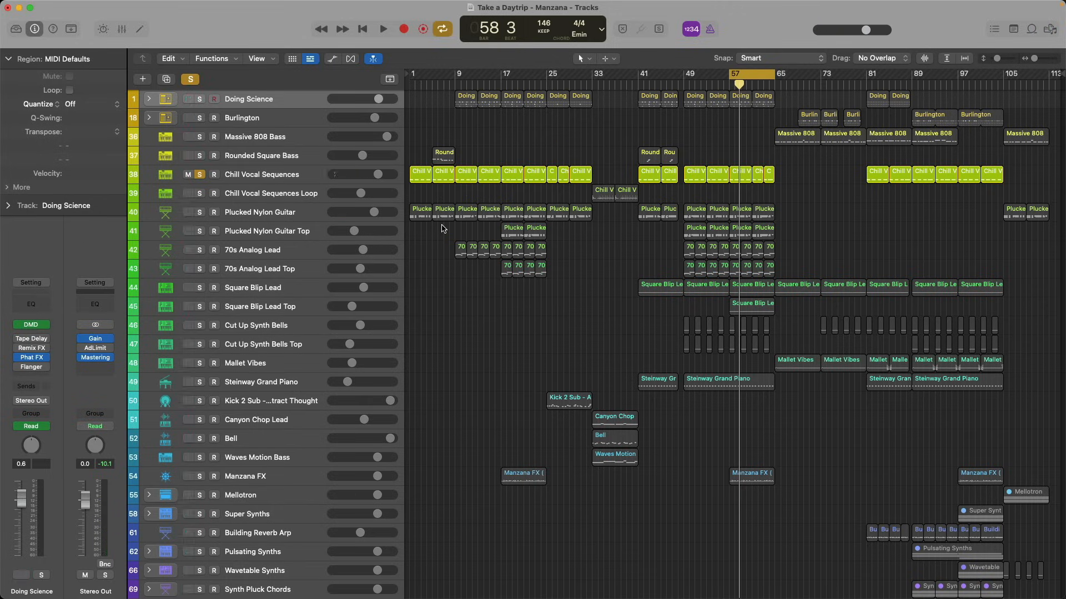
Step: View the first Beat Breaker on the 70s Analog Lead channel, close it, and open the channel's second Beat Breaker
{"action": "key", "text": "x"}
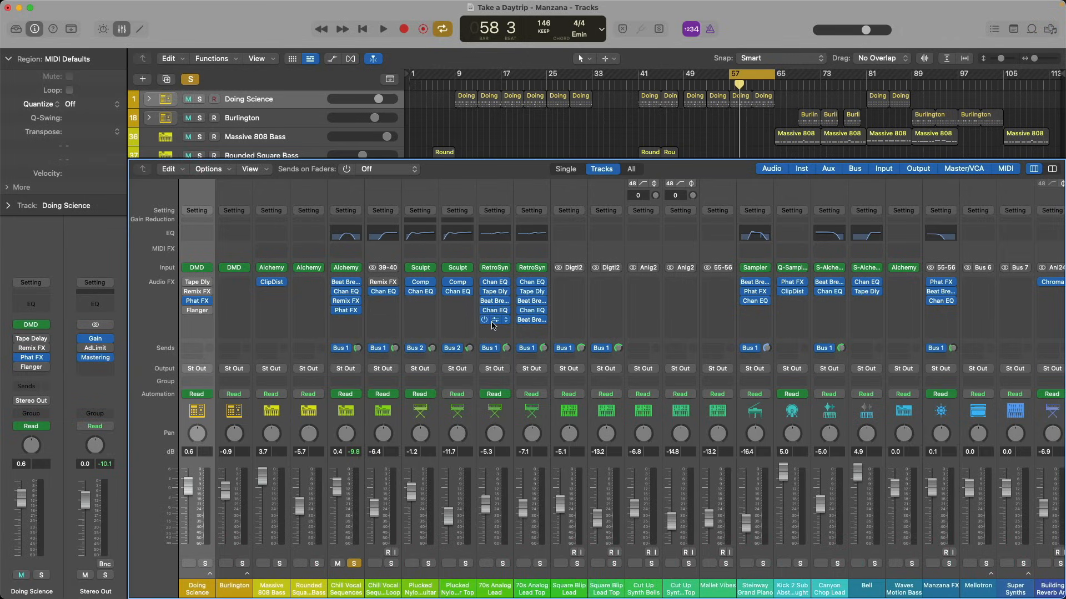
{"action": "left_click", "coordinate": [495, 302]}
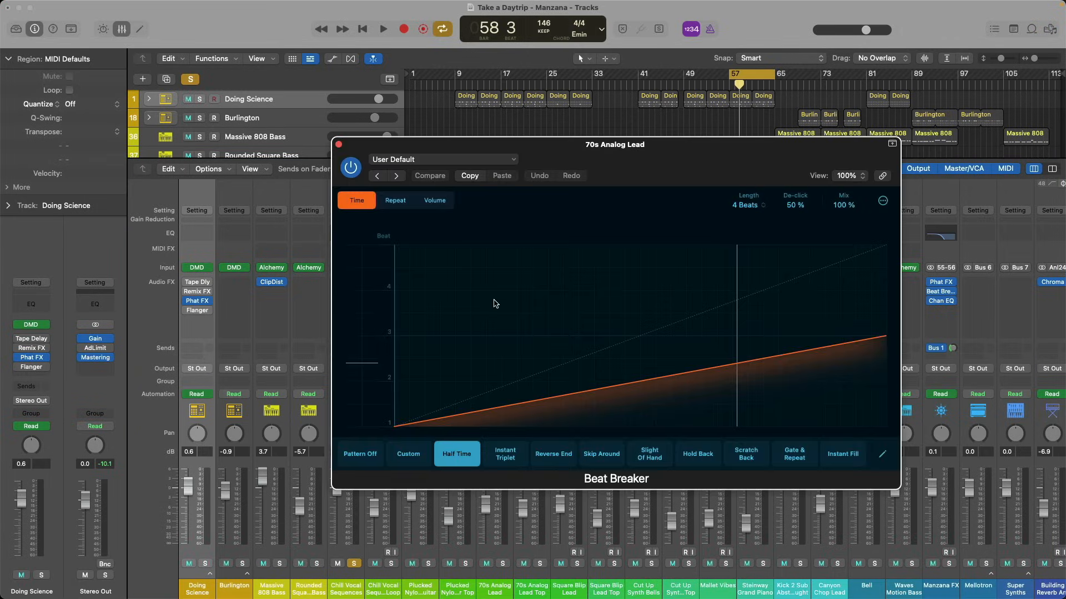
{"action": "key", "text": "super+w"}
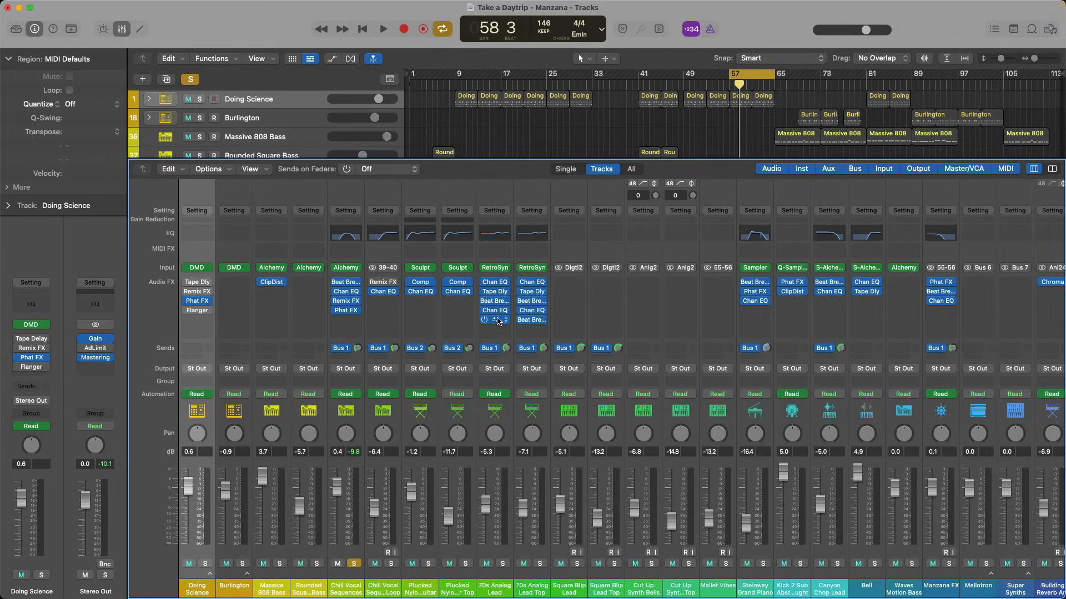
{"action": "left_click", "coordinate": [496, 319]}
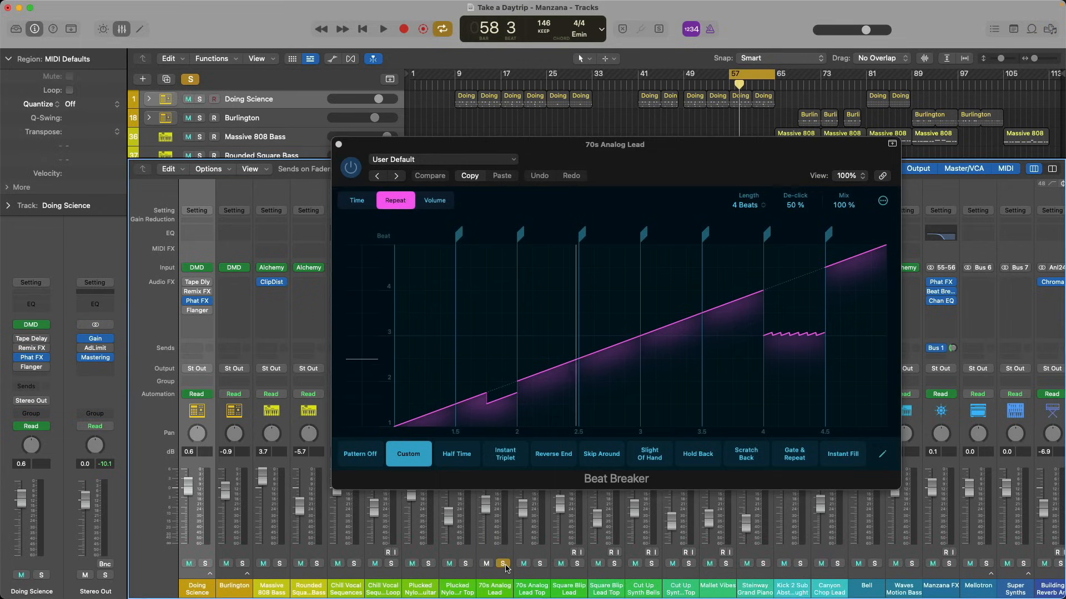
Step: Solo and play the 70s Analog Lead track, view Beat Breaker's Half Time pattern, and close the effect window
{"action": "key", "text": "v"}
{"action": "key", "text": "x"}
{"action": "key", "text": "v"}
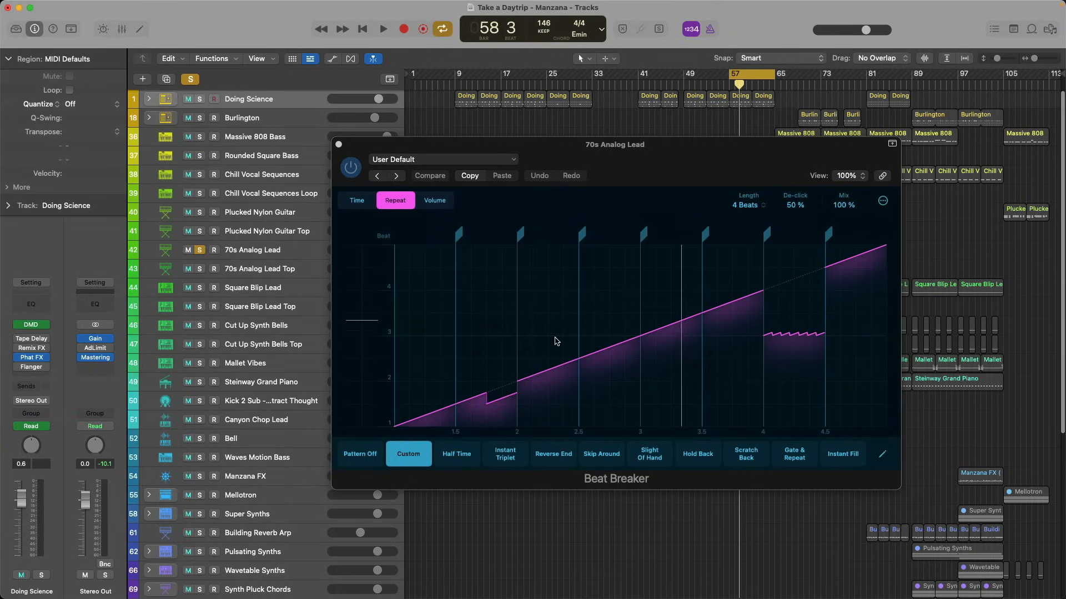
{"action": "key", "text": "space"}
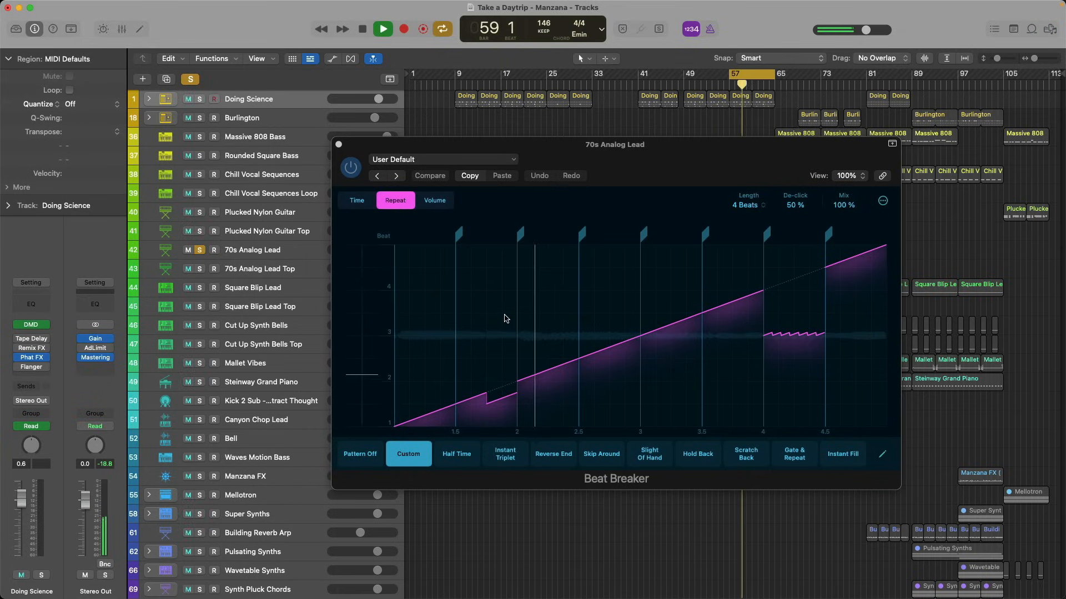
{"action": "key", "text": "space"}
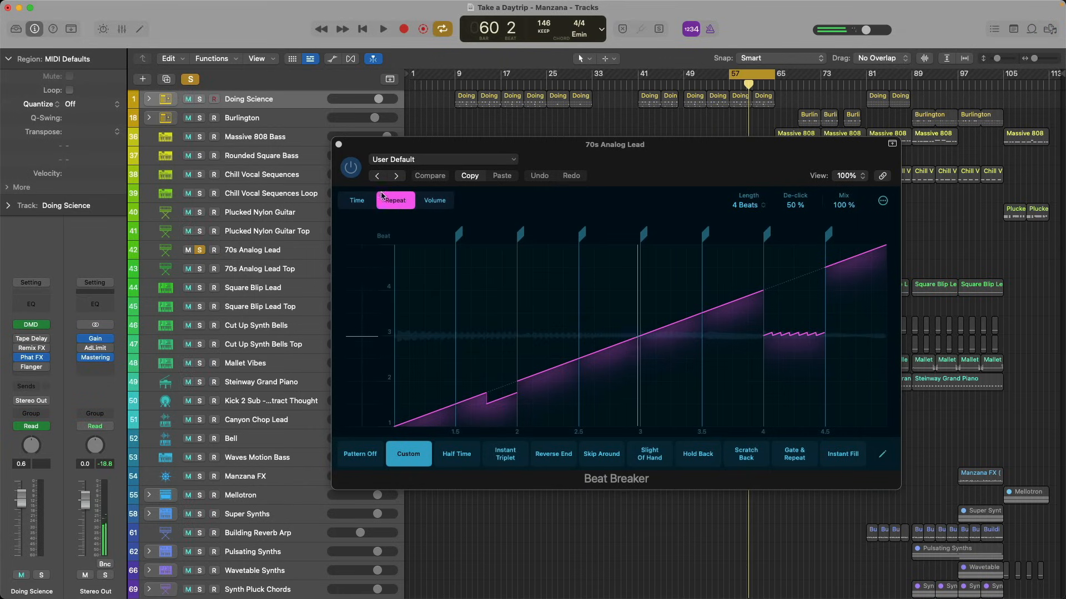
{"action": "left_click", "coordinate": [456, 454]}
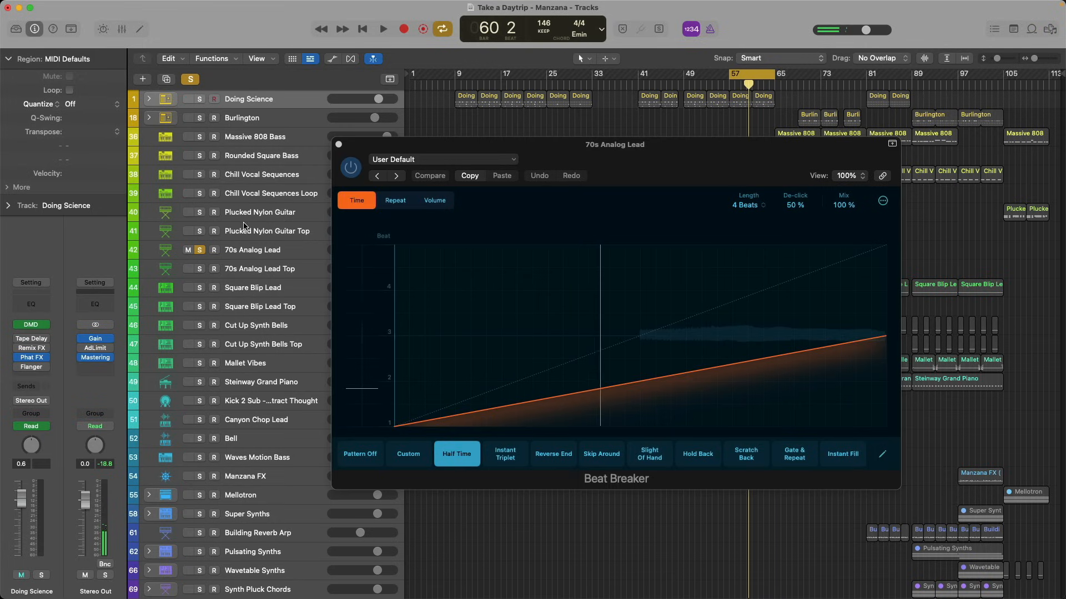
{"action": "left_click", "coordinate": [338, 144]}
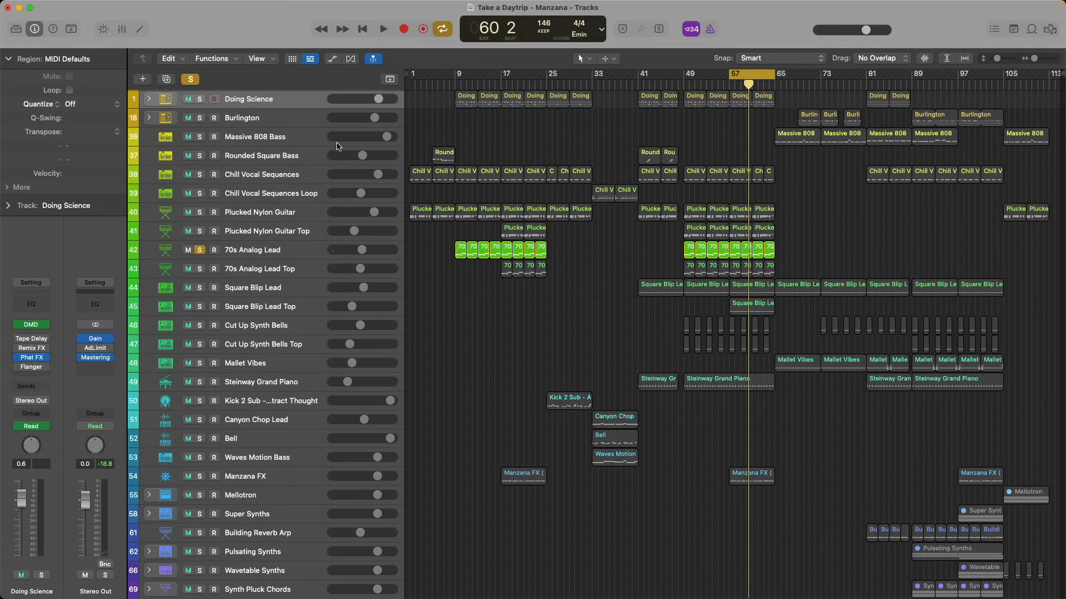
Step: Clear the 70s Analog Lead solo, view Sample Alchemy on the Canyon Chop Lead channel, and solo that channel
{"action": "left_click", "coordinate": [201, 250]}
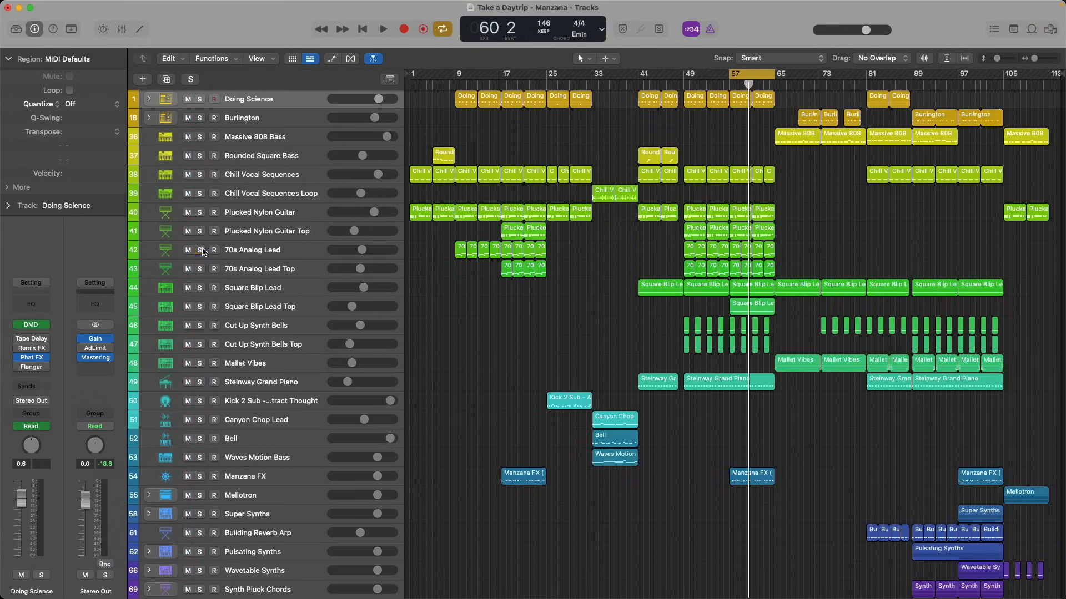
{"action": "key", "text": "x"}
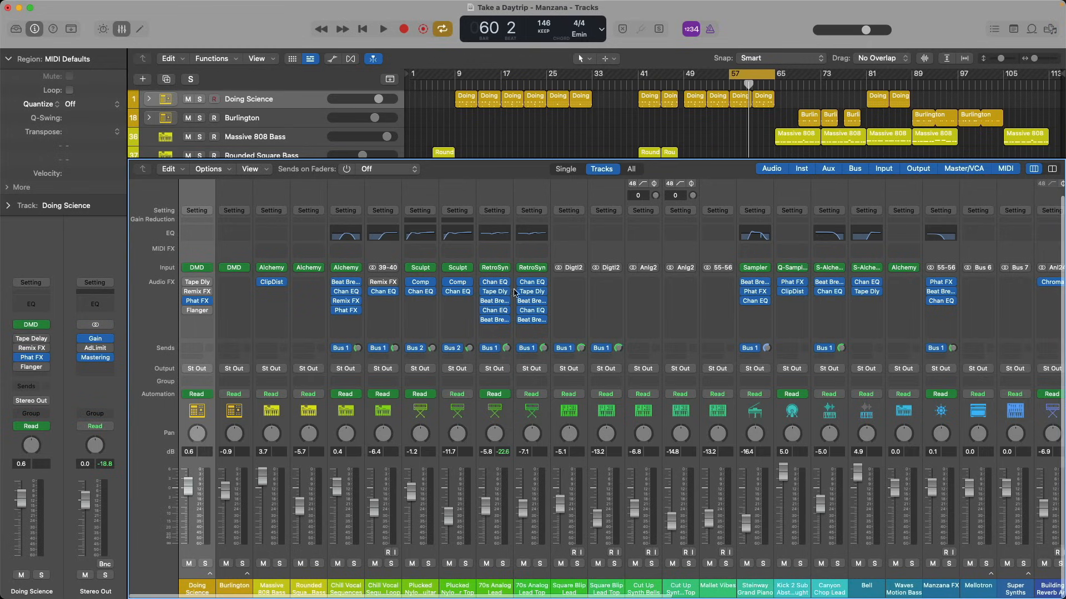
{"action": "left_click", "coordinate": [835, 268]}
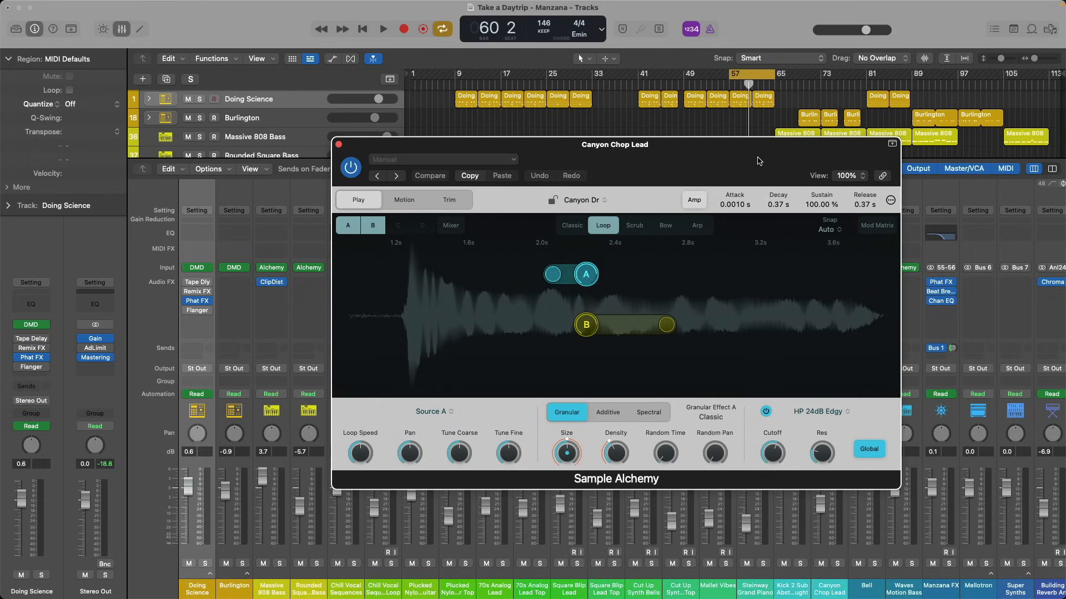
{"action": "key", "text": "s"}
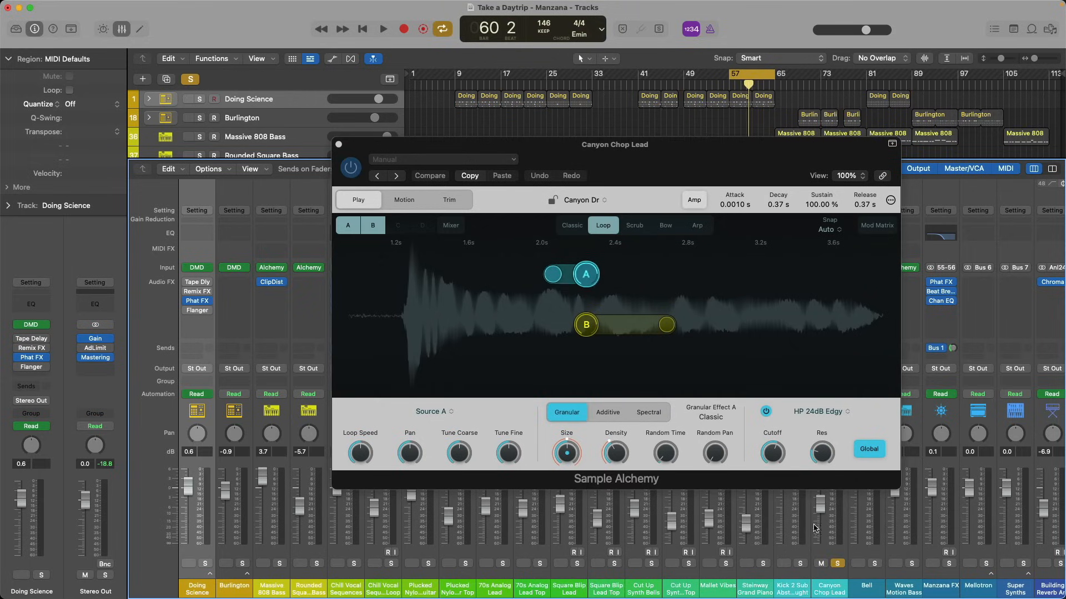
{"action": "key", "text": "v"}
{"action": "key", "text": "x"}
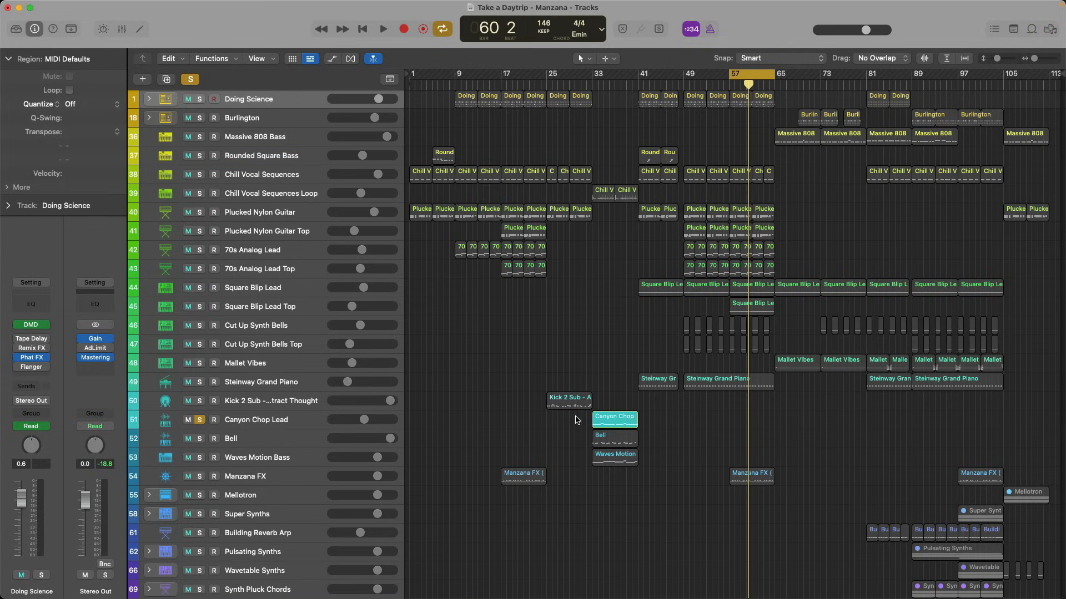
Step: Set the cycle range to the Canyon Chop Lead region, play it with Sample Alchemy visible, and clear the solo
{"action": "left_click", "coordinate": [607, 420]}
{"action": "key", "text": "super+u"}
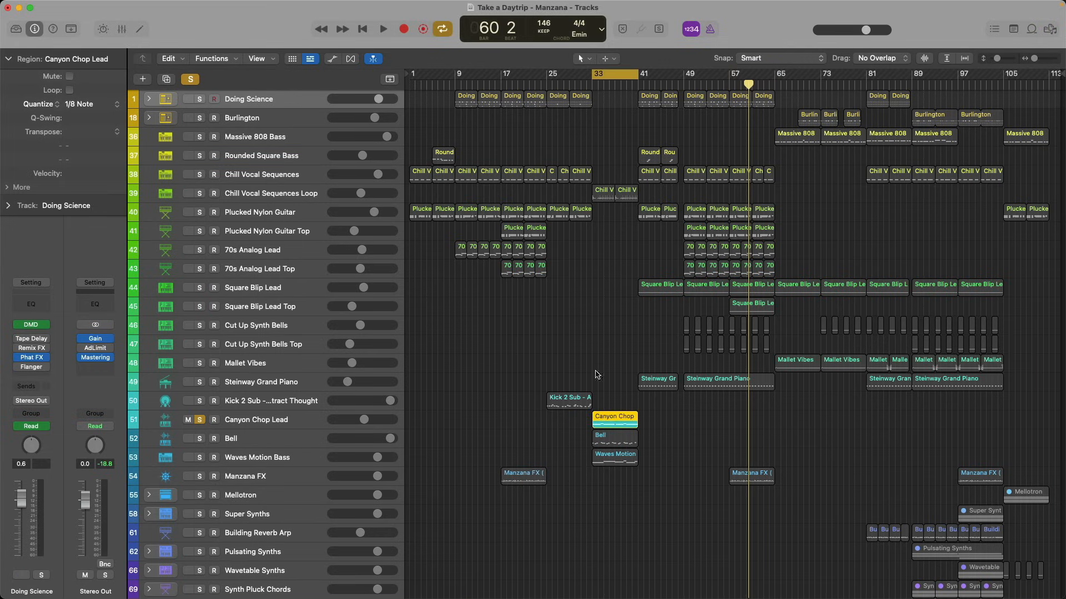
{"action": "key", "text": "v"}
{"action": "key", "text": "space"}
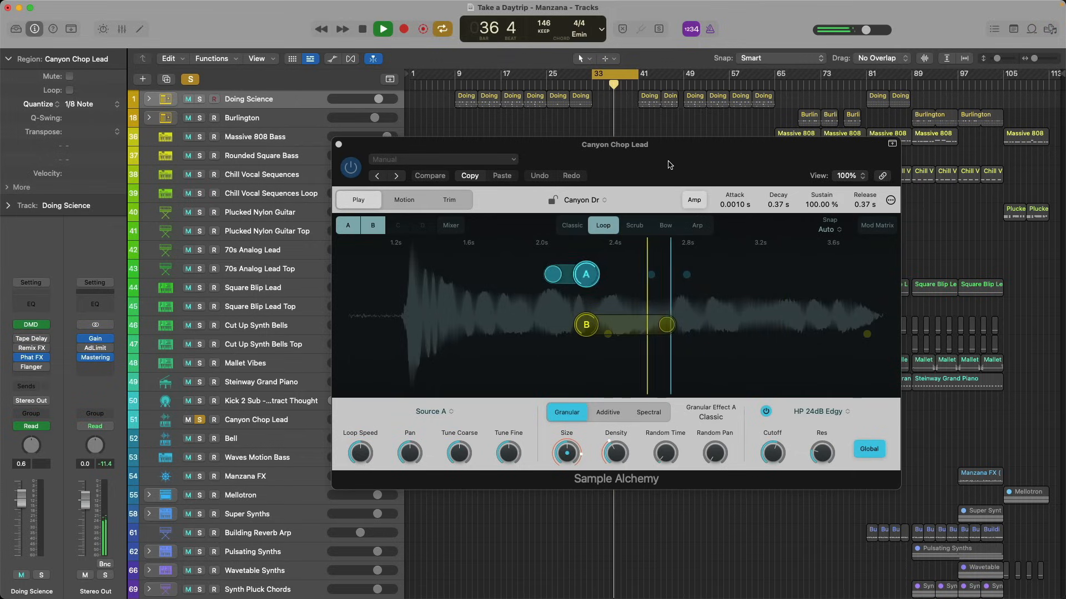
{"action": "key", "text": "space"}
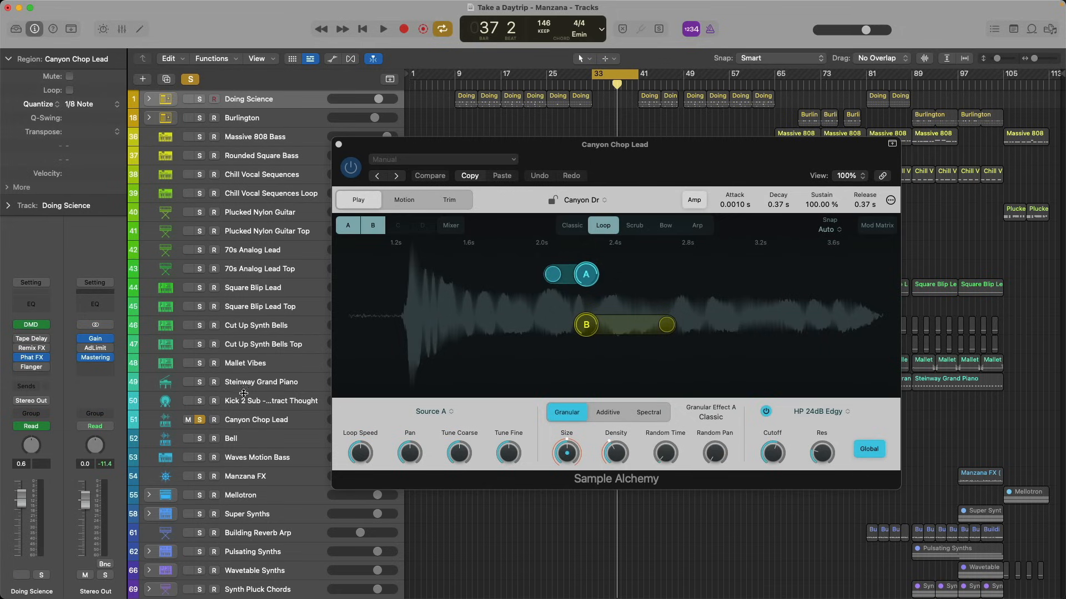
{"action": "left_click", "coordinate": [199, 420]}
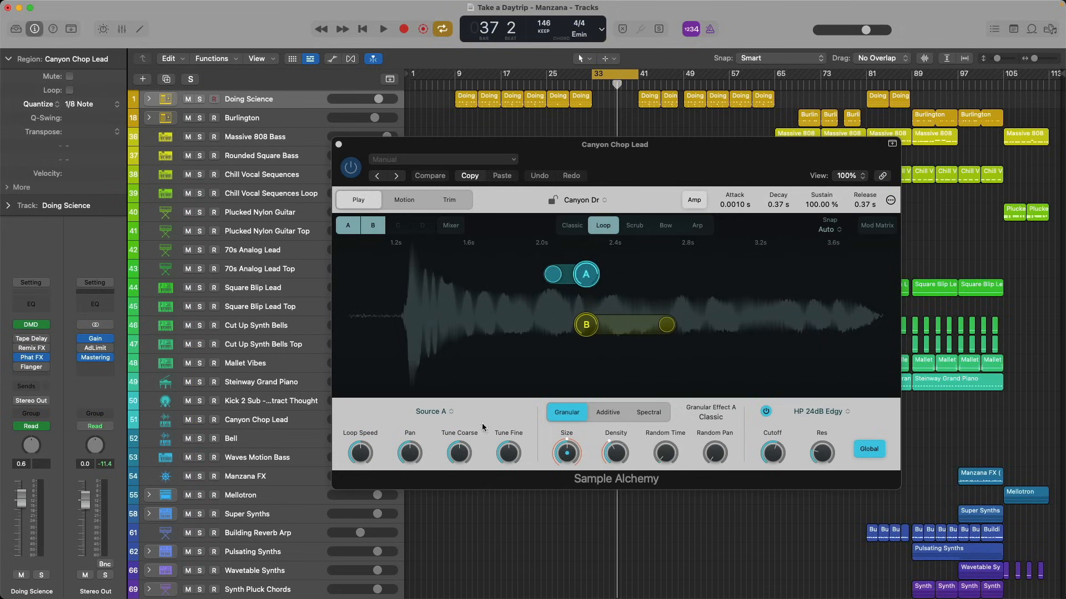
Step: Load the Steinway Grand Piano region from bar 89 into Canyon Chop Lead's Sample Alchemy, and audition the track soloed
{"action": "left_click", "coordinate": [917, 381]}
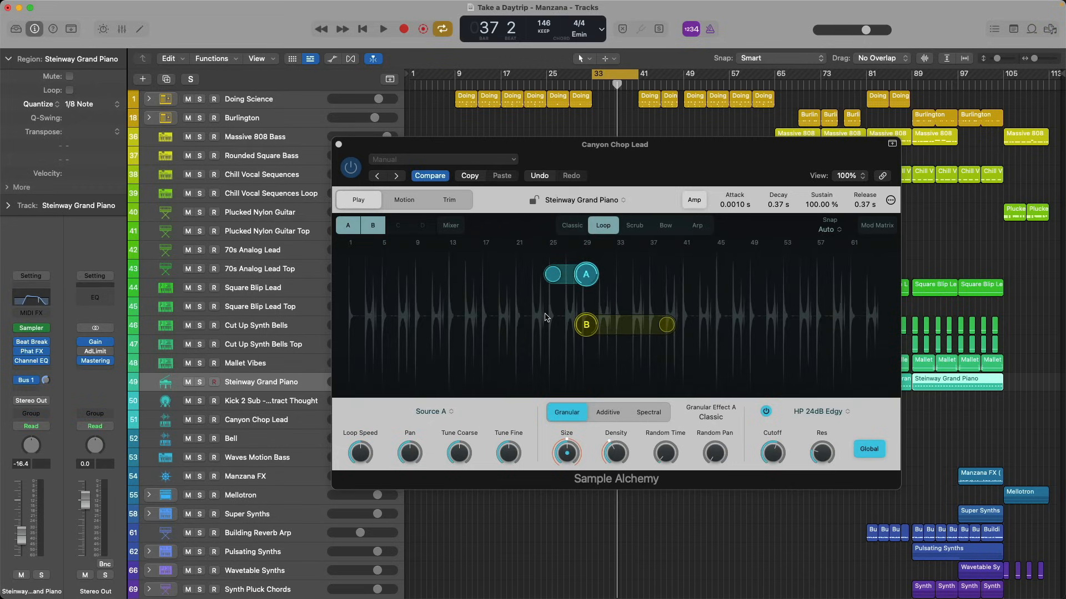
{"action": "left_click", "coordinate": [200, 421]}
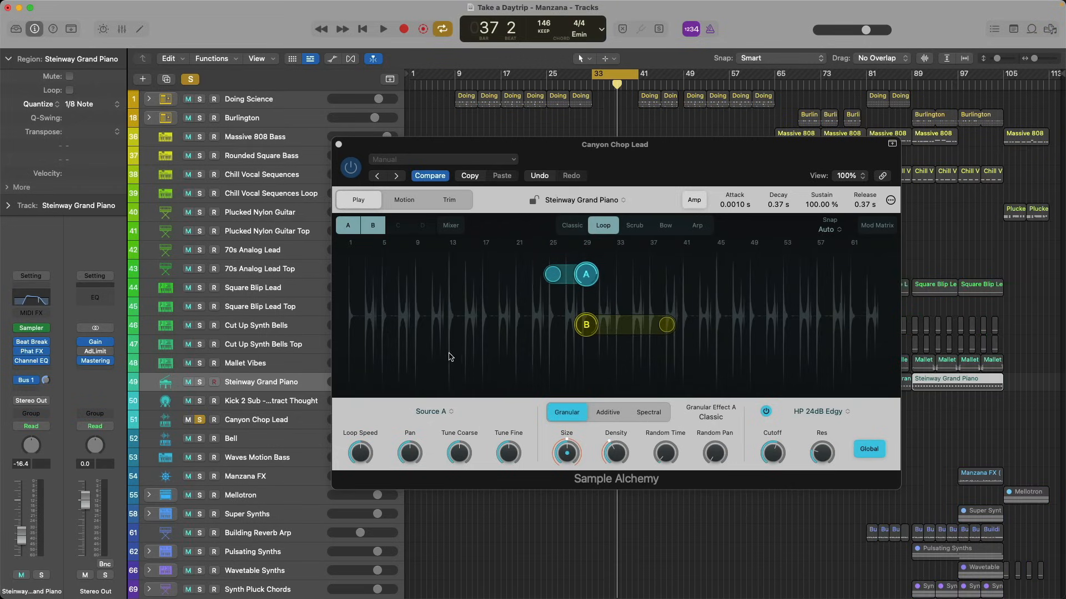
{"action": "key", "text": "space"}
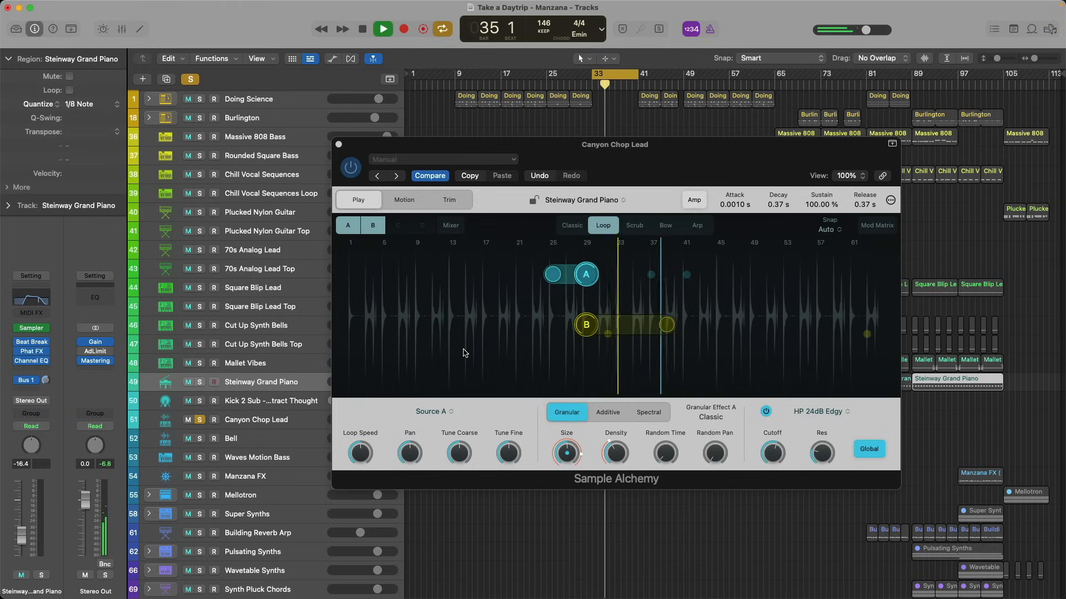
{"action": "key", "text": "space"}
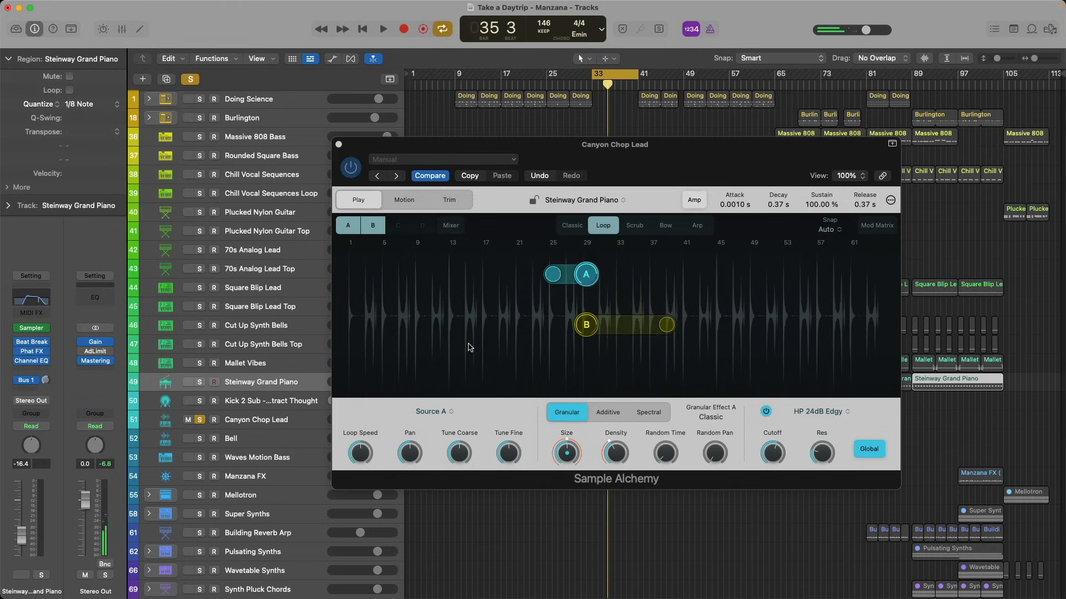
Step: Switch Sample Alchemy through the Classic, Loop, Scrub, Bow and Arp play modes, and open its Motion view
{"action": "left_click", "coordinate": [578, 224]}
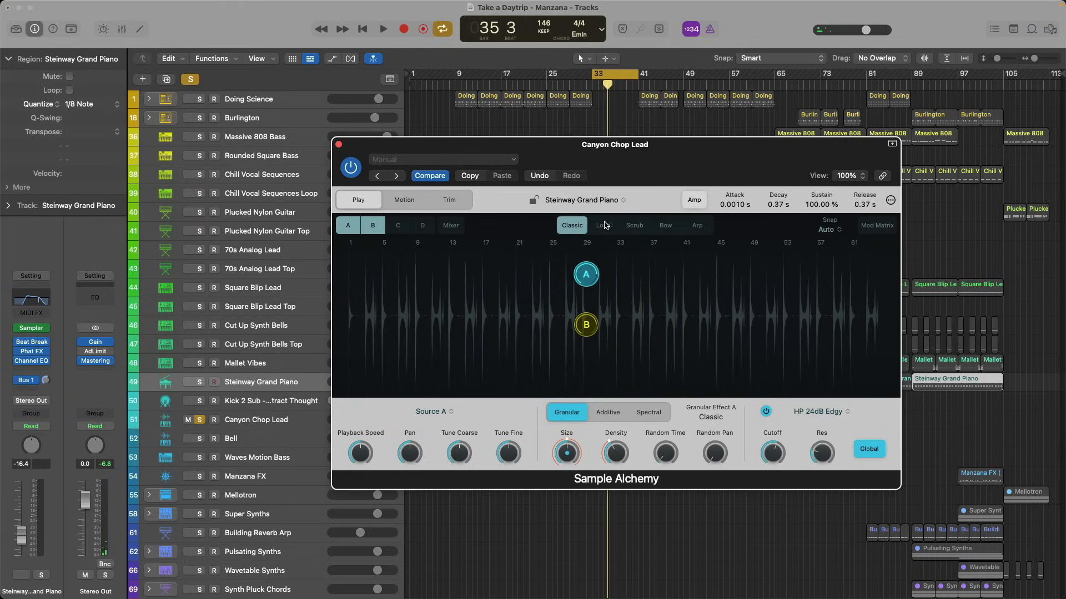
{"action": "left_click", "coordinate": [605, 225]}
{"action": "left_click", "coordinate": [634, 225]}
{"action": "left_click", "coordinate": [665, 225]}
{"action": "left_click", "coordinate": [700, 226]}
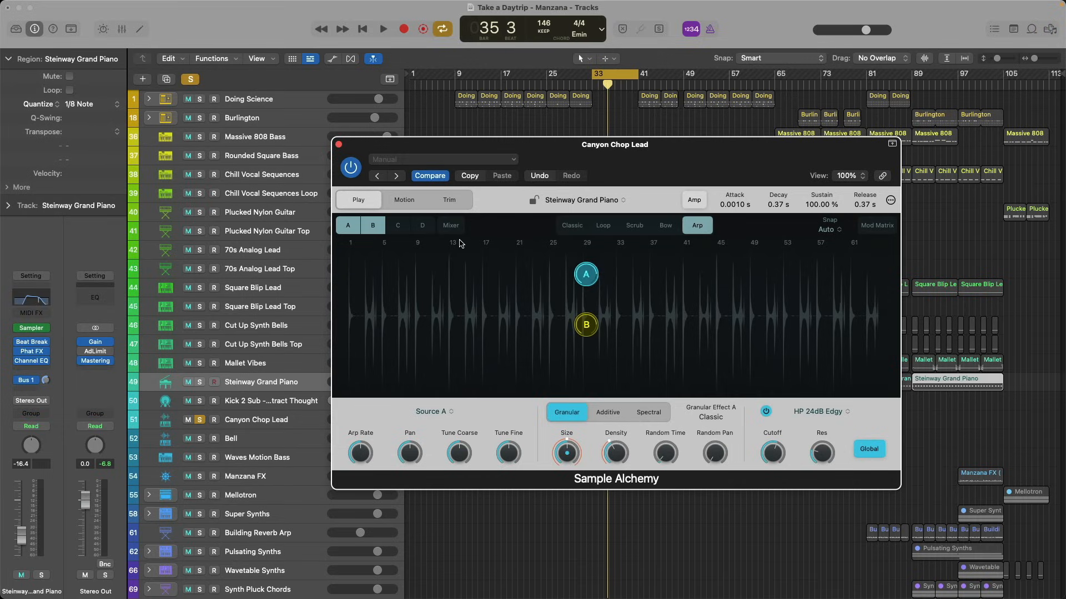
{"action": "left_click", "coordinate": [422, 200]}
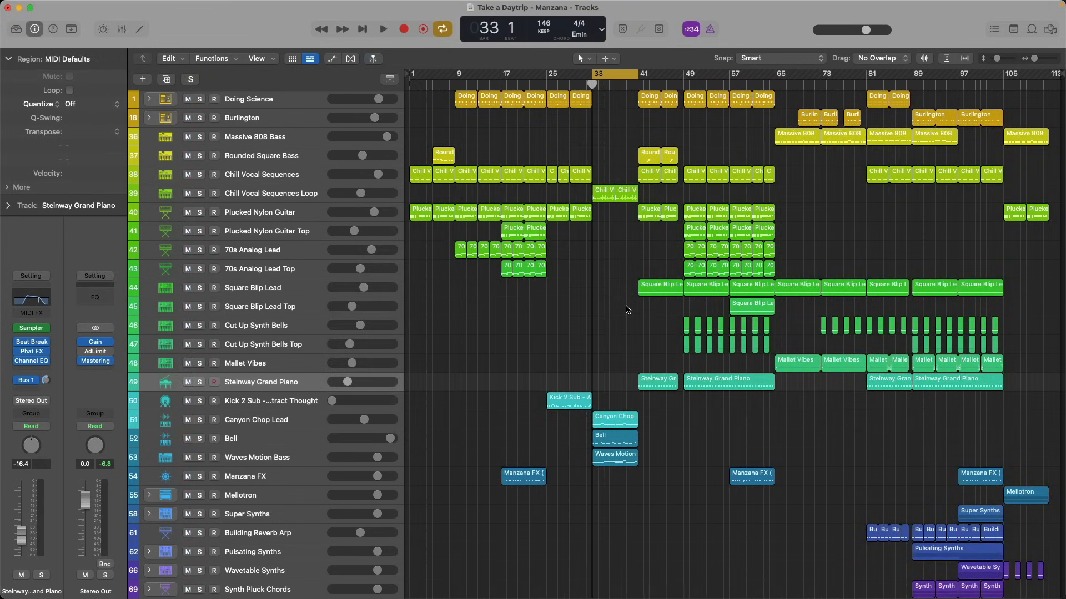
Step: Assign the Slip Tool as the secondary tool for the Tracks area
{"action": "left_click", "coordinate": [617, 61]}
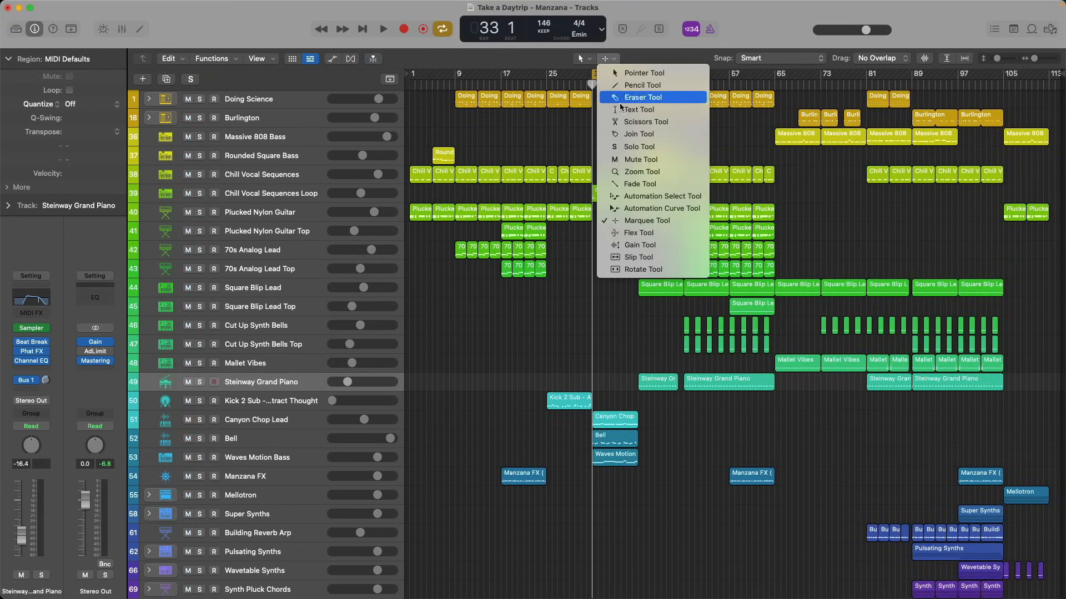
{"action": "left_click", "coordinate": [676, 258]}
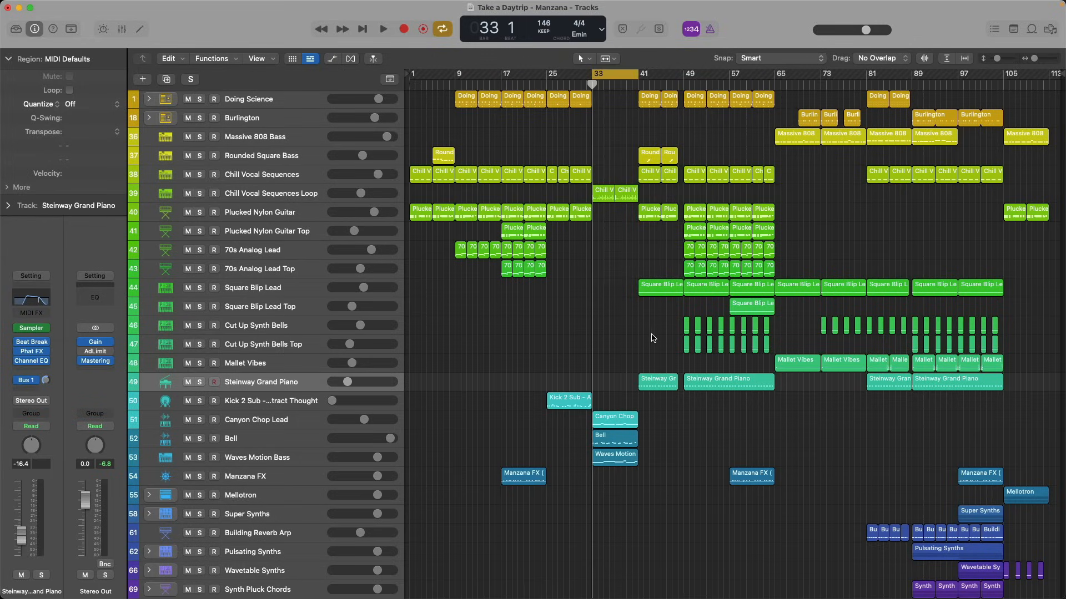
Step: Slip the notes earlier inside the Waves Motion Bass region without moving its boundaries, and undo the change
{"action": "left_click_drag", "start_coordinate": [578, 407], "coordinate": [698, 488]}
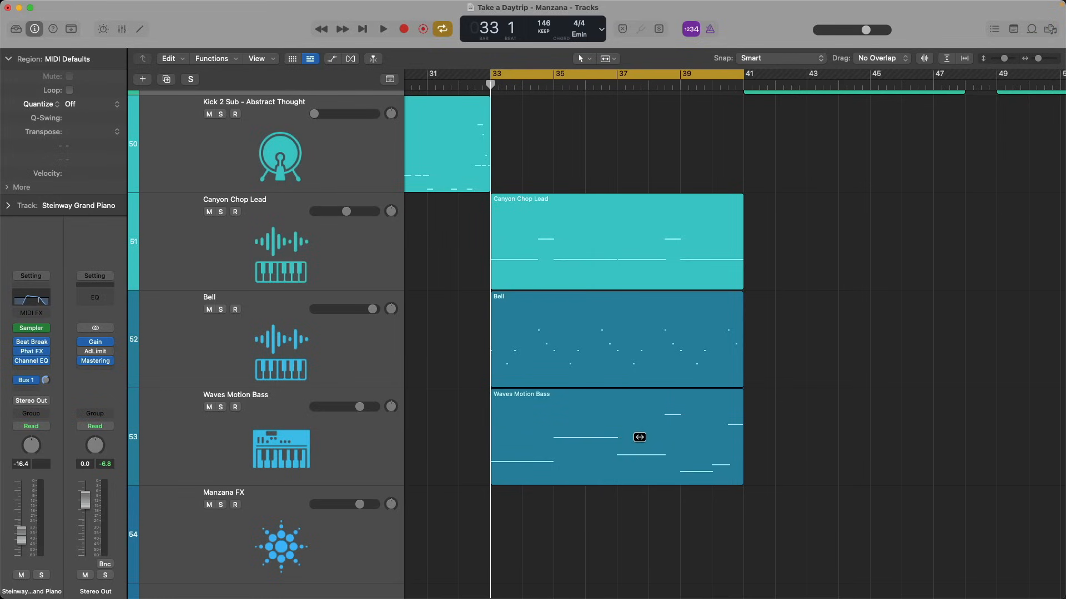
{"action": "mouse_move", "coordinate": [640, 437]}
{"action": "left_mouse_down"}
{"action": "mouse_move", "coordinate": [601, 435]}
{"action": "mouse_move", "coordinate": [672, 431]}
{"action": "mouse_move", "coordinate": [585, 431]}
{"action": "mouse_move", "coordinate": [659, 430]}
{"action": "mouse_move", "coordinate": [624, 429]}
{"action": "mouse_move", "coordinate": [647, 426]}
{"action": "mouse_move", "coordinate": [637, 428]}
{"action": "left_mouse_up"}
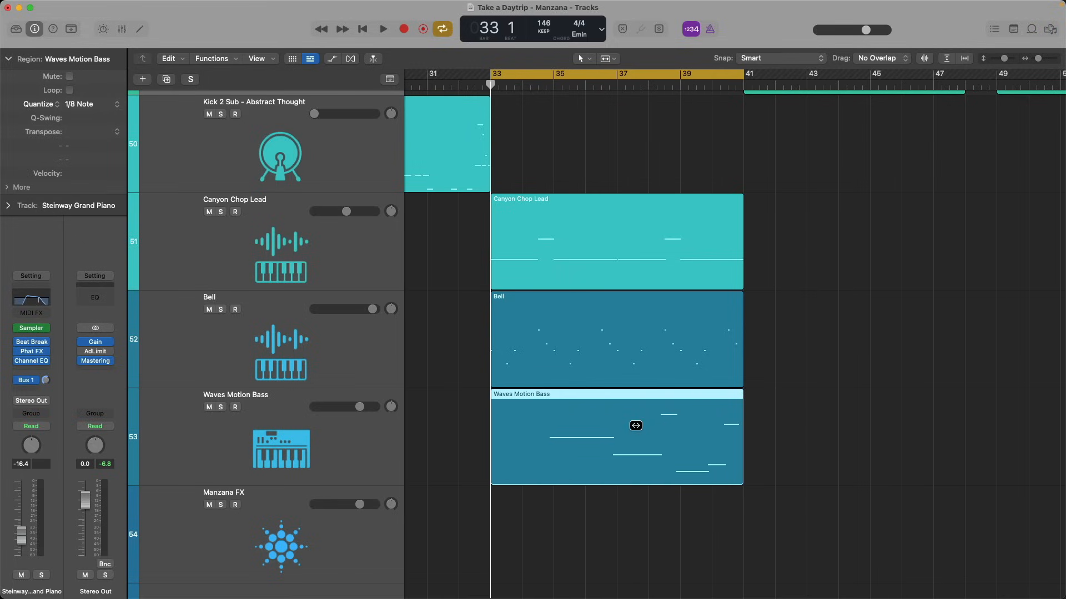
{"action": "left_click_drag", "start_coordinate": [484, 379], "coordinate": [734, 470]}
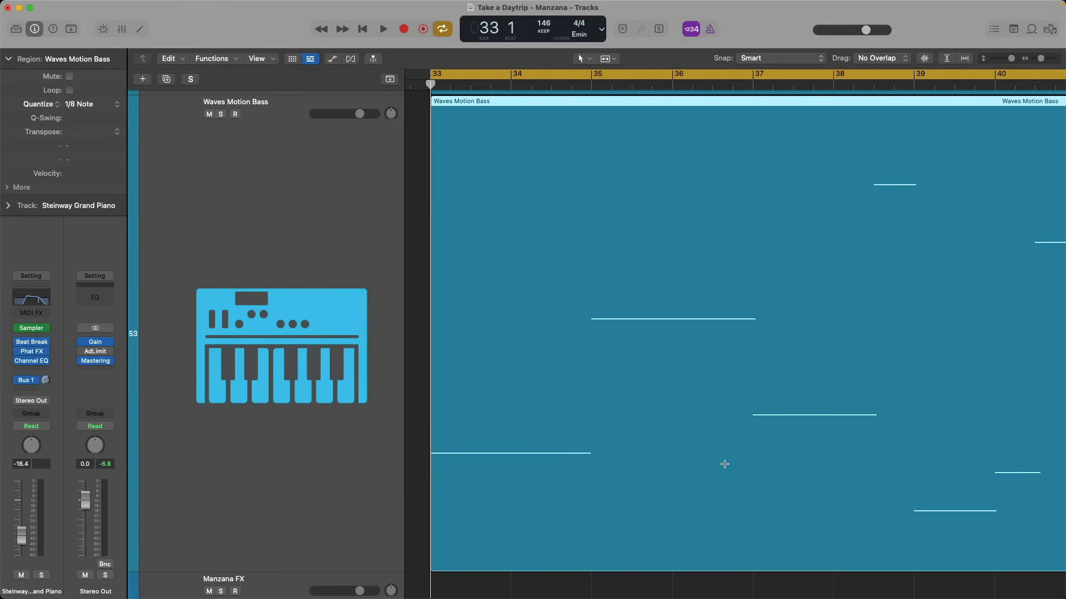
{"action": "left_click_drag", "start_coordinate": [747, 309], "coordinate": [674, 287]}
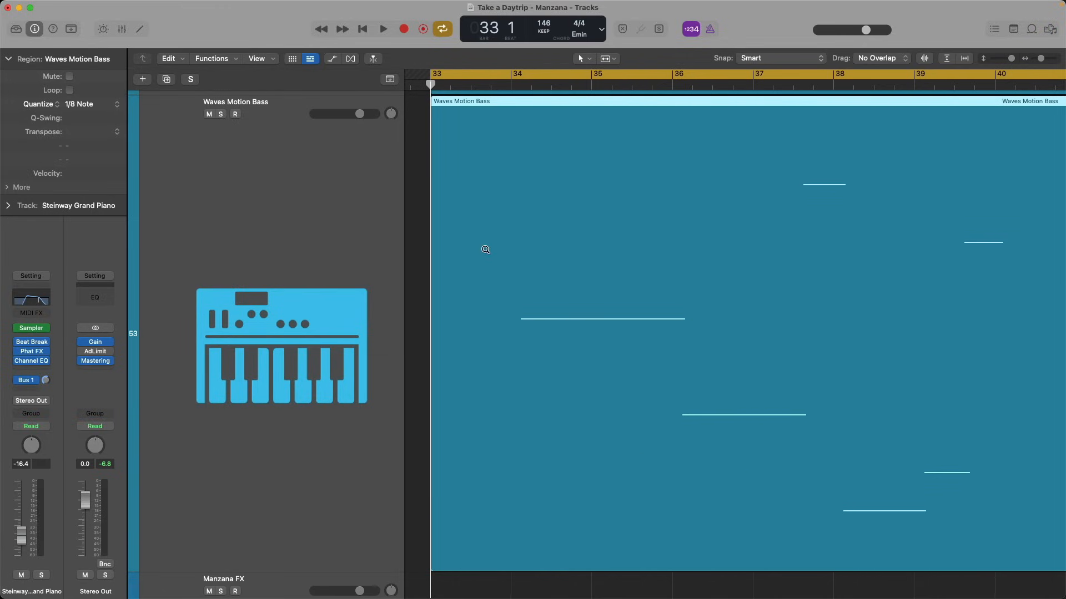
{"action": "left_click_drag", "start_coordinate": [486, 249], "coordinate": [623, 374]}
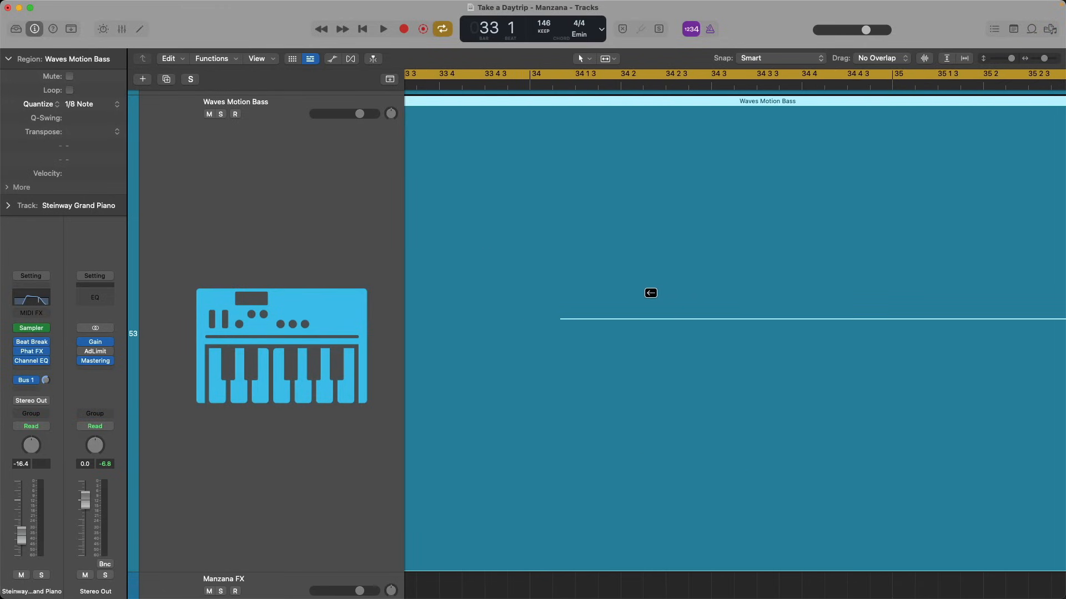
{"action": "left_click_drag", "start_coordinate": [650, 293], "coordinate": [637, 294]}
{"action": "left_click", "coordinate": [638, 294], "text": "ctrl+alt"}
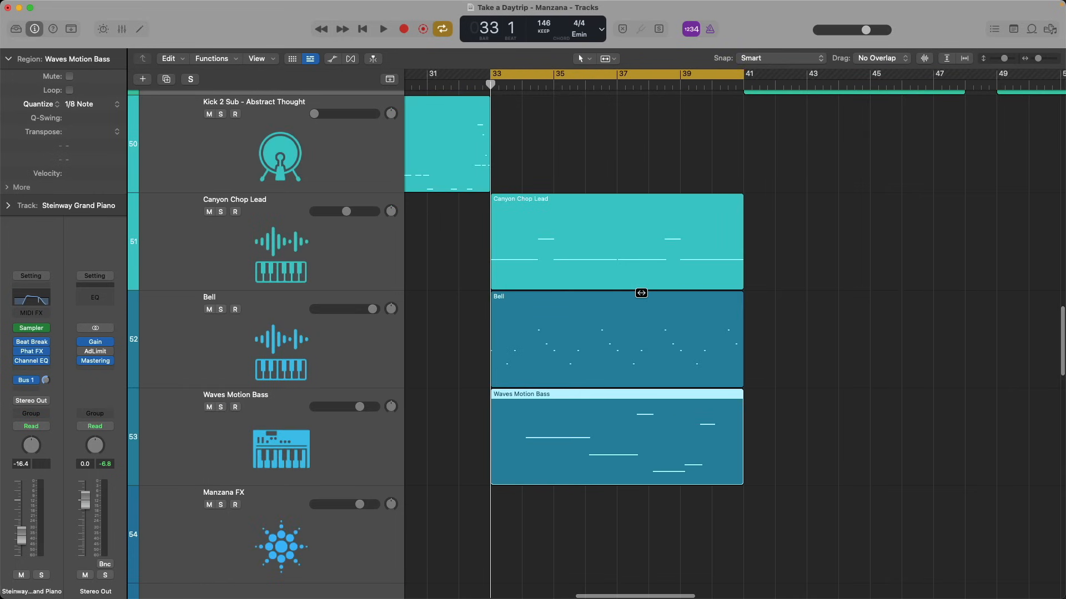
{"action": "key", "text": "super+z"}
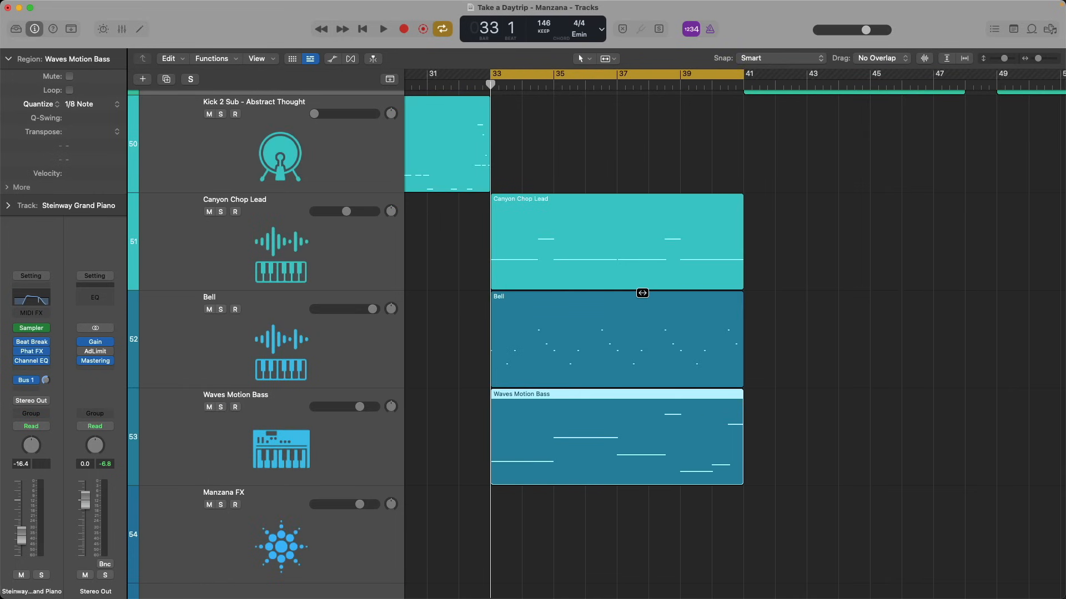
Step: Select the Shadow Pulse audio region starting at bar 43 with the Slip Tool, and return to the full arrangement
{"action": "left_click", "coordinate": [680, 340], "text": "ctrl+alt"}
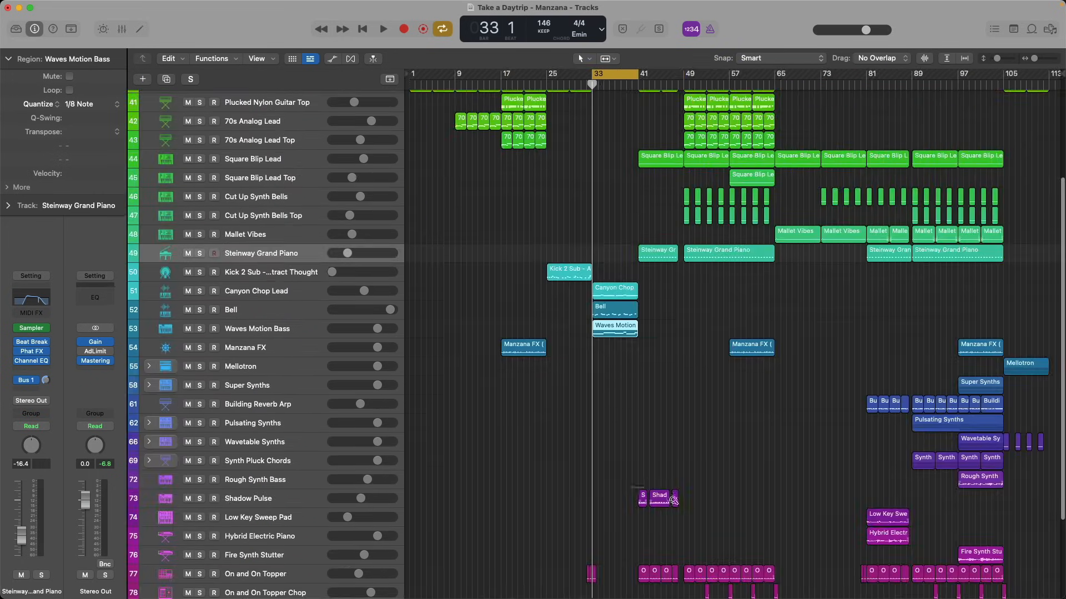
{"action": "left_click", "coordinate": [674, 500], "text": "ctrl+alt"}
{"action": "left_click", "coordinate": [678, 309]}
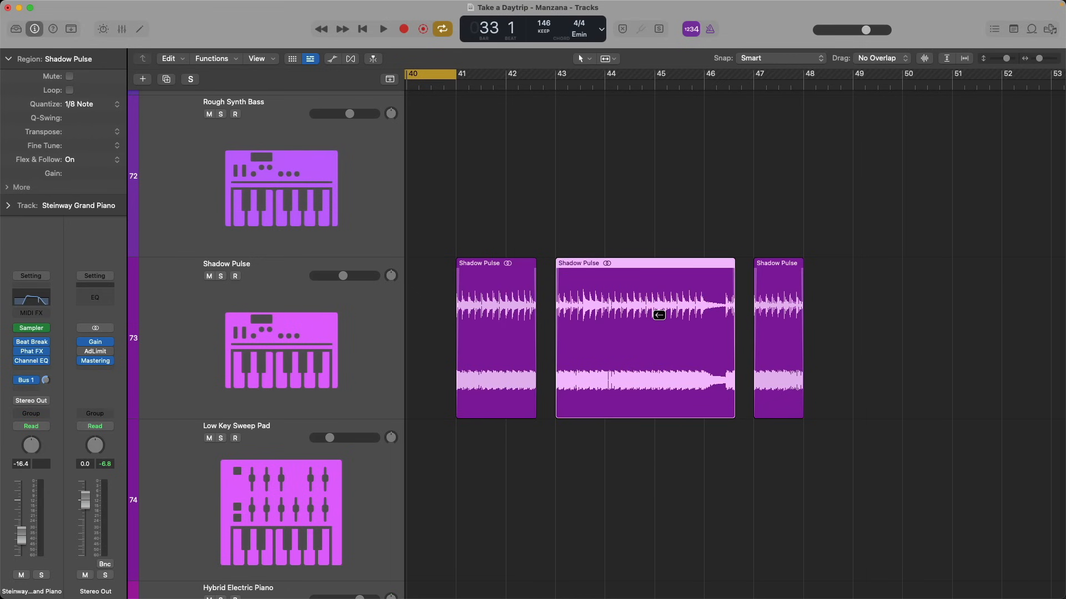
{"action": "left_click", "coordinate": [661, 248], "text": "ctrl+alt"}
{"action": "scroll", "coordinate": [688, 252], "scroll_direction": "up", "scroll_amount": 5}
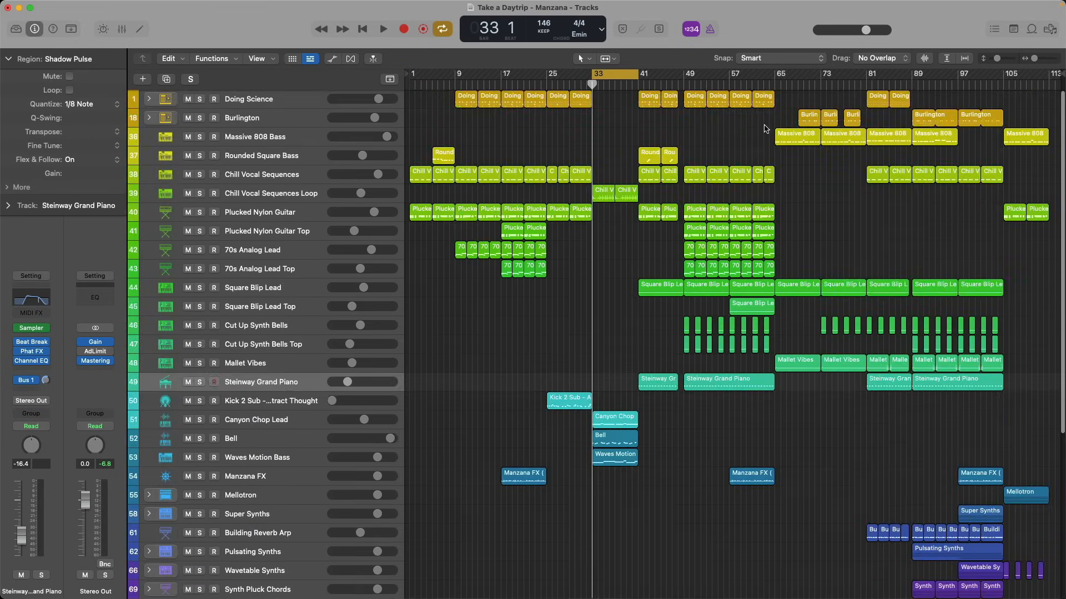
Step: Select the Burlington region at bar 69 and assign the Rotate Tool as the secondary tool
{"action": "left_click_drag", "start_coordinate": [764, 128], "coordinate": [858, 168]}
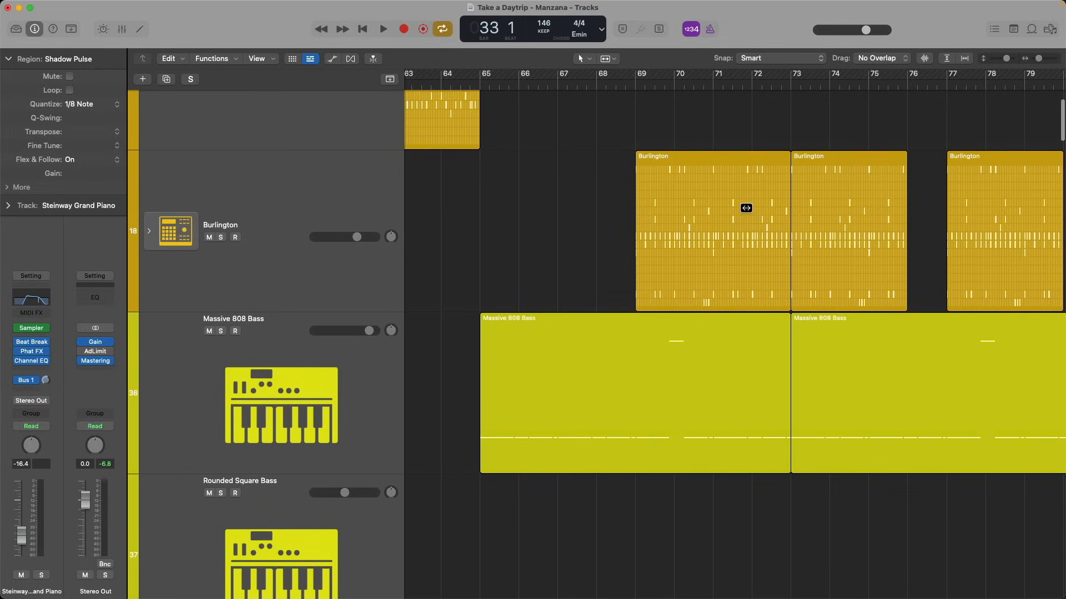
{"action": "left_click", "coordinate": [746, 208]}
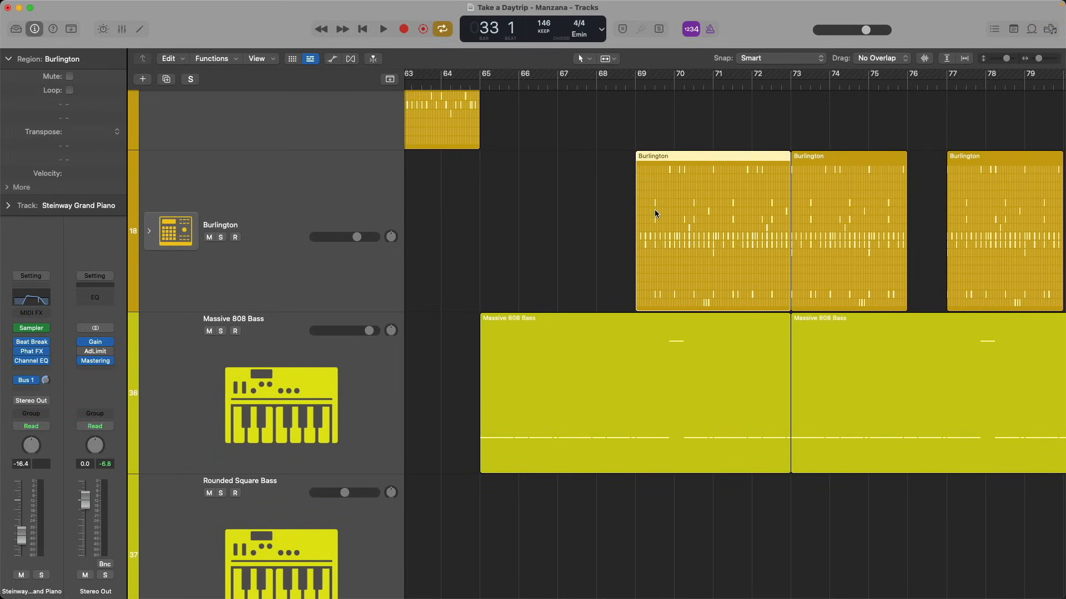
{"action": "key", "text": "t"}
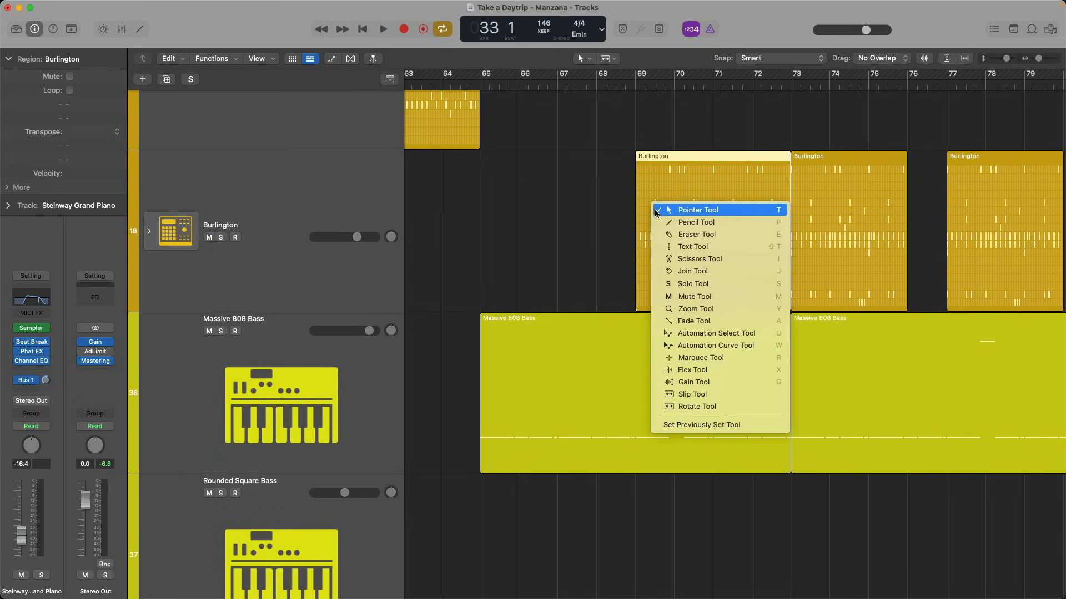
{"action": "left_click", "coordinate": [672, 408]}
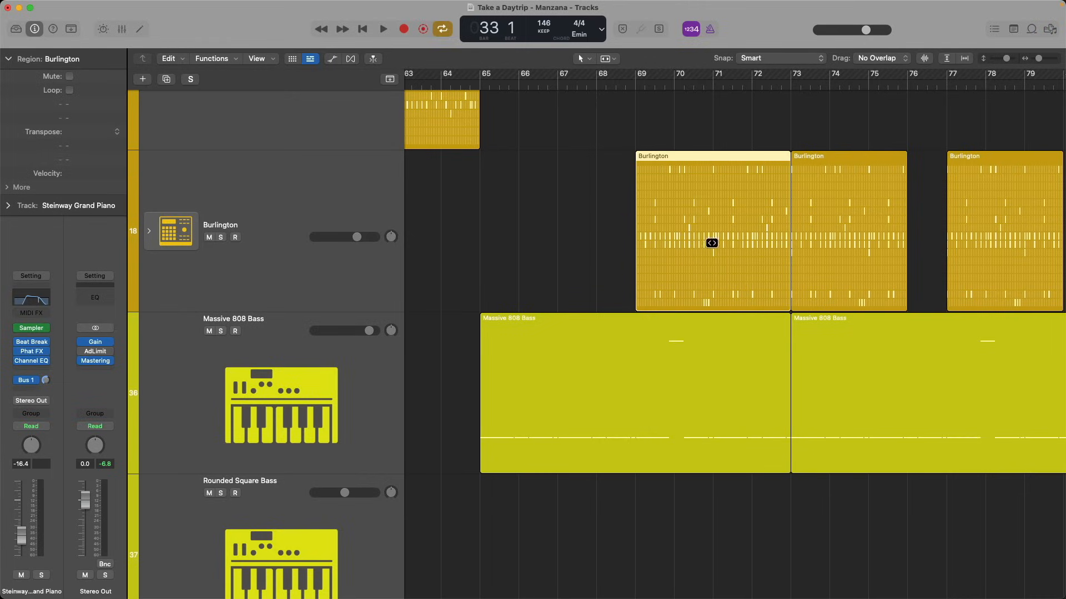
Step: Rotate the notes within the Massive 808 Bass region at bar 65 and the Burlington region at bar 69
{"action": "left_click", "coordinate": [699, 362]}
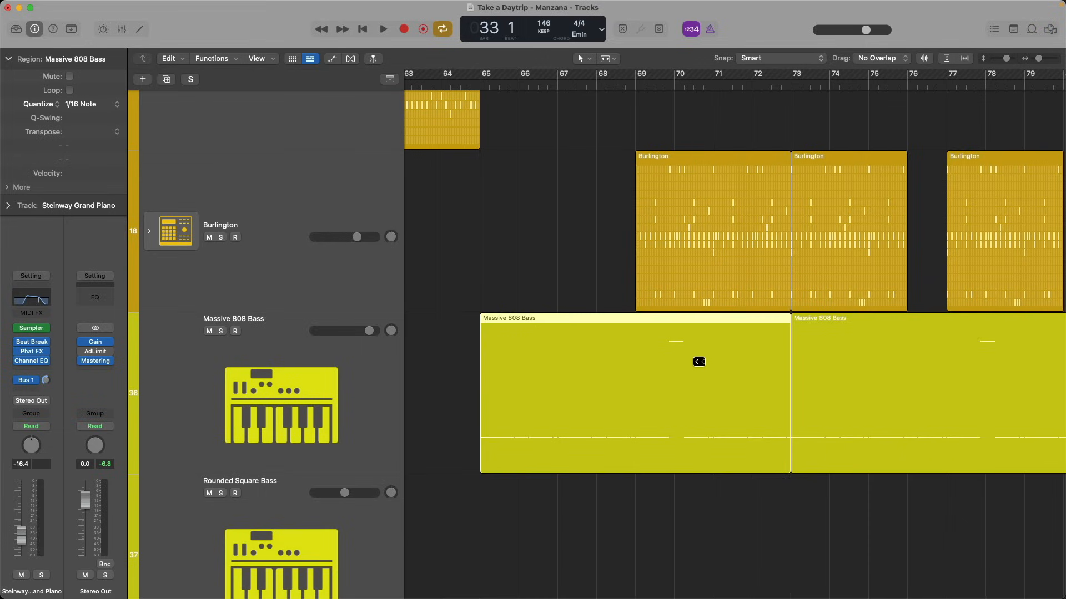
{"action": "left_click_drag", "start_coordinate": [699, 362], "coordinate": [481, 343]}
{"action": "left_click_drag", "start_coordinate": [782, 352], "coordinate": [464, 366]}
{"action": "left_click", "coordinate": [710, 202]}
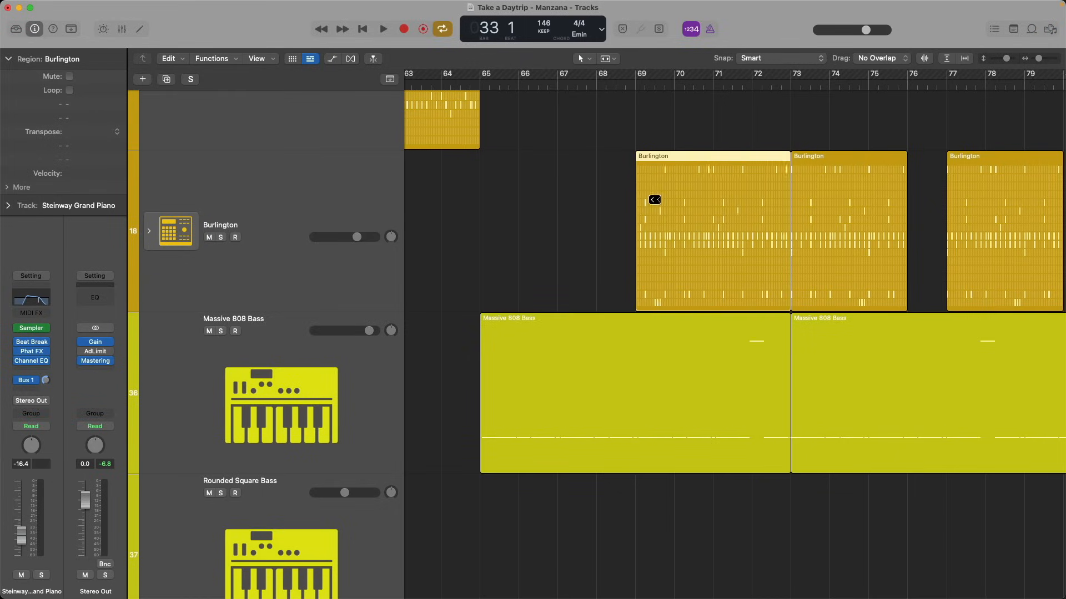
{"action": "scroll", "coordinate": [589, 198], "scroll_direction": "left", "scroll_amount": 1}
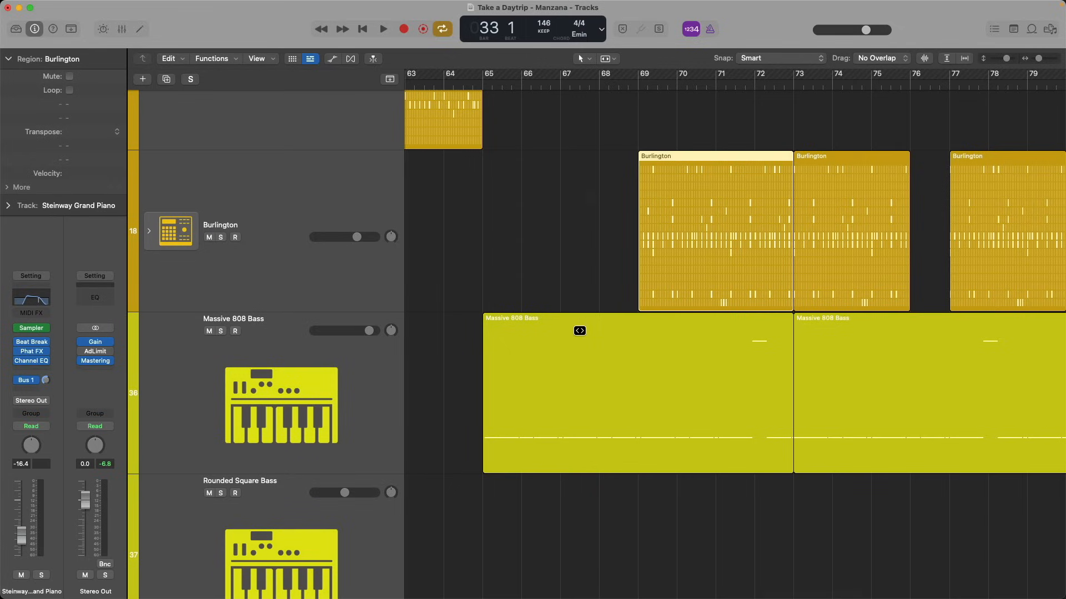
Step: Rotate the notes in the Massive 808 Bass region at bar 65 later with wrap-around, and return to the full arrangement
{"action": "left_click_drag", "start_coordinate": [582, 346], "coordinate": [725, 347]}
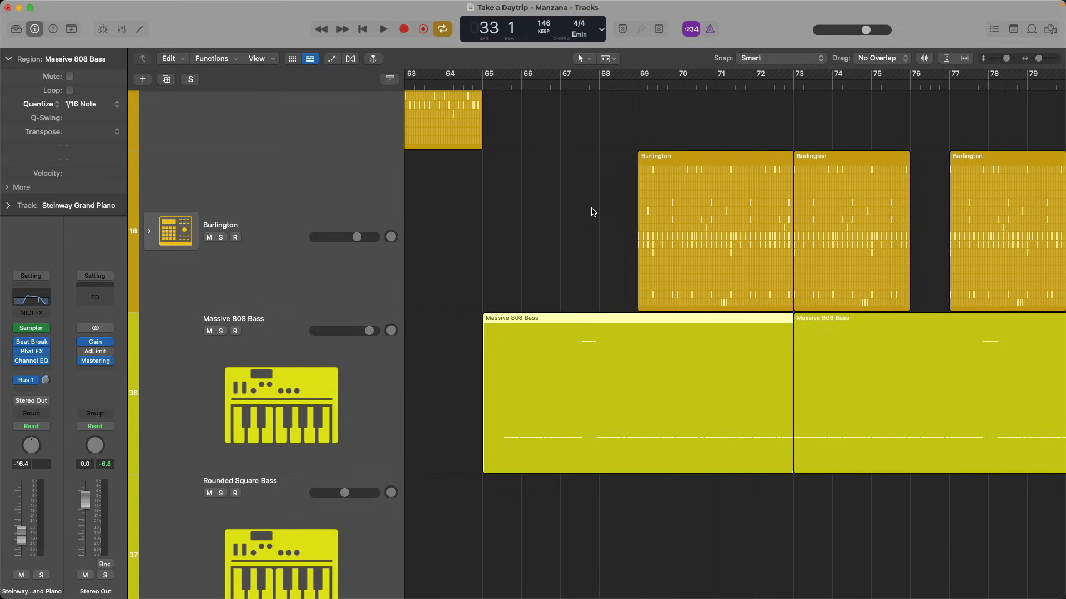
{"action": "key", "text": "z"}
Step: Examine the MIDI, Pattern, Drummer and Audio types and their source options and details in the new track dialog
{"action": "key", "text": "alt+super+n"}
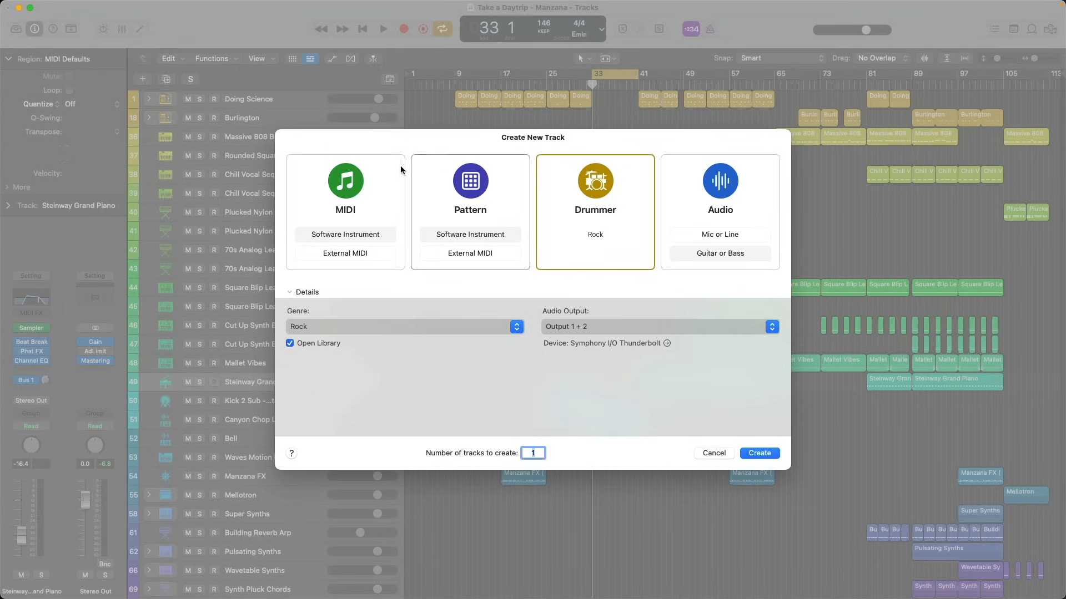
{"action": "left_click", "coordinate": [384, 173]}
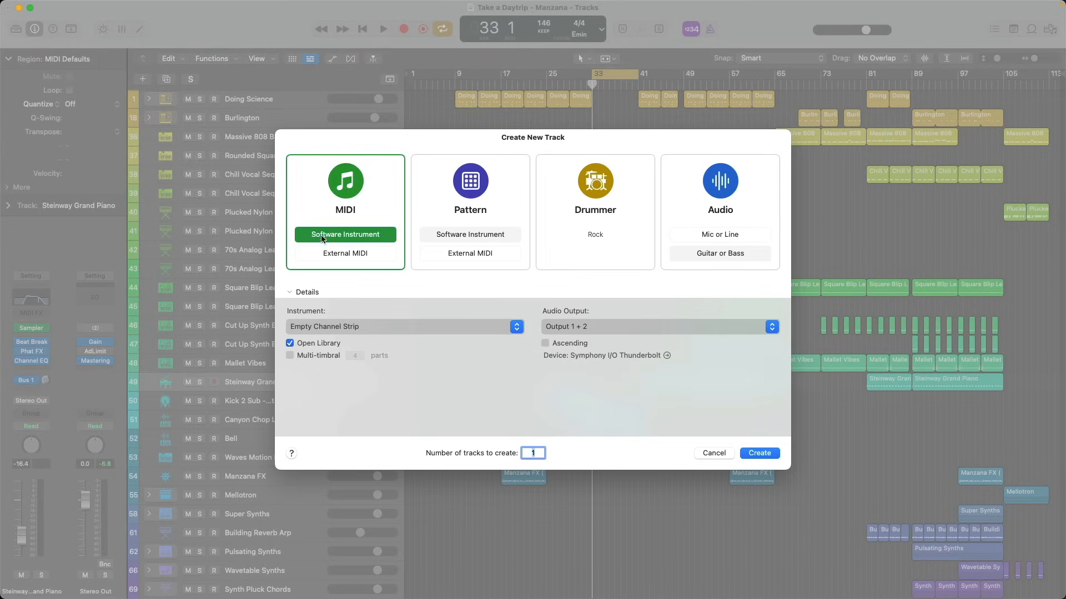
{"action": "left_click", "coordinate": [369, 260]}
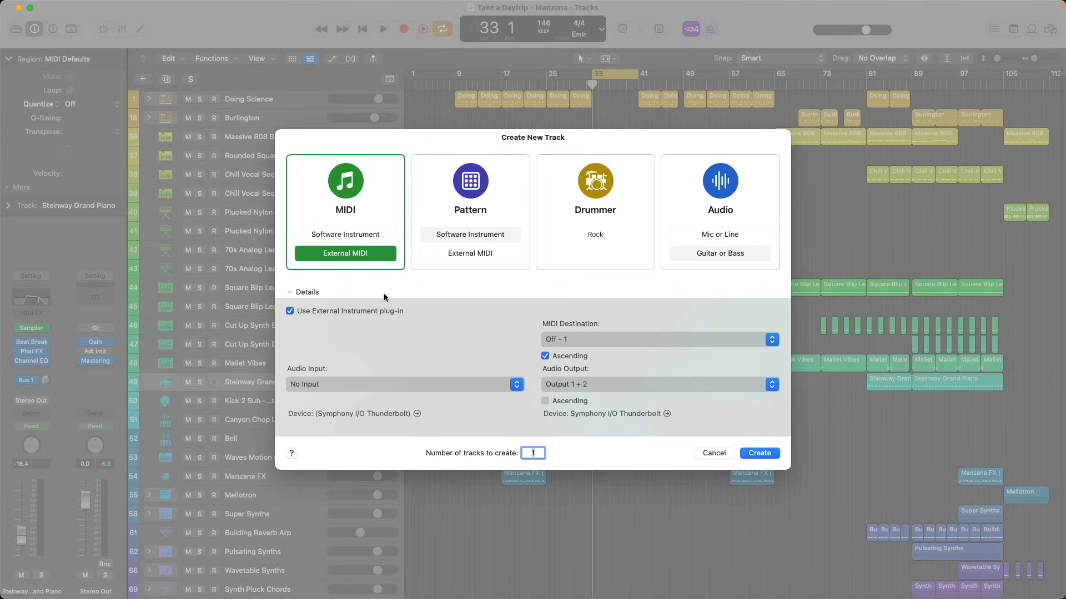
{"action": "left_click", "coordinate": [446, 207]}
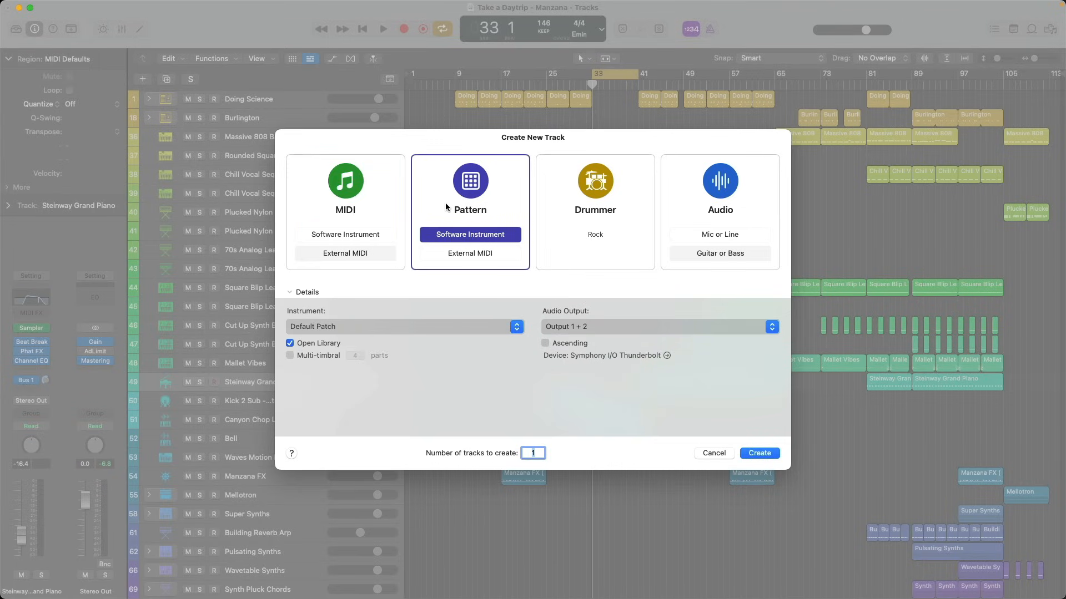
{"action": "left_click", "coordinate": [481, 254]}
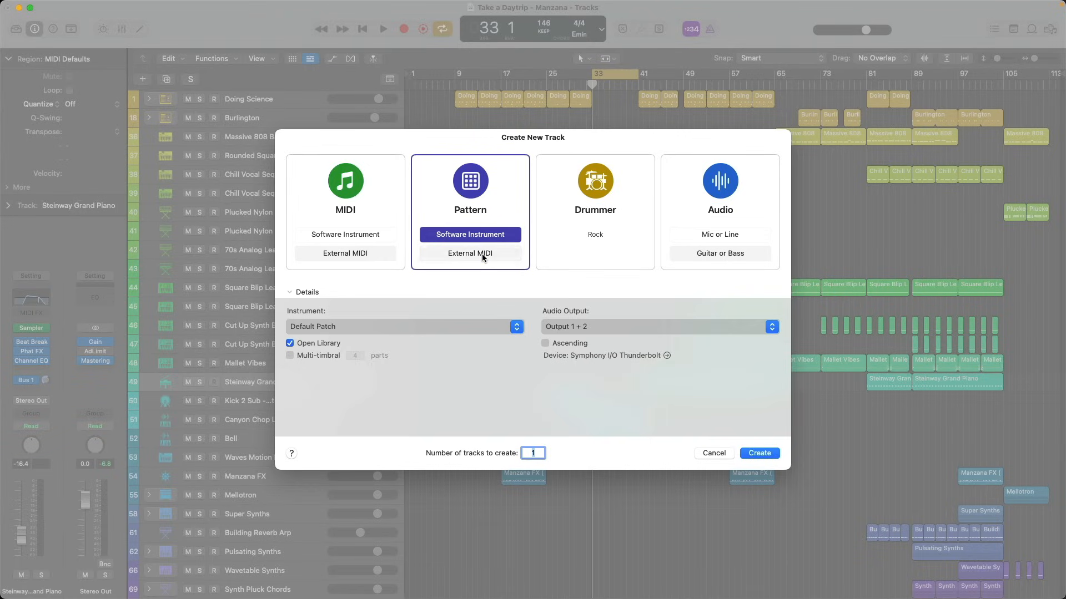
{"action": "left_click", "coordinate": [552, 198]}
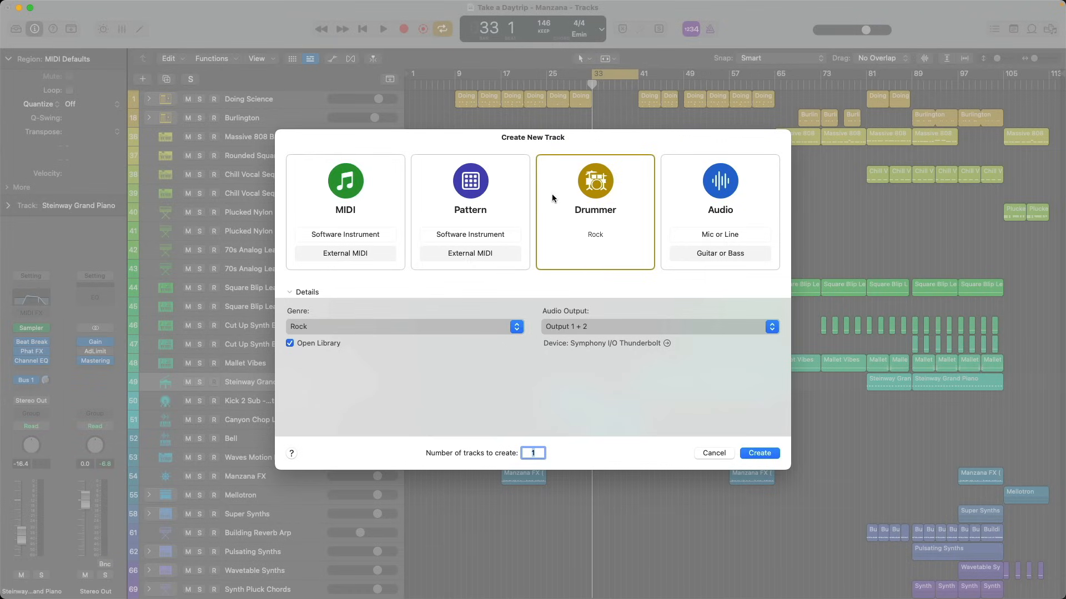
{"action": "left_click", "coordinate": [669, 190]}
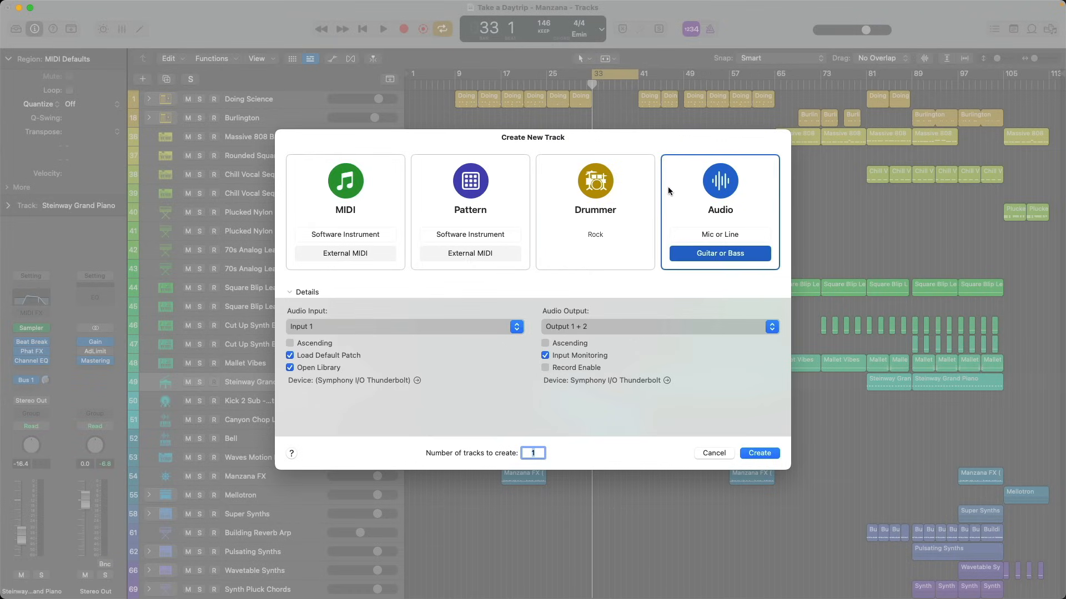
{"action": "left_click", "coordinate": [689, 237]}
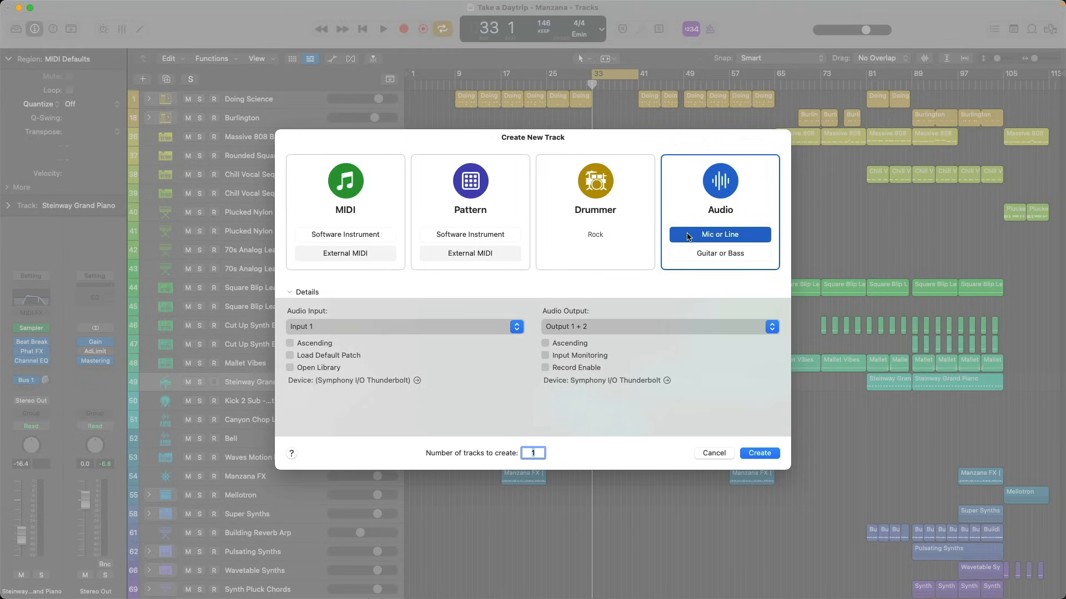
{"action": "left_click", "coordinate": [690, 254]}
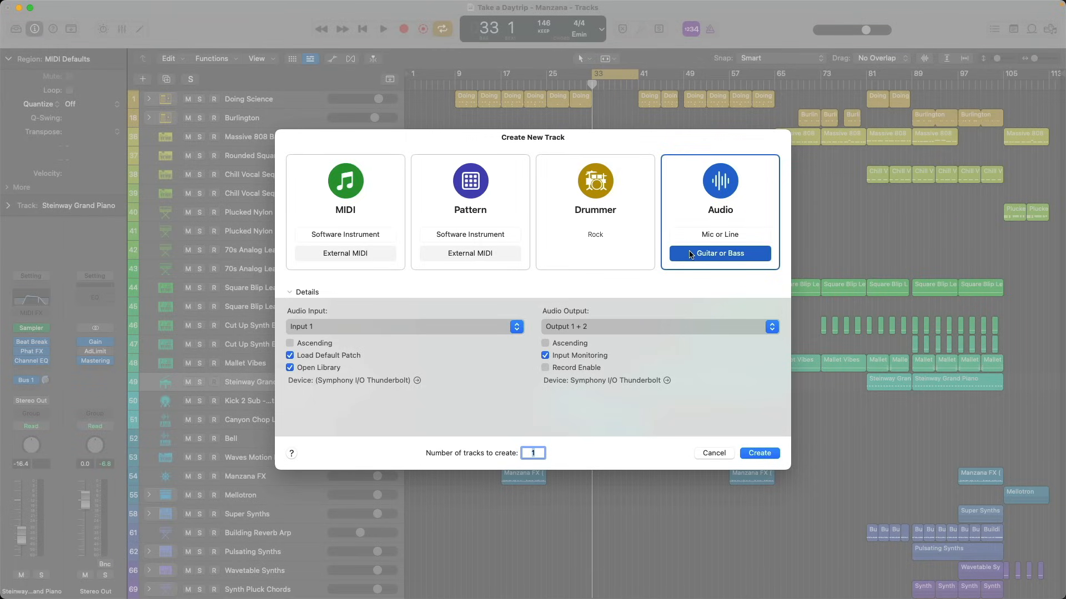
Step: Create one Drummer track in the Rock genre and keep its drum kit when changing drummers
{"action": "left_click", "coordinate": [629, 203]}
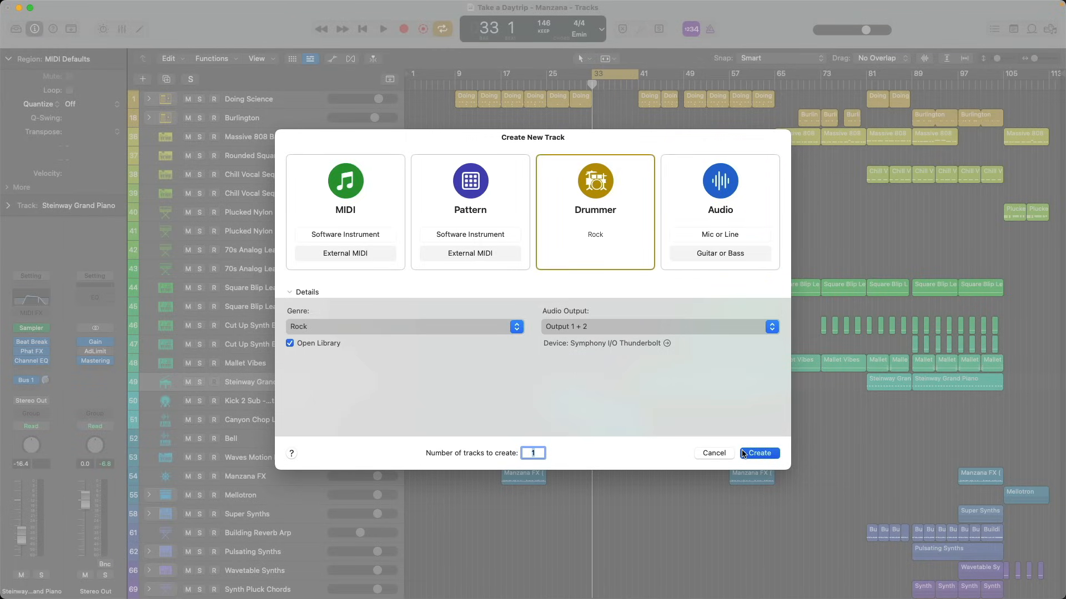
{"action": "left_click", "coordinate": [758, 453]}
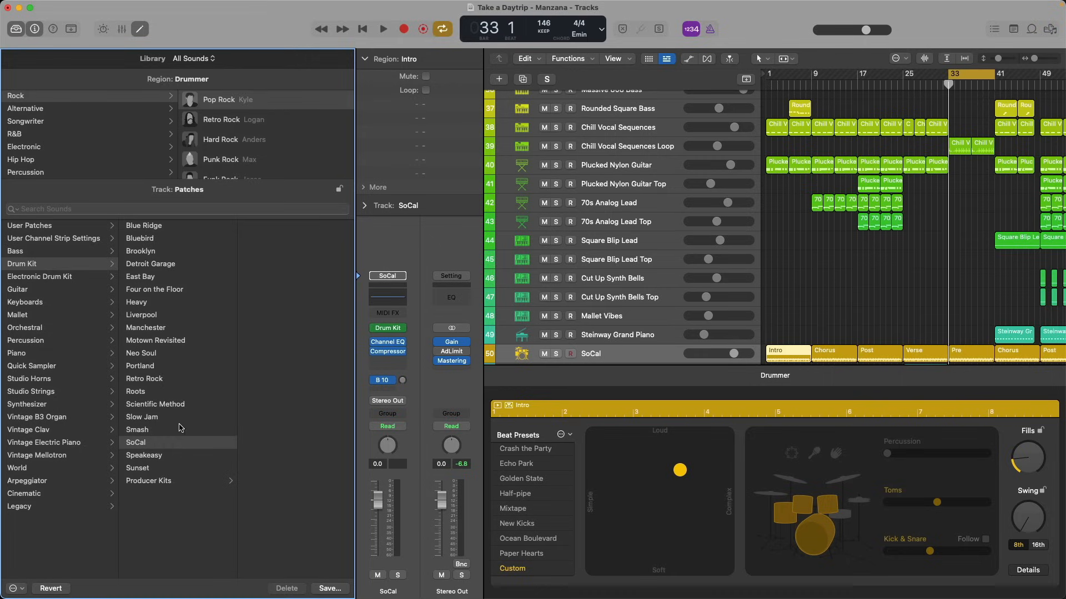
{"action": "left_click", "coordinate": [564, 435]}
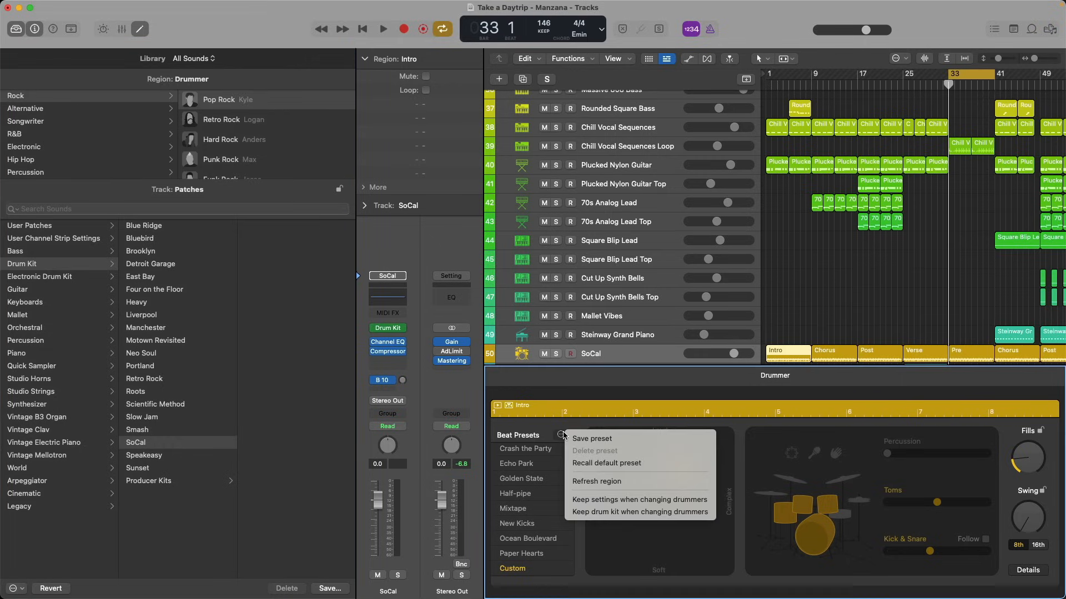
{"action": "left_click", "coordinate": [608, 512]}
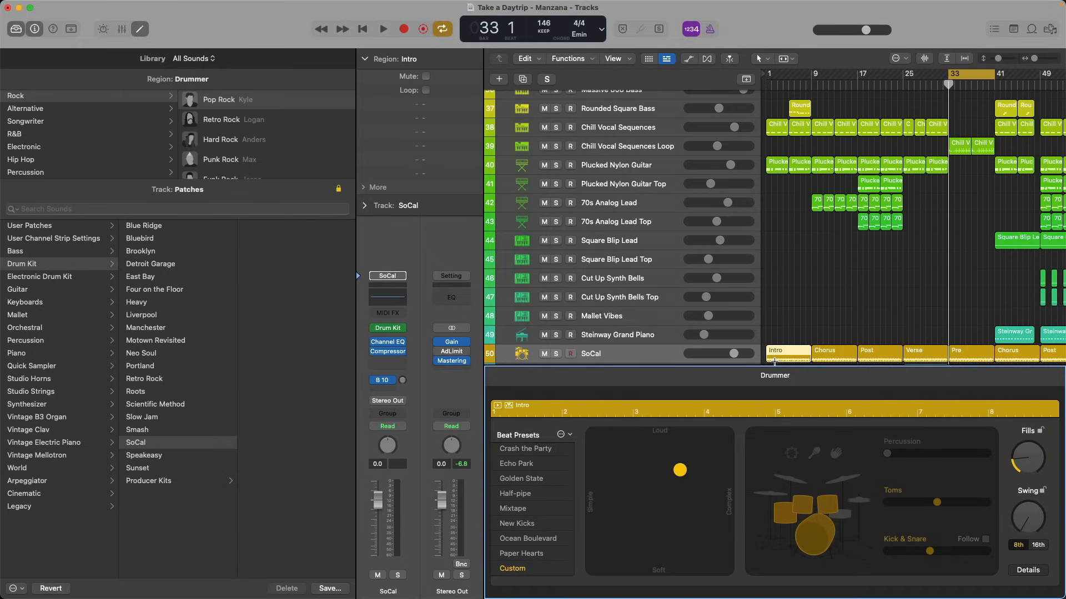
Step: Assign the Electronic drummer Tech House to the Intro region and the Latin Percussion drummer to the Post region at bar 17
{"action": "left_click", "coordinate": [172, 147]}
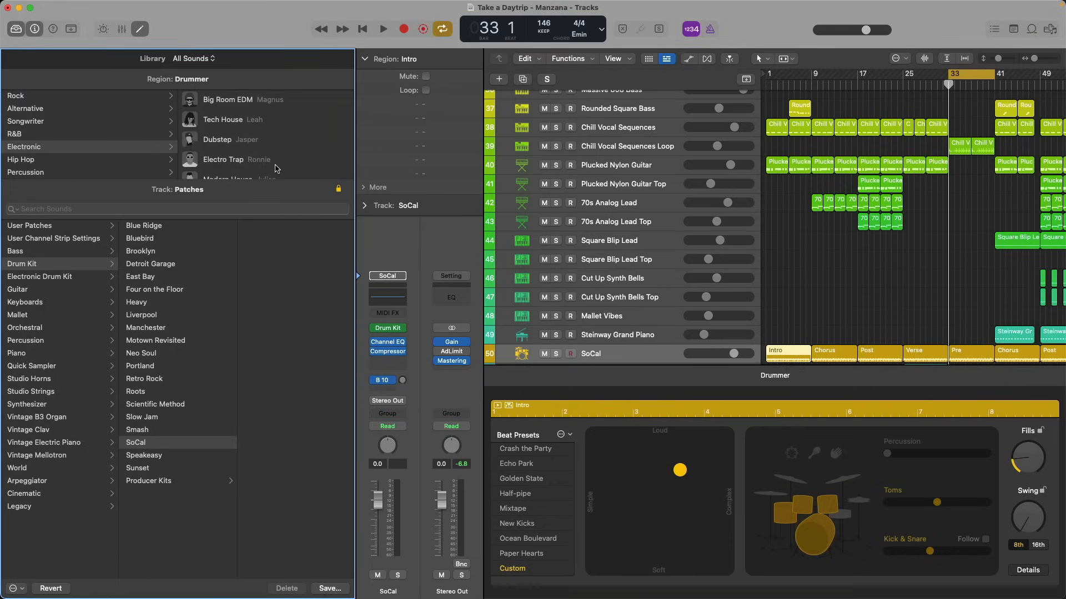
{"action": "left_click", "coordinate": [260, 125]}
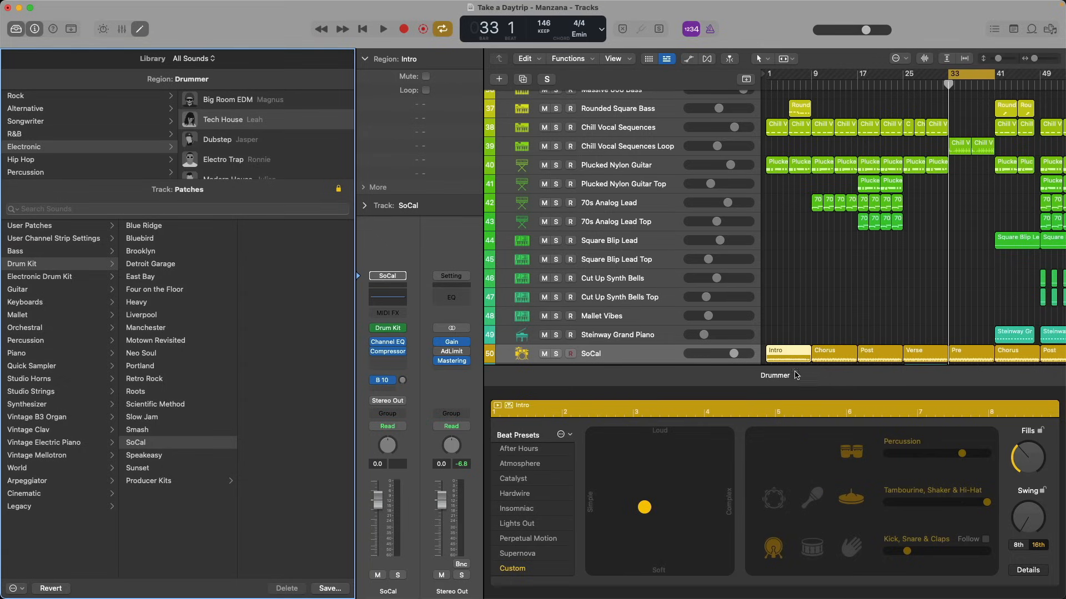
{"action": "left_click", "coordinate": [827, 353]}
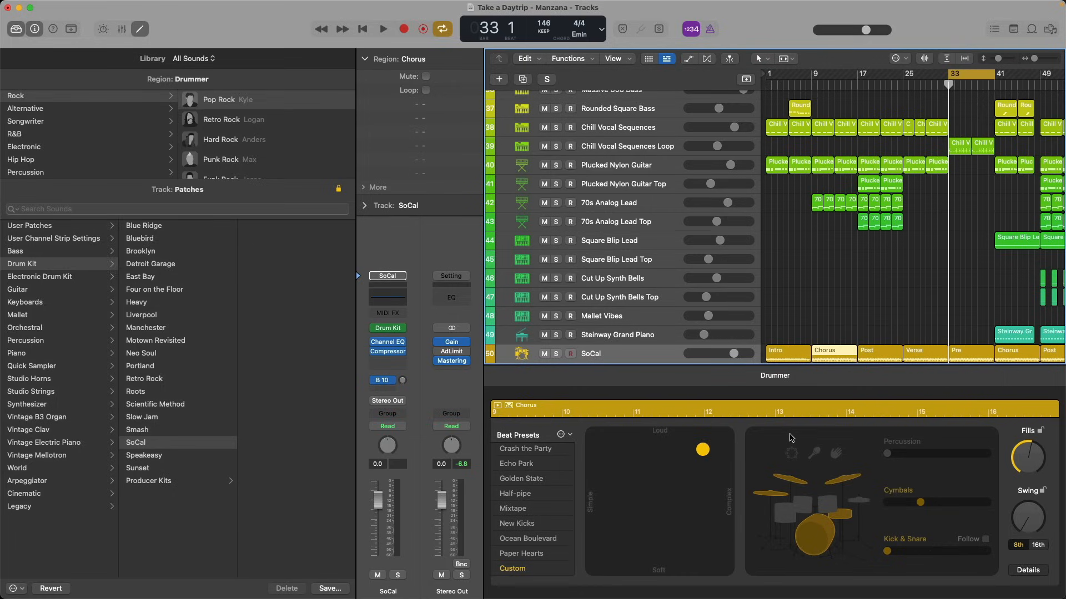
{"action": "left_click", "coordinate": [879, 352]}
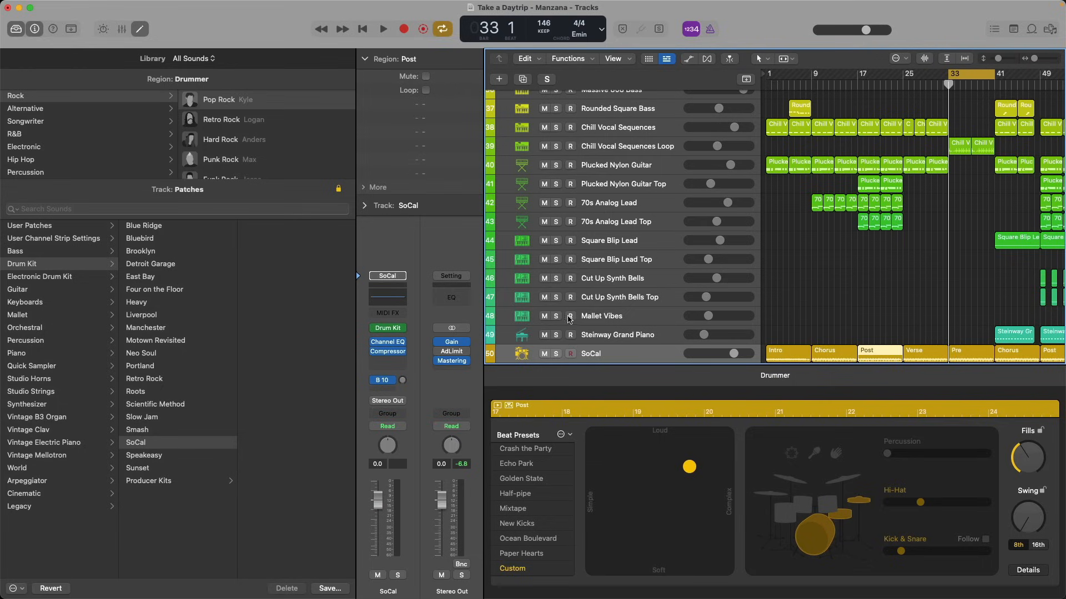
{"action": "left_click", "coordinate": [155, 178]}
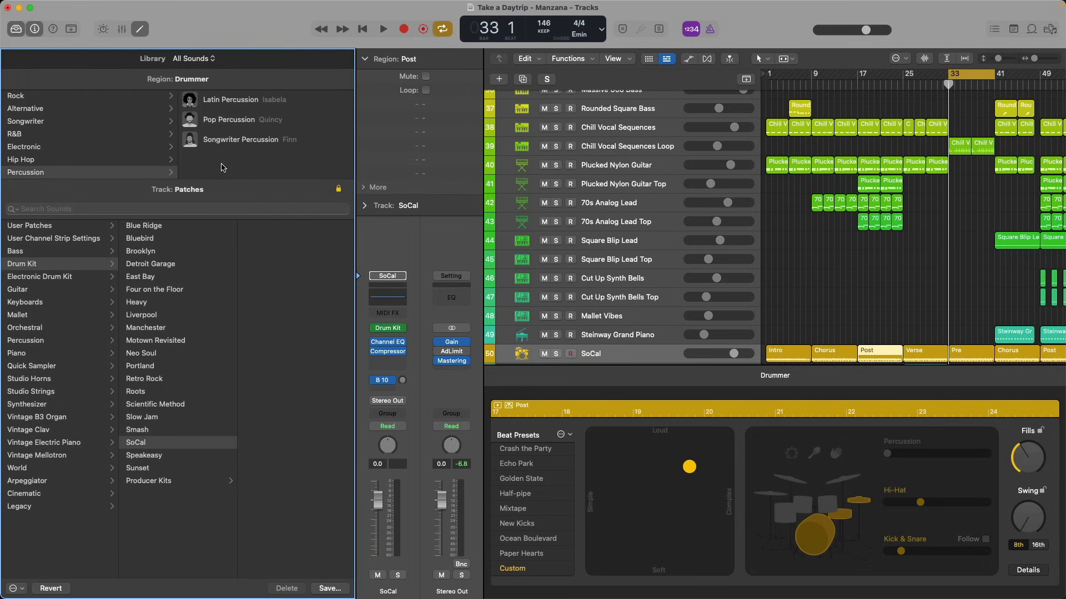
{"action": "left_click", "coordinate": [248, 102]}
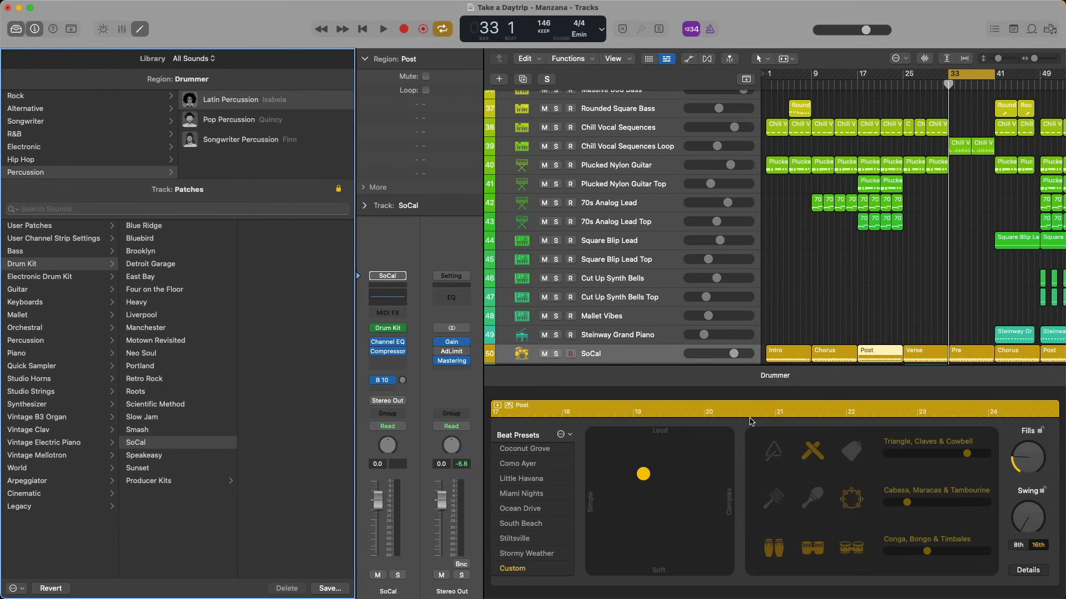
Step: Compare the drummer styles and settings of the SoCal track's Chorus, Intro and Post regions
{"action": "left_click", "coordinate": [850, 354]}
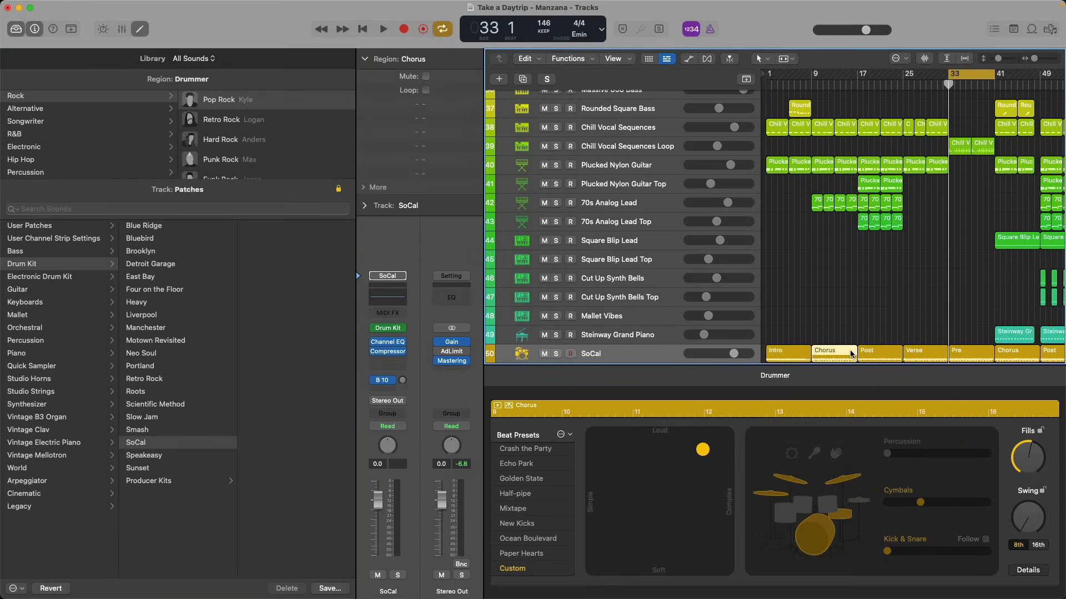
{"action": "left_click", "coordinate": [805, 353]}
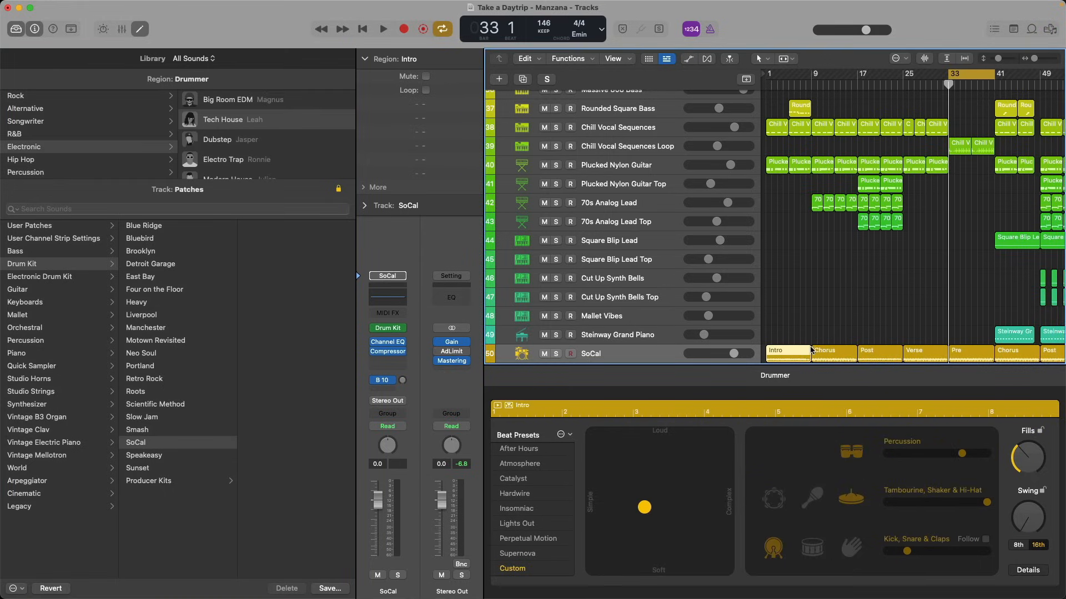
{"action": "left_click", "coordinate": [837, 352]}
{"action": "left_click", "coordinate": [878, 354]}
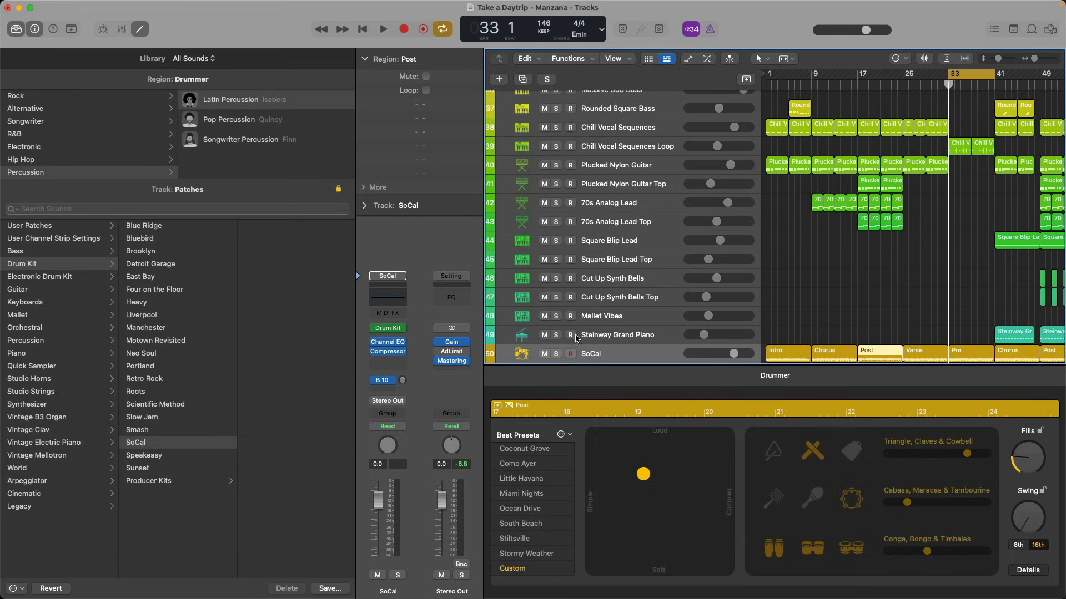
Step: Solo the SoCal track with cycling off, listen to its Intro, Chorus and Post regions from bars 1, 9 and 17, and unsolo it
{"action": "left_click", "coordinate": [556, 354]}
{"action": "key", "text": "c"}
{"action": "key", "text": "Return"}
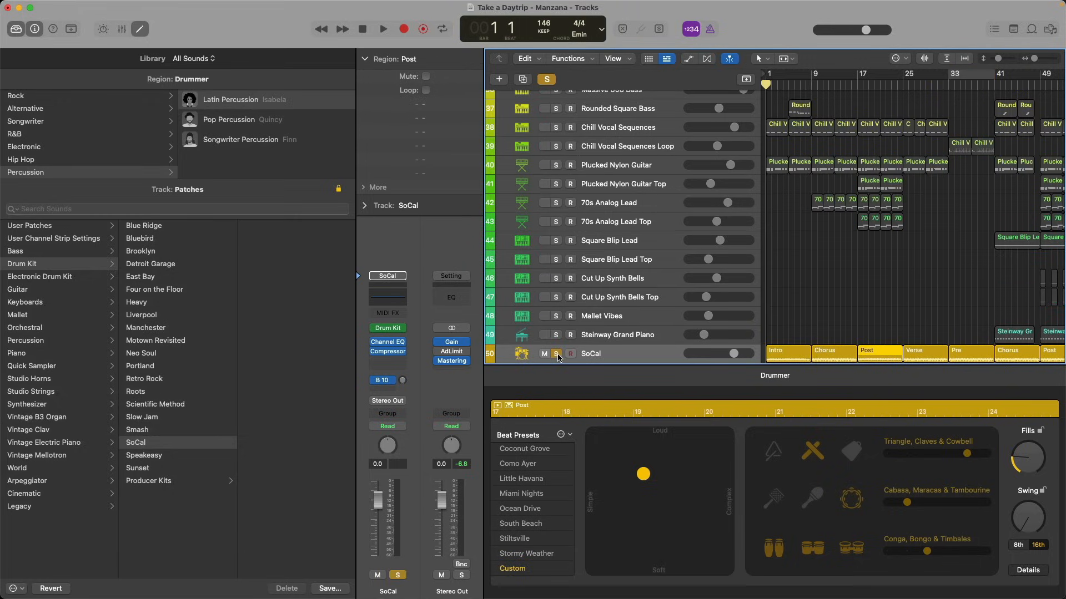
{"action": "key", "text": "space"}
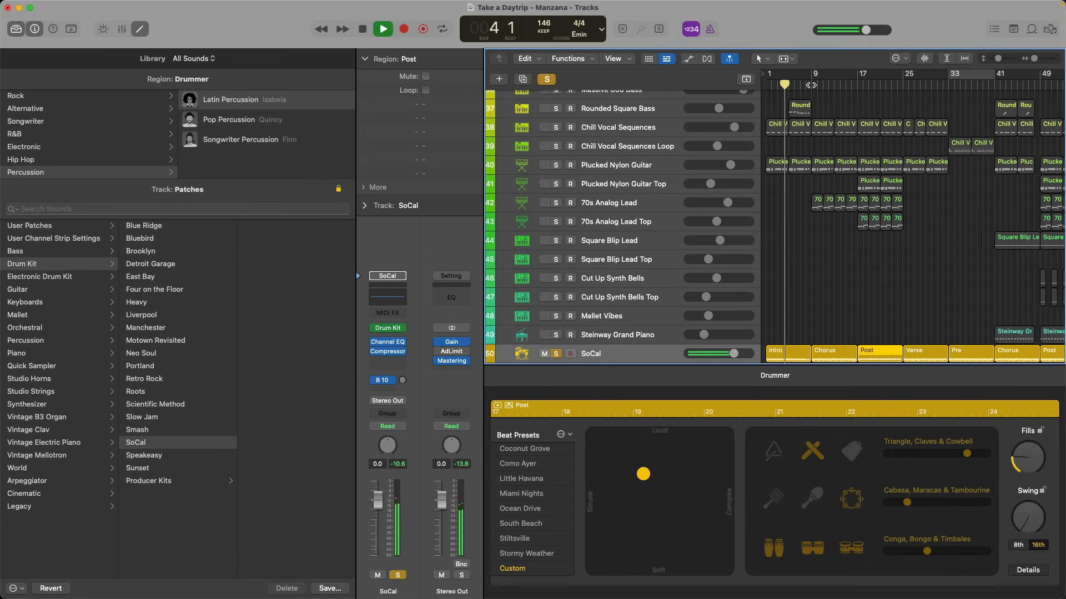
{"action": "left_click", "coordinate": [813, 85]}
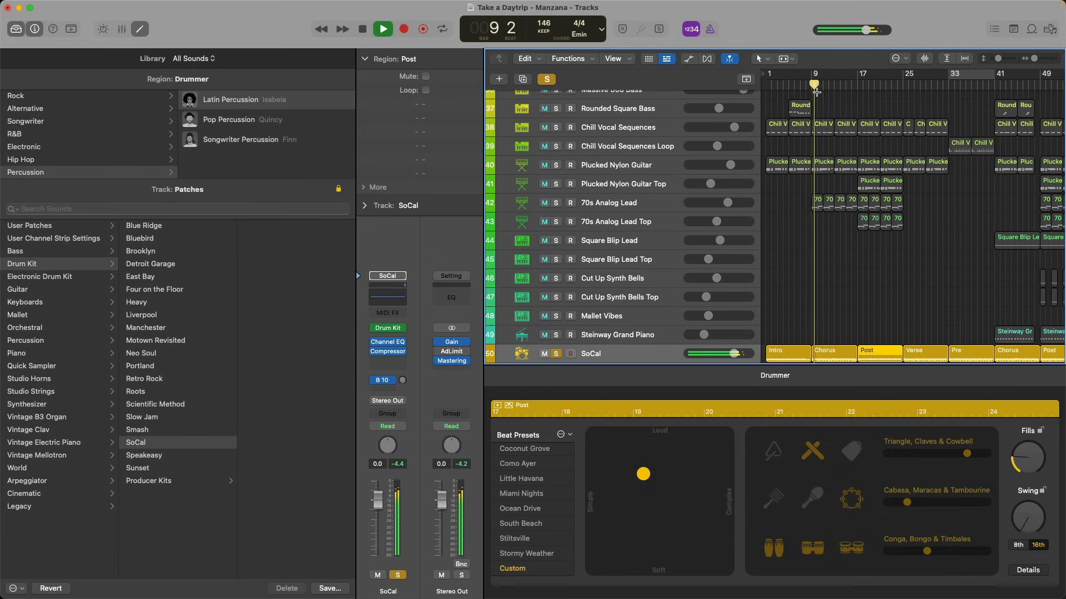
{"action": "left_click", "coordinate": [857, 84]}
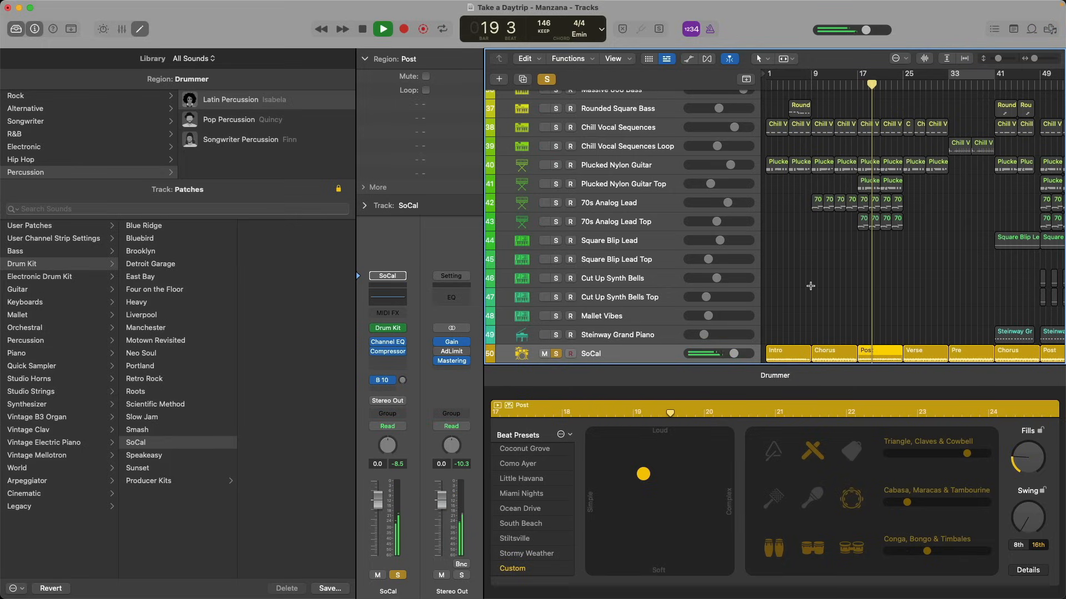
{"action": "key", "text": "space"}
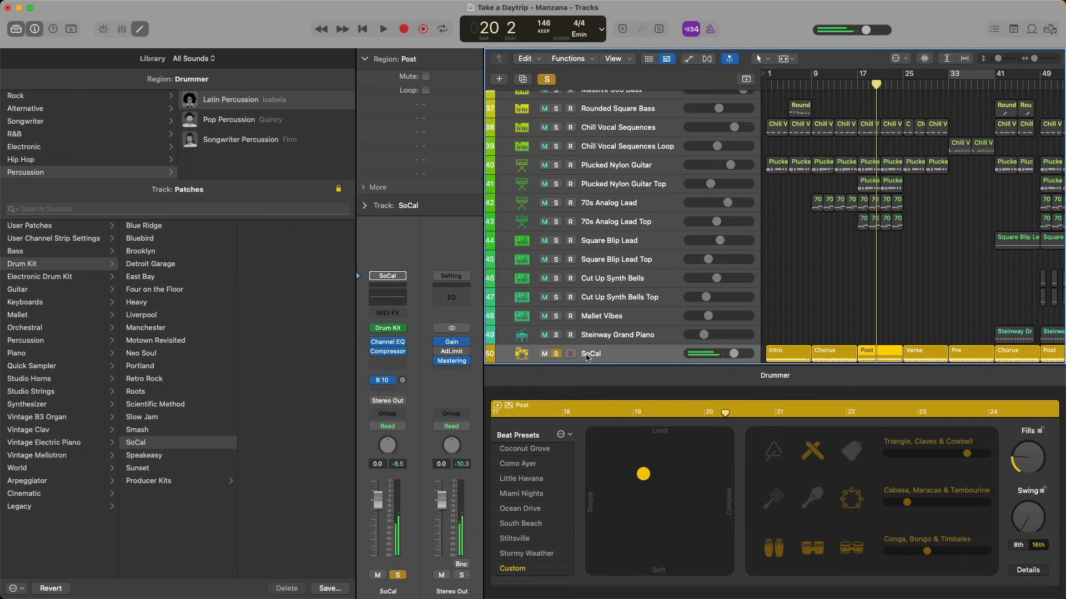
{"action": "left_click", "coordinate": [557, 354]}
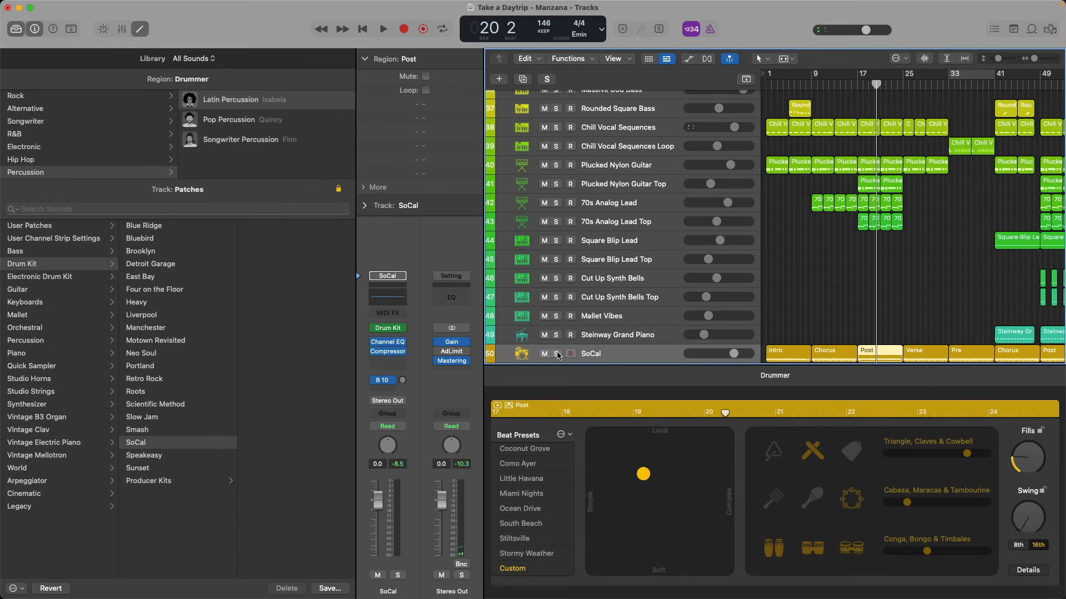
Step: Hide the Drummer editor and Library, create a Drummer region on the Steinway Grand Piano track at bar 21, and solo that track
{"action": "key", "text": "e"}
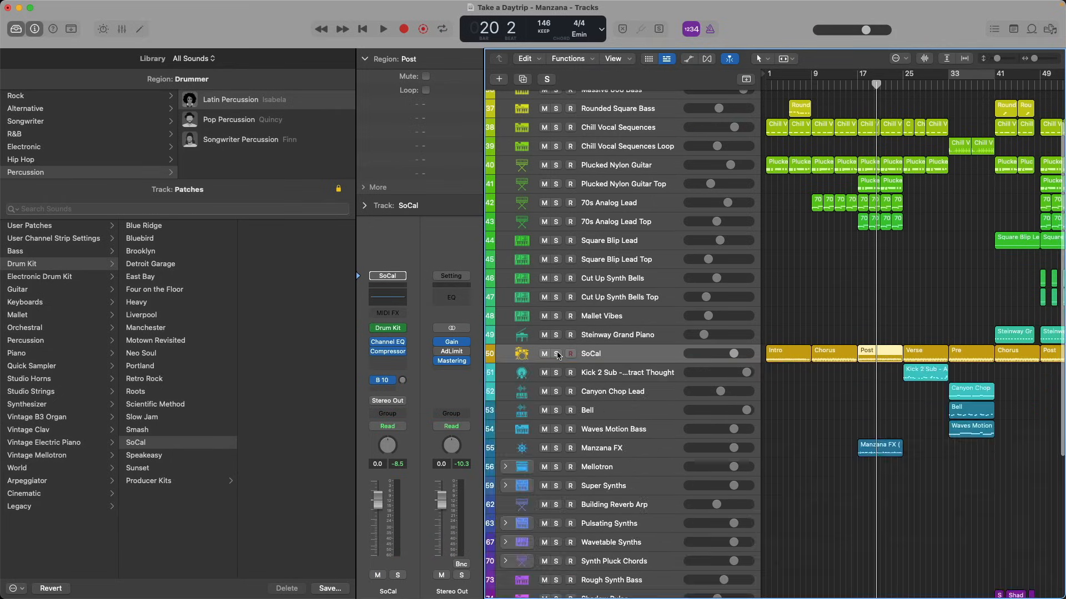
{"action": "key", "text": "y"}
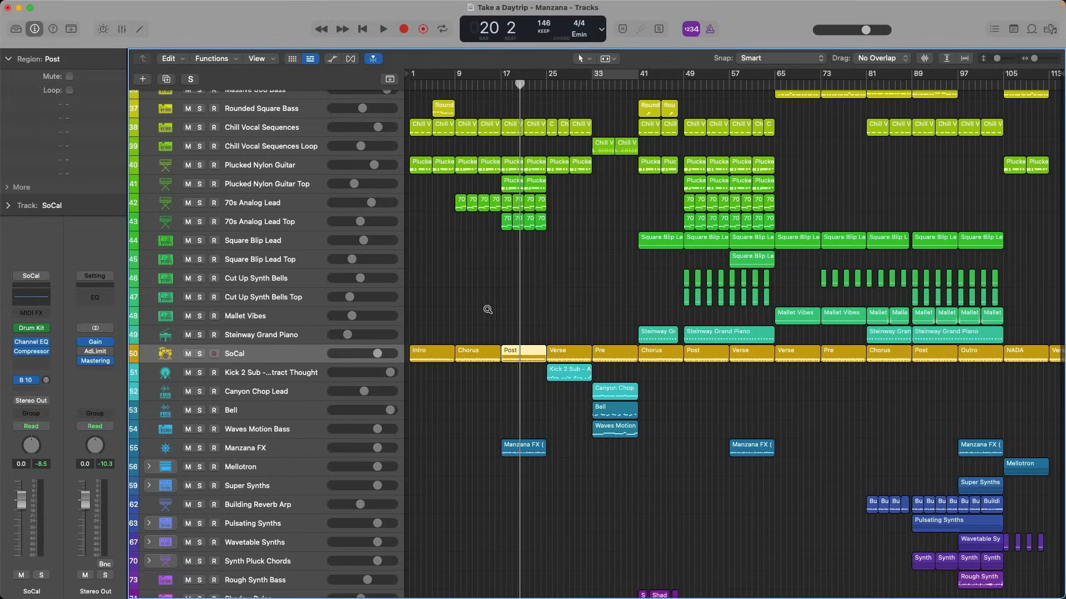
{"action": "left_click_drag", "start_coordinate": [487, 310], "coordinate": [741, 388]}
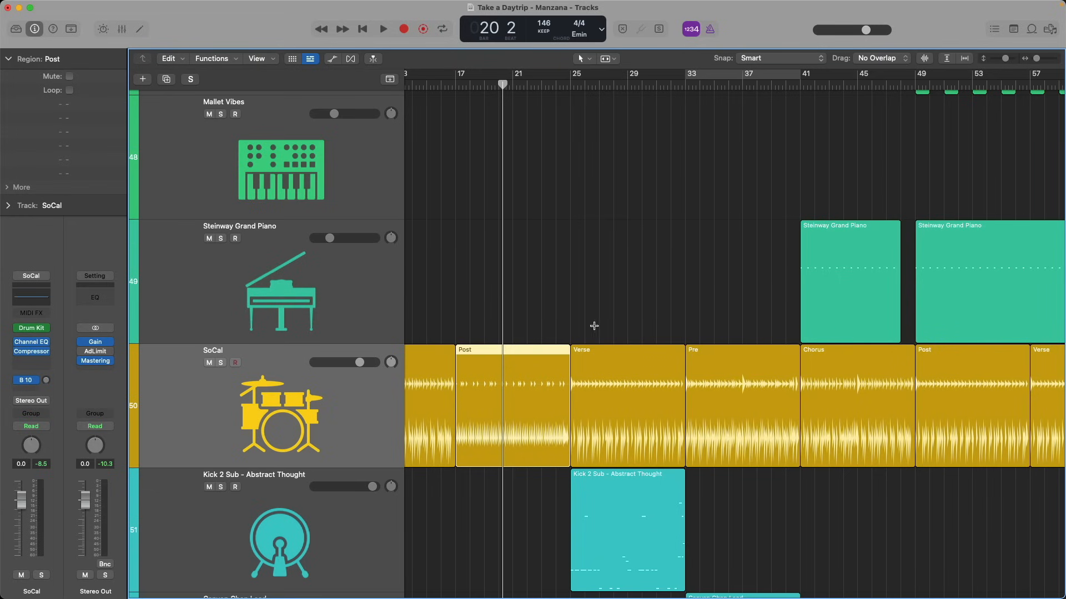
{"action": "right_click", "coordinate": [525, 235]}
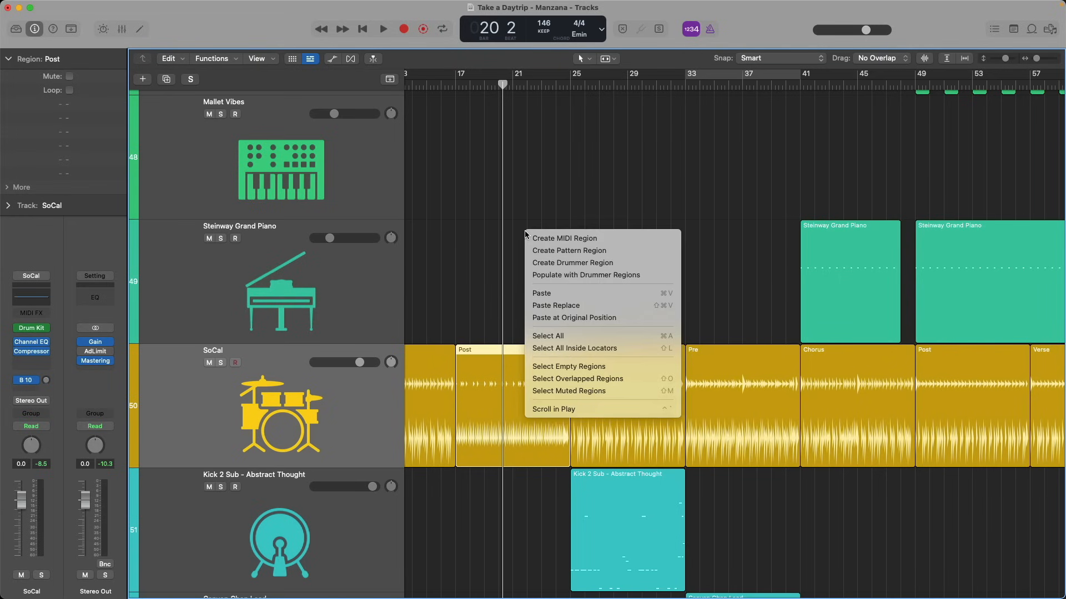
{"action": "left_click", "coordinate": [613, 263]}
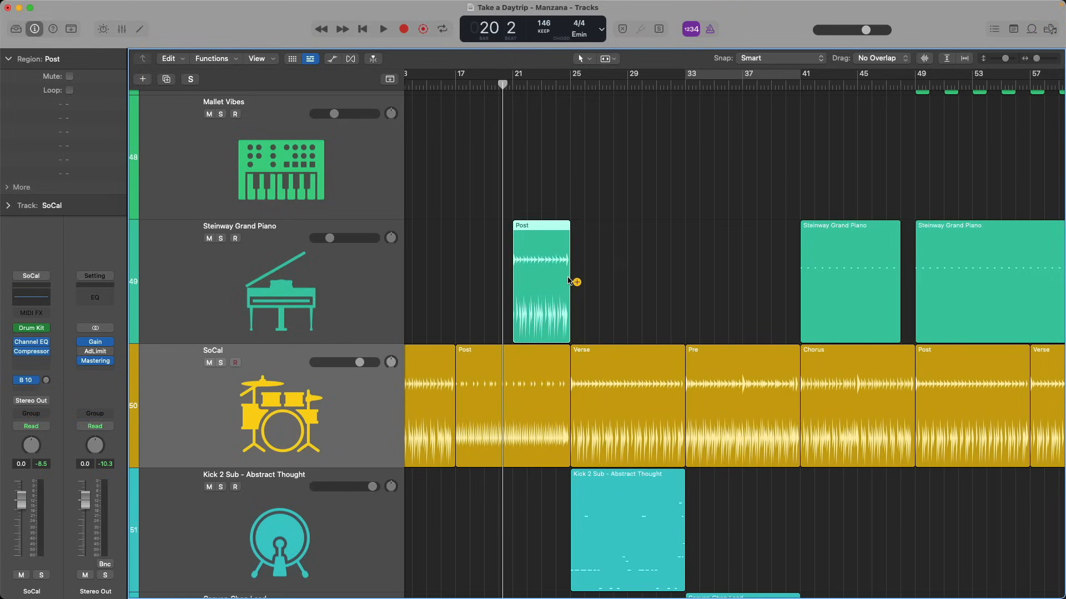
{"action": "left_click", "coordinate": [221, 238]}
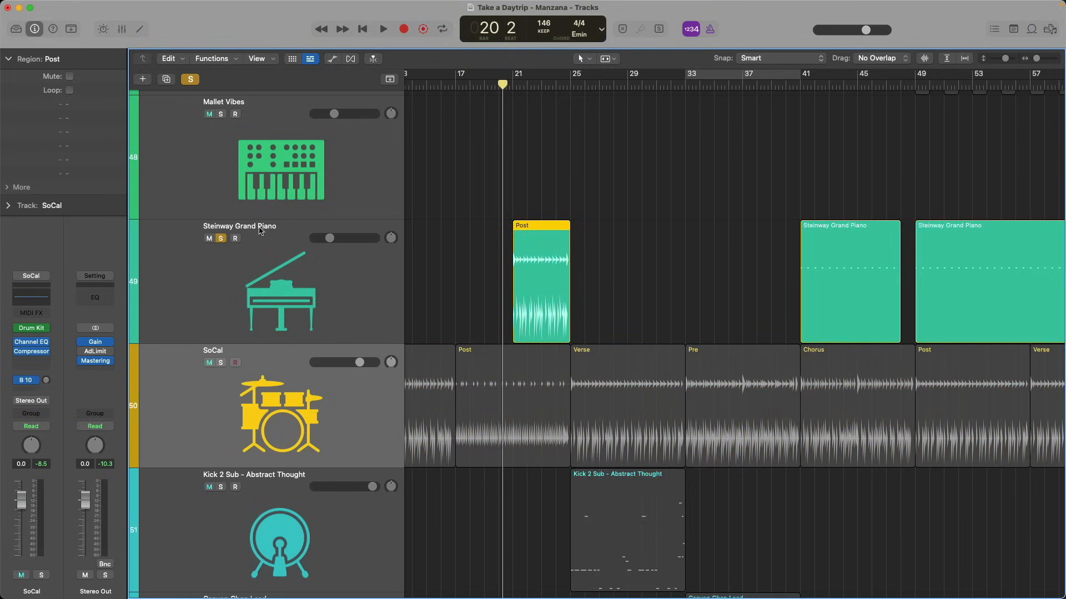
Step: Listen to the soloed Steinway Grand Piano track's Post Drummer region from bar 21 and stop playback
{"action": "left_click", "coordinate": [510, 85]}
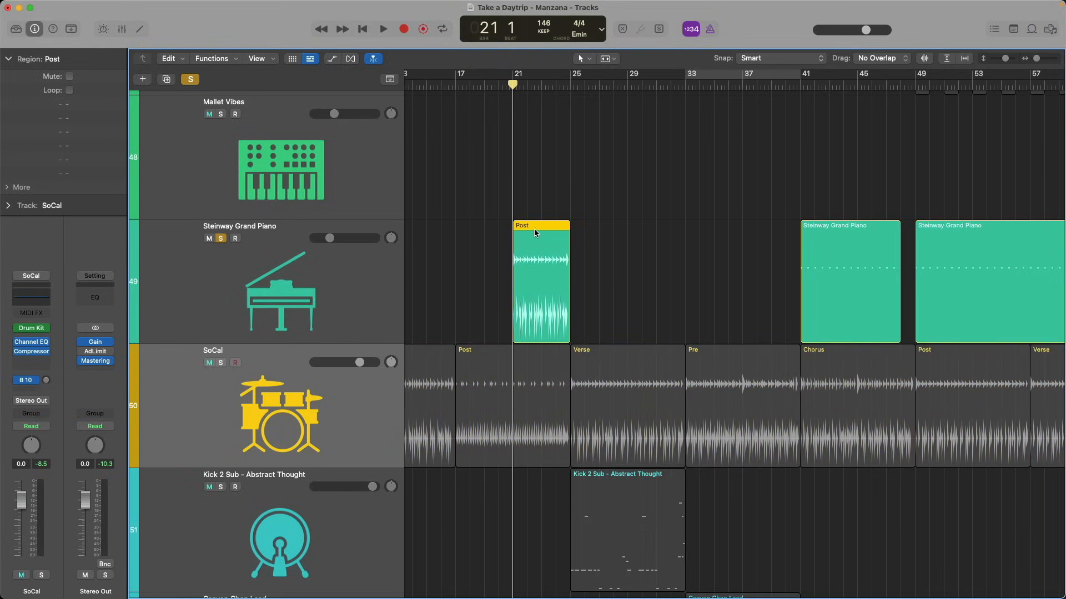
{"action": "key", "text": "space"}
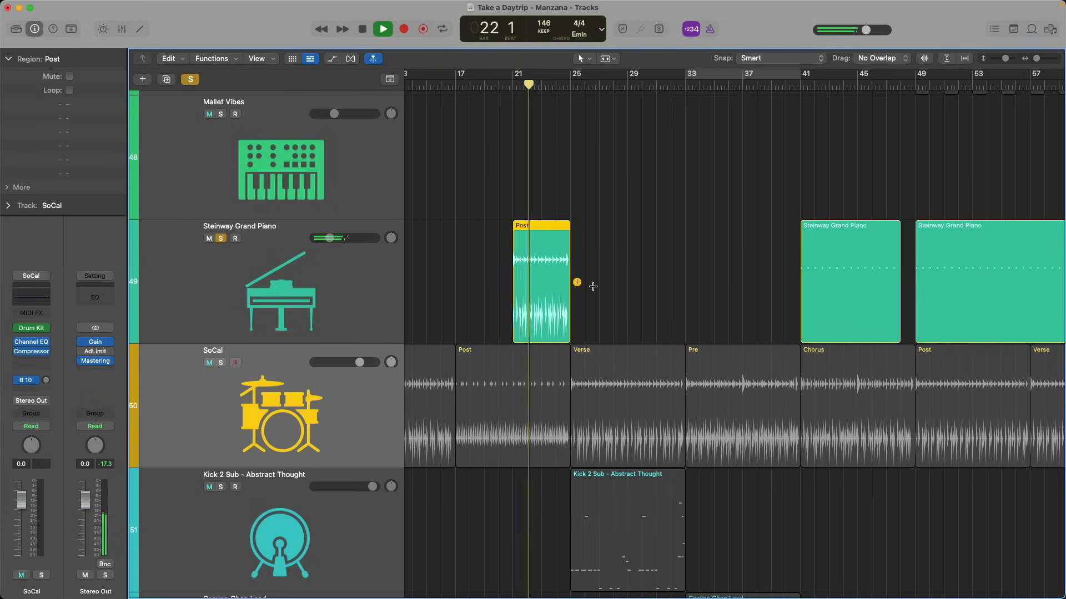
{"action": "key", "text": "space"}
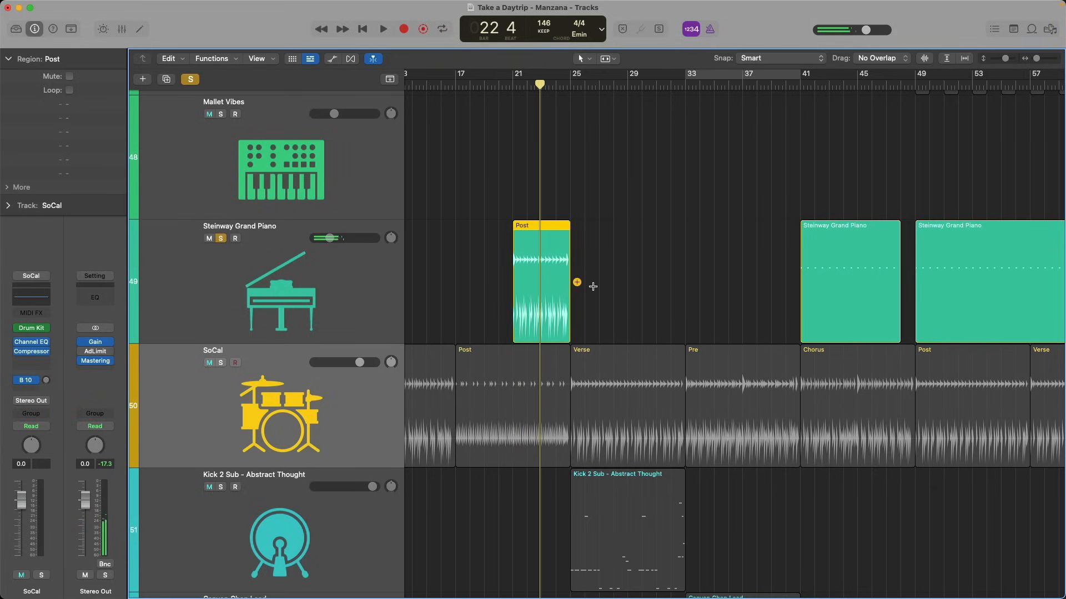
Step: Populate the Kick 2 Sub - Abstract Thought track with Drummer regions and clear the project's track solo
{"action": "key", "text": "super+Left"}
{"action": "key", "text": "super+Left"}
{"action": "key", "text": "super+Left"}
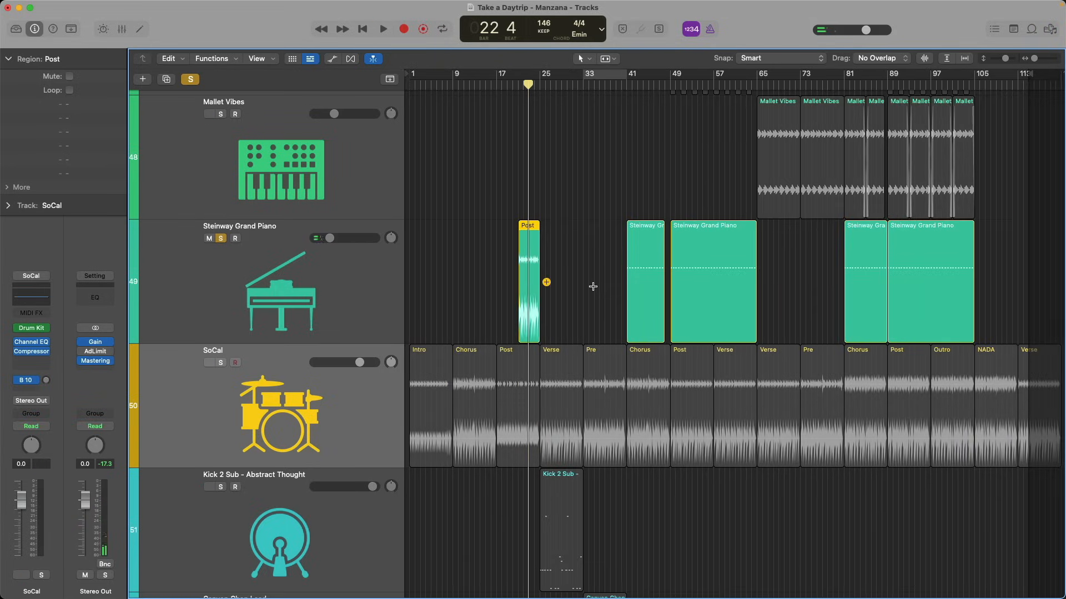
{"action": "scroll", "coordinate": [596, 292], "scroll_direction": "down", "scroll_amount": 5}
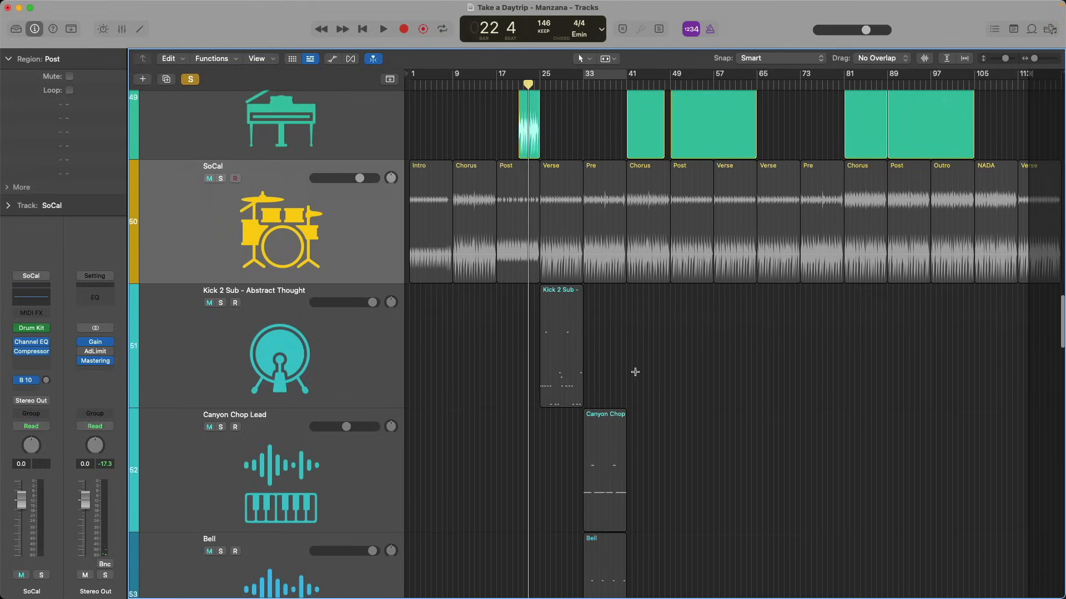
{"action": "right_click", "coordinate": [591, 311]}
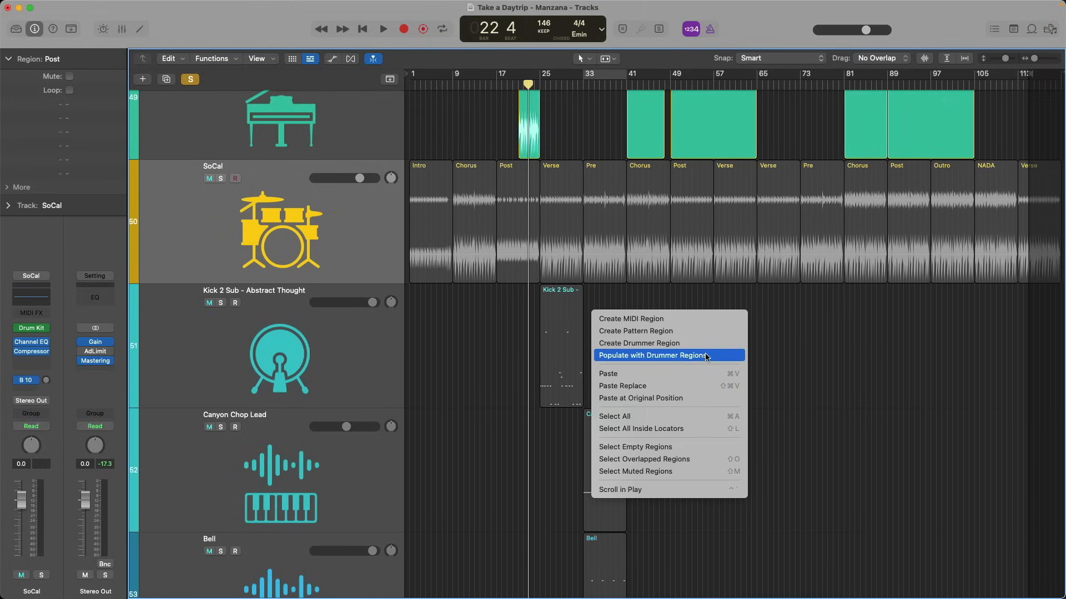
{"action": "left_click", "coordinate": [723, 358]}
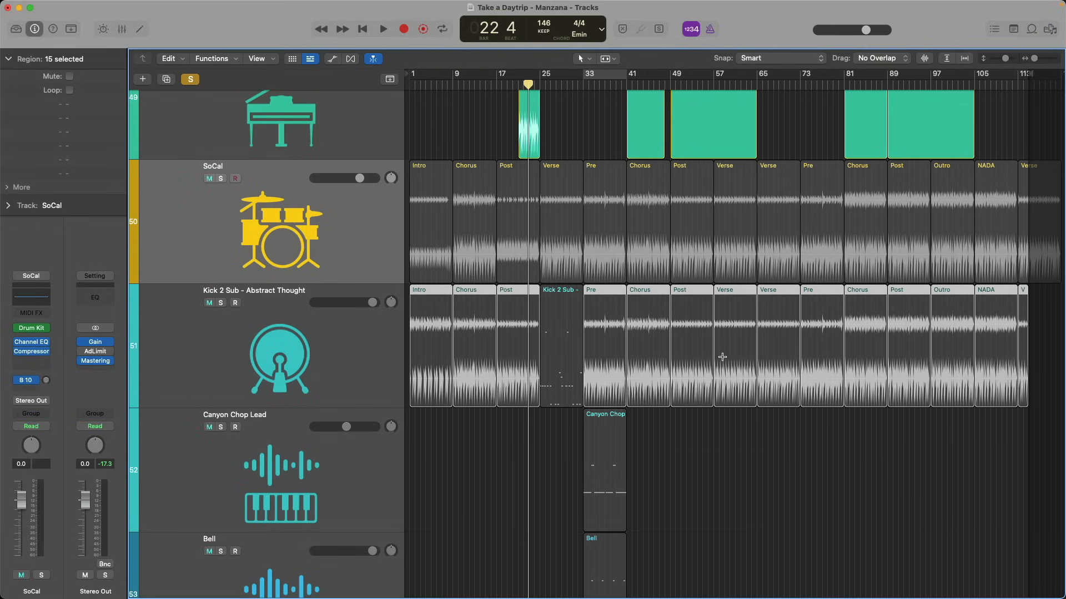
{"action": "left_click", "coordinate": [191, 79]}
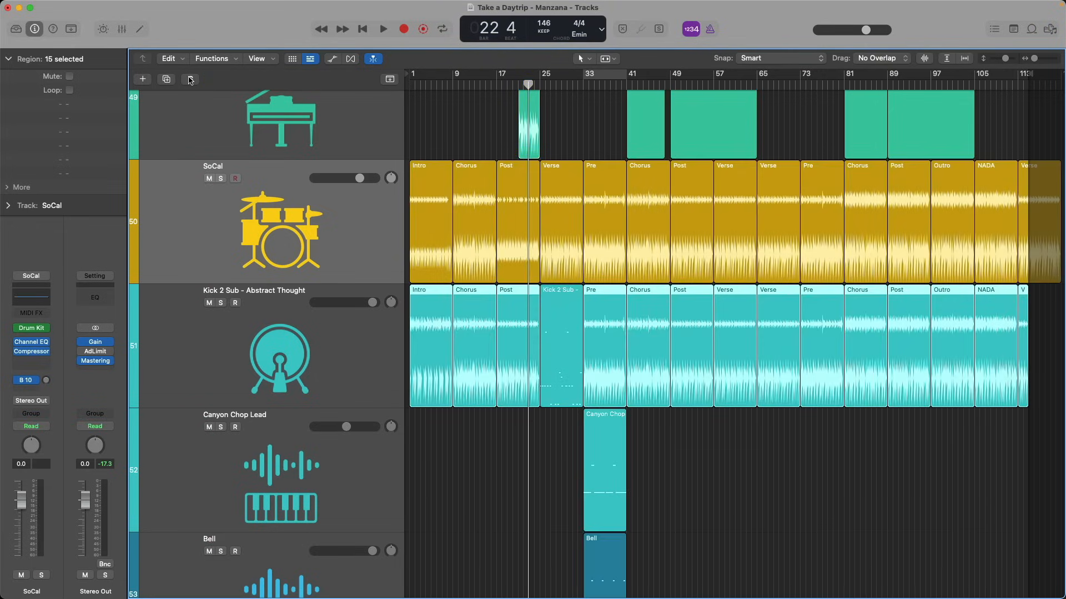
Step: Insert the Pitch Correction effect after the Compressor on the SoCal track, view its settings, and close the open plug-in windows
{"action": "left_click", "coordinate": [31, 361]}
{"action": "mouse_move", "coordinate": [38, 363]}
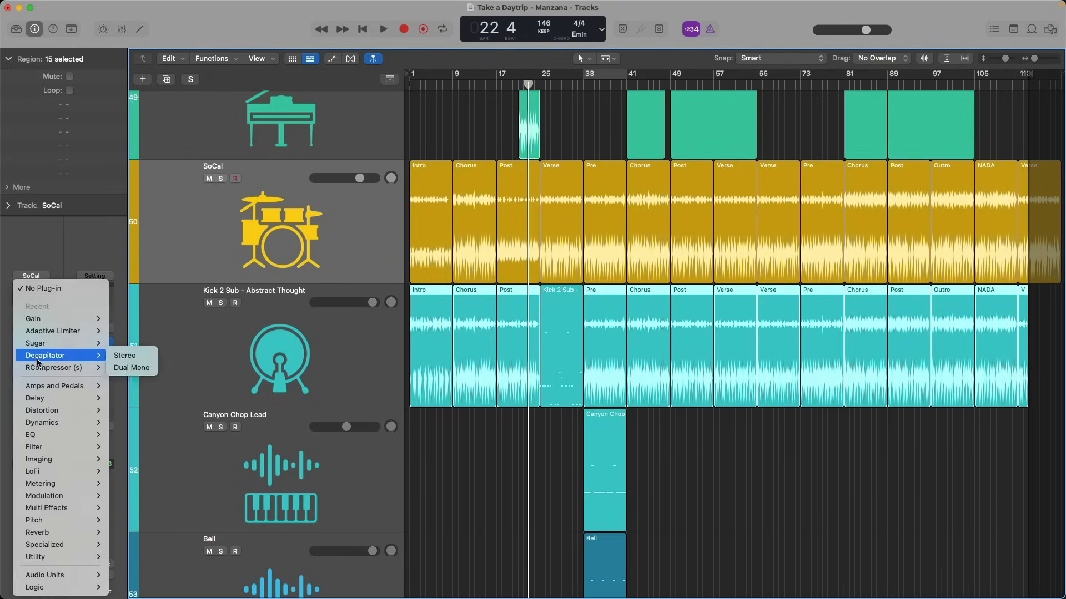
{"action": "mouse_move", "coordinate": [56, 520]}
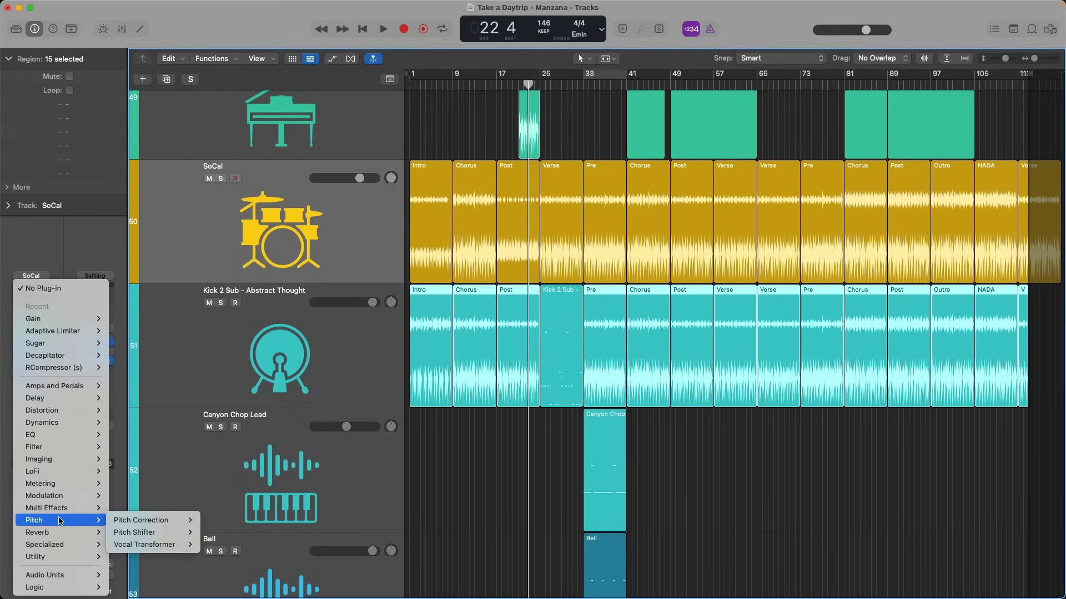
{"action": "left_click", "coordinate": [117, 521]}
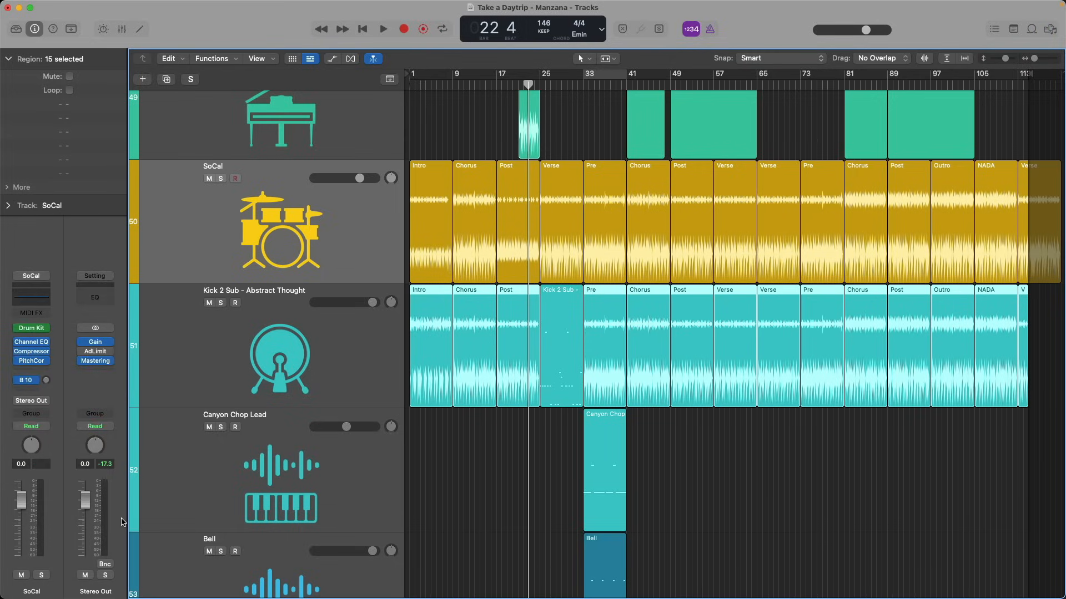
{"action": "left_click", "coordinate": [32, 361]}
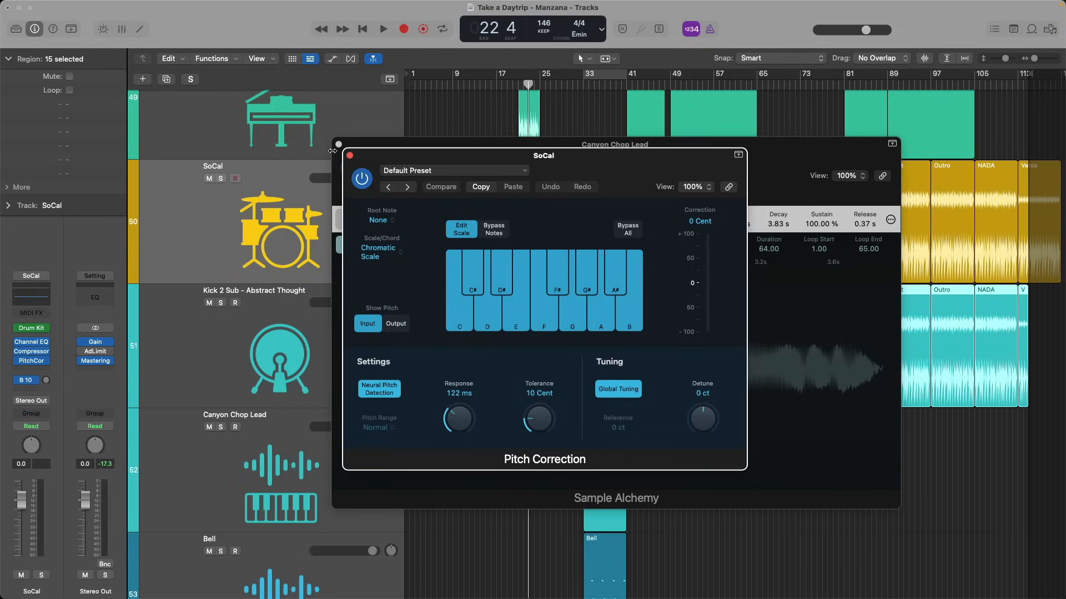
{"action": "left_click", "coordinate": [339, 146]}
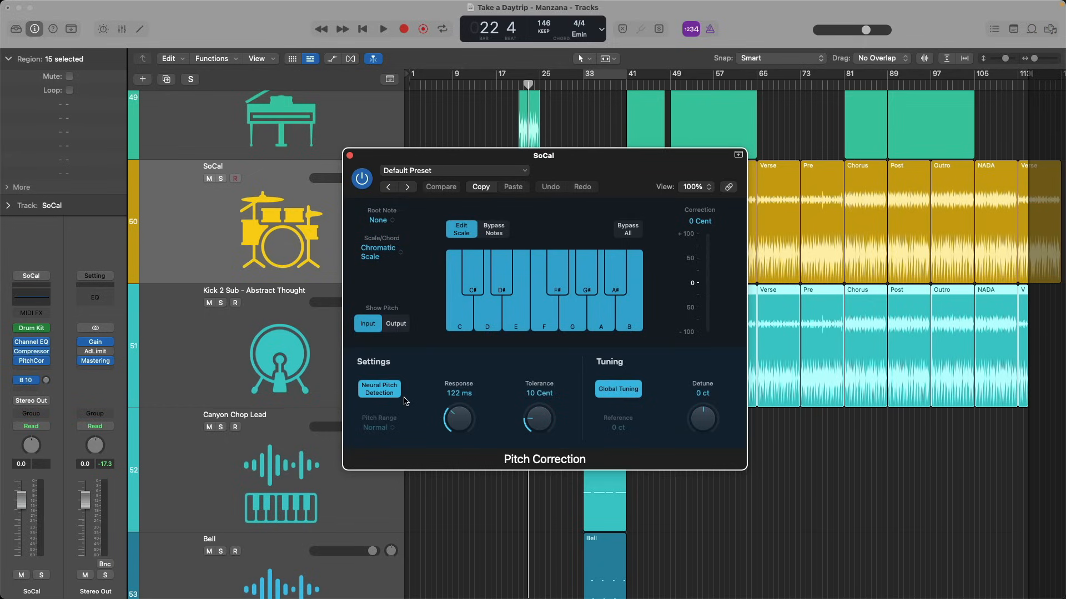
{"action": "key", "text": "super+w"}
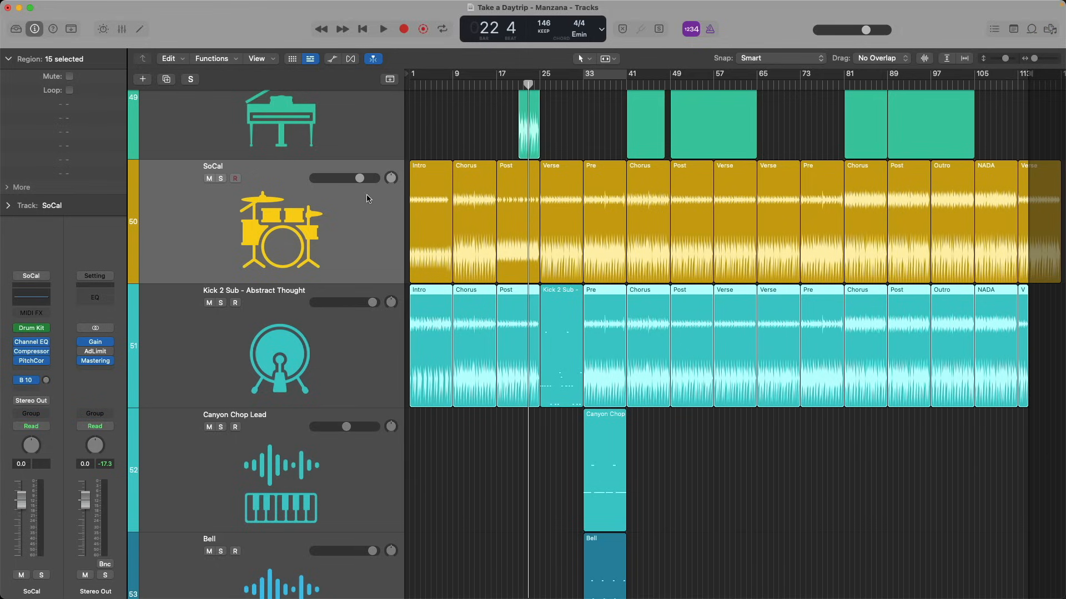
Step: Check the available bit depth options for audio recording in the Recording settings and close the settings
{"action": "mouse_move", "coordinate": [131, 3]}
{"action": "left_click", "coordinate": [60, 5]}
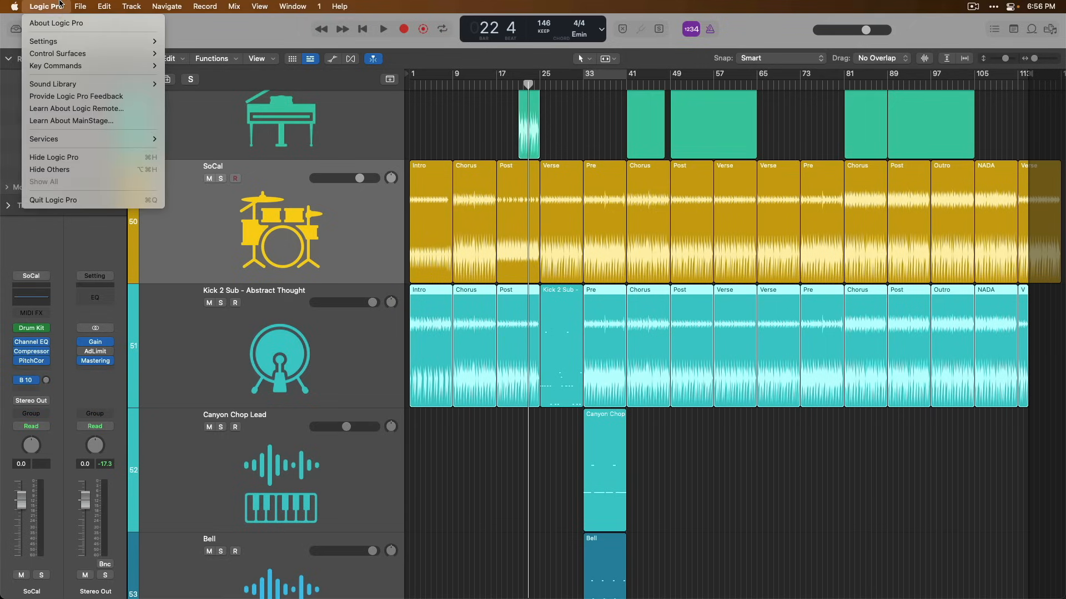
{"action": "mouse_move", "coordinate": [59, 43]}
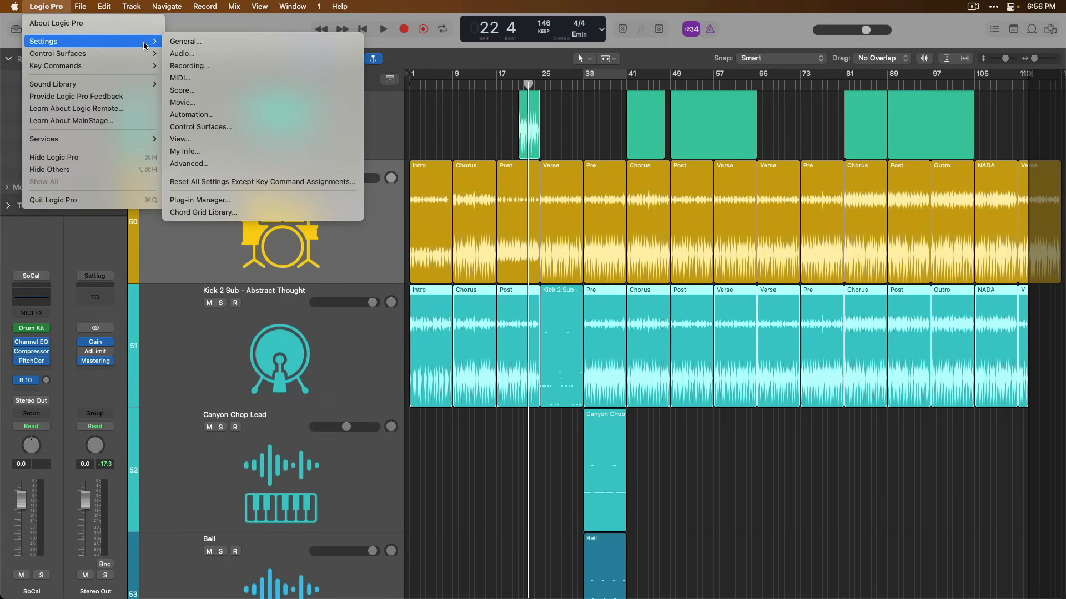
{"action": "left_click", "coordinate": [187, 66]}
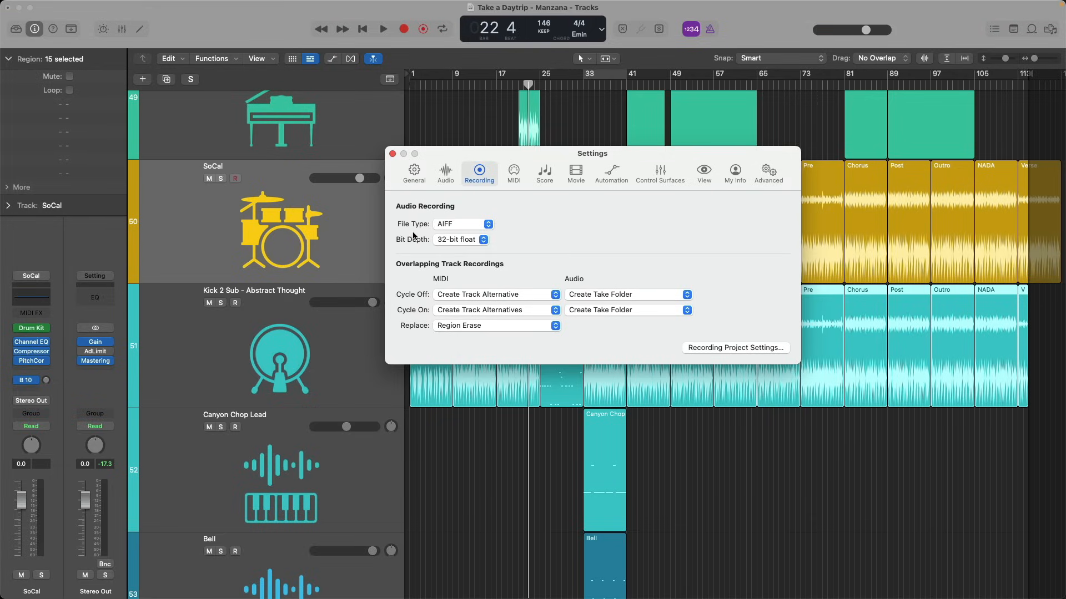
{"action": "left_click", "coordinate": [474, 240]}
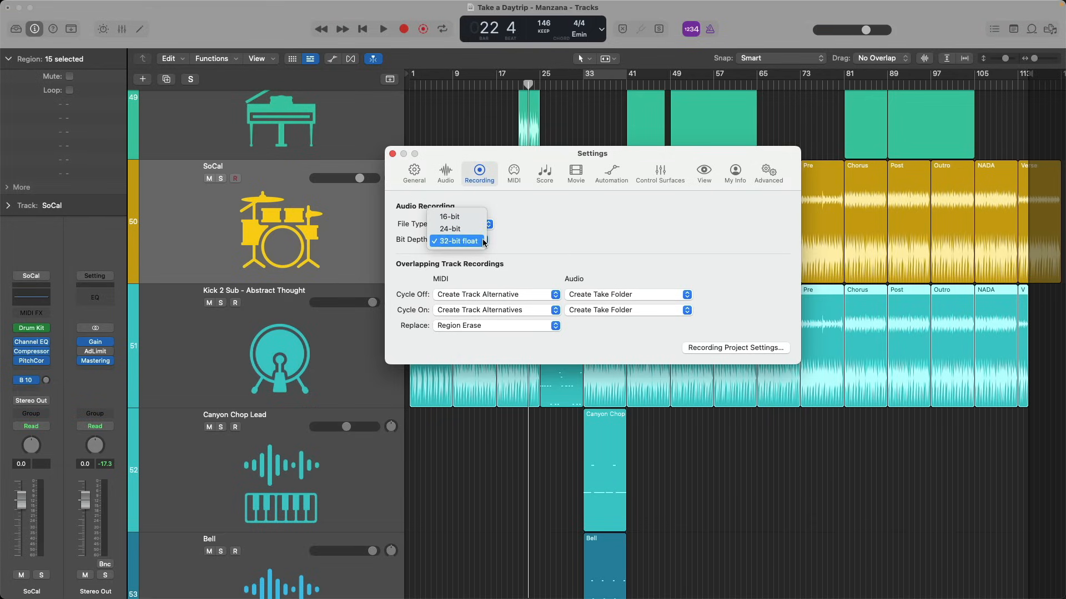
{"action": "left_click", "coordinate": [512, 239]}
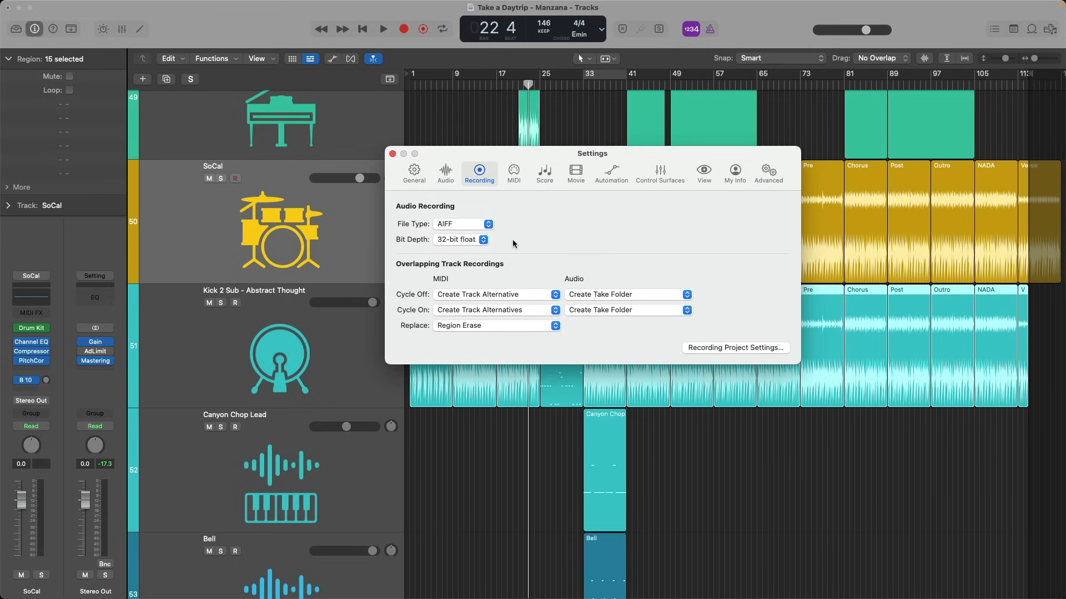
{"action": "key", "text": "super+w"}
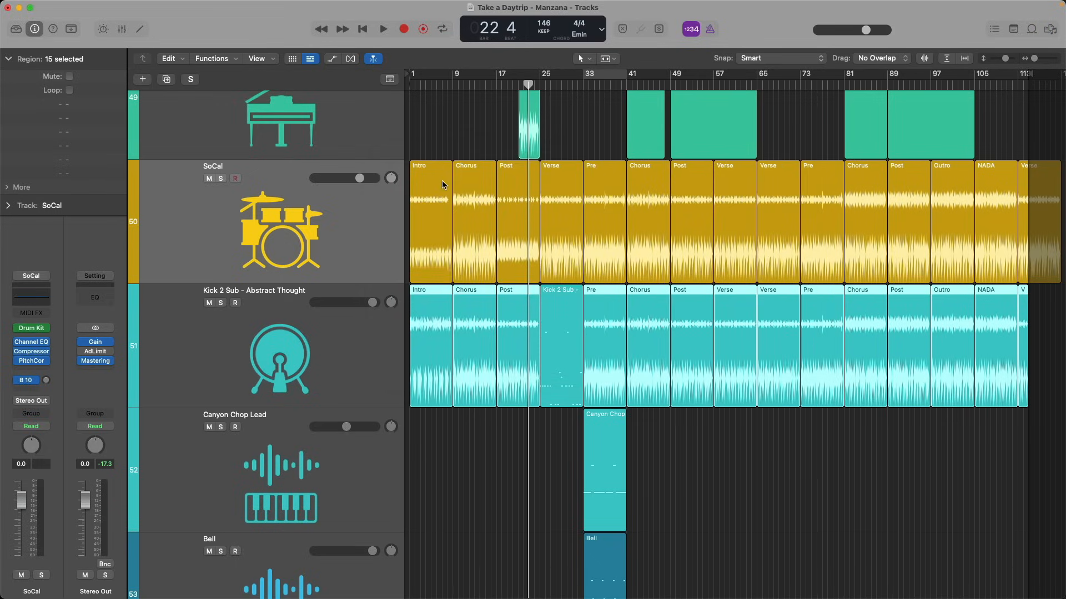
Step: Show the Library for the Kick 2 Sub - Abstract Thought track and filter its sounds to the Hybrid Textures sound pack
{"action": "key", "text": "y"}
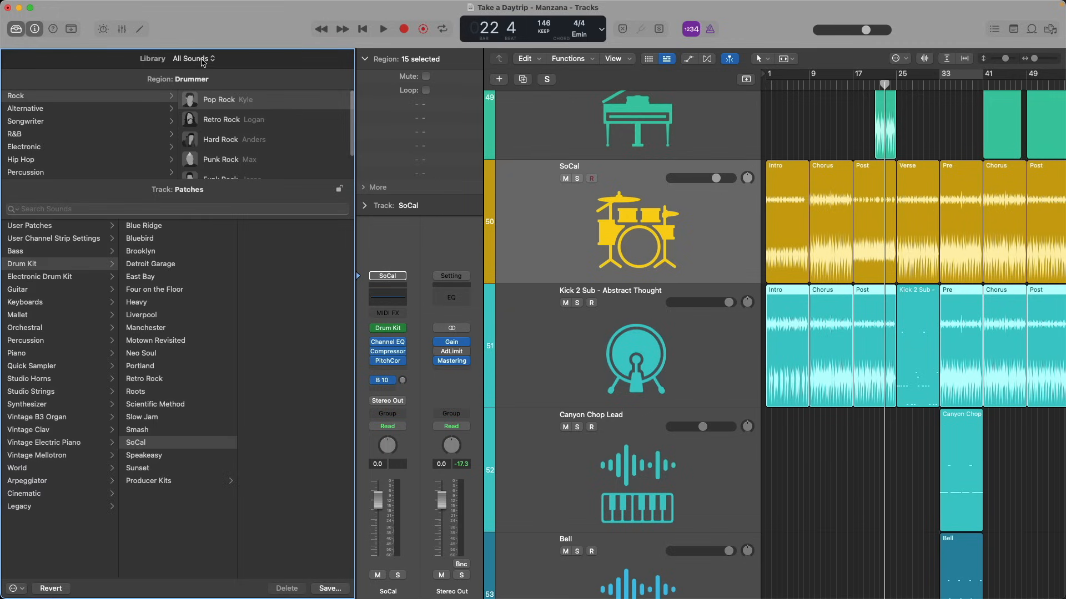
{"action": "left_click", "coordinate": [550, 323]}
{"action": "scroll", "coordinate": [550, 322], "scroll_direction": "up", "scroll_amount": 3}
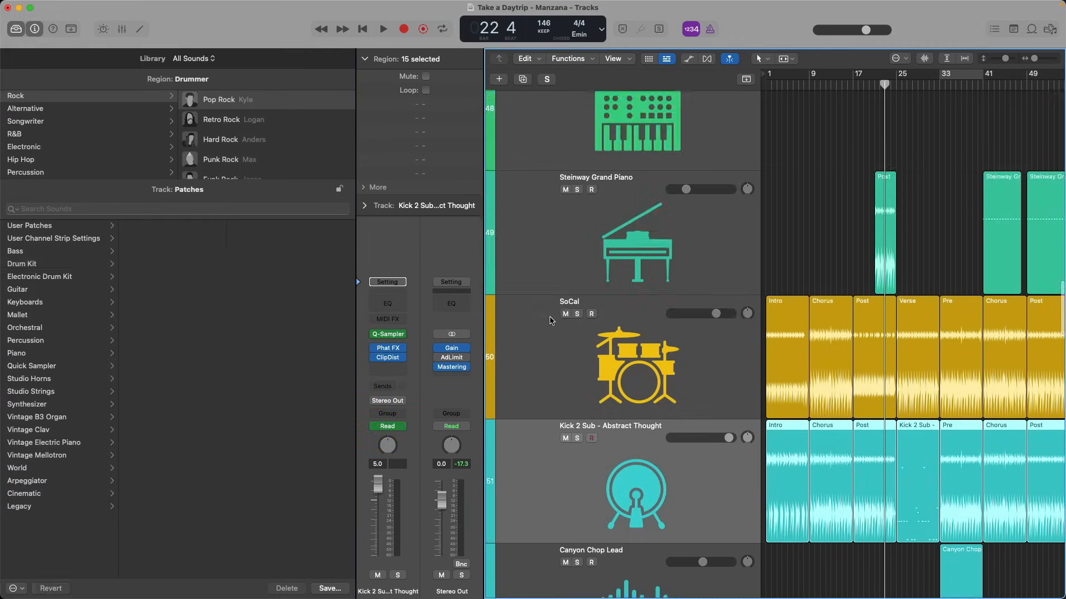
{"action": "left_click", "coordinate": [206, 59]}
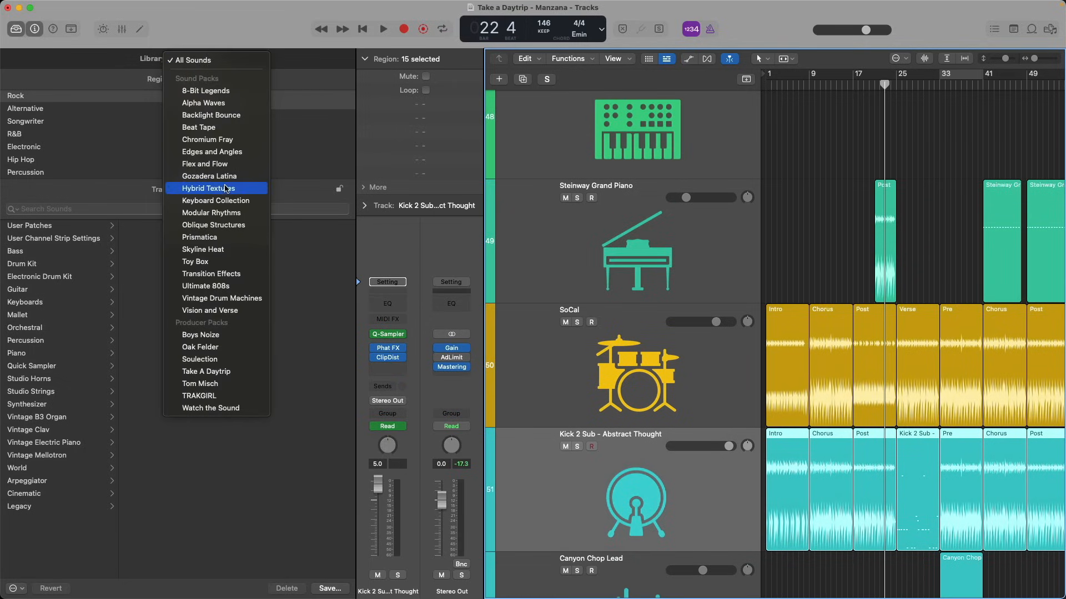
{"action": "left_click", "coordinate": [246, 190]}
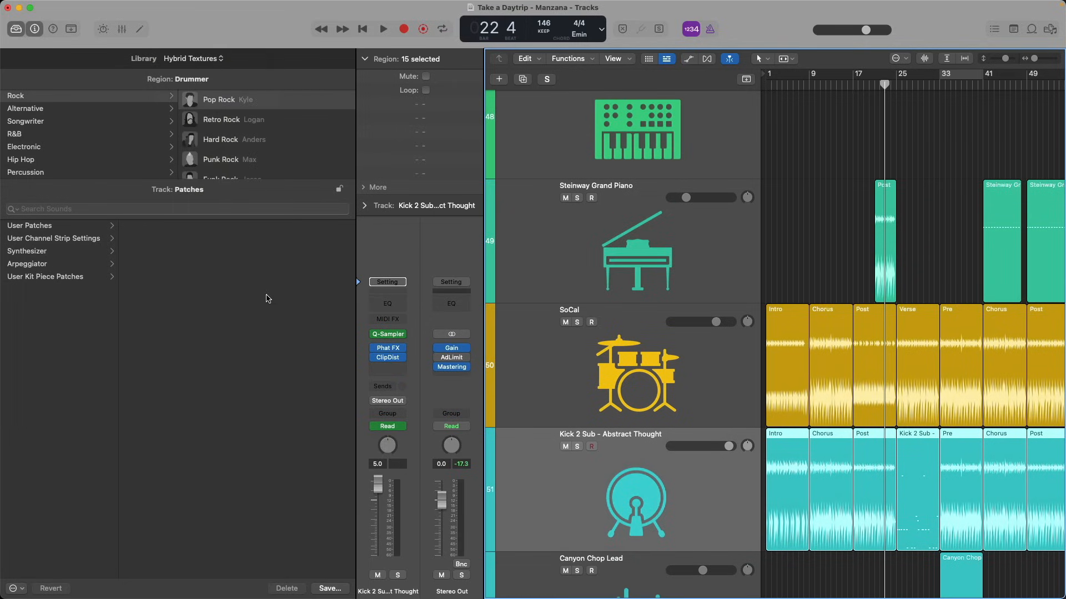
Step: Browse the pack's Synthesizer categories, load the Bell patch Pensive Meditation Bell on the track, and open its Sample Alchemy instrument
{"action": "left_click", "coordinate": [96, 253]}
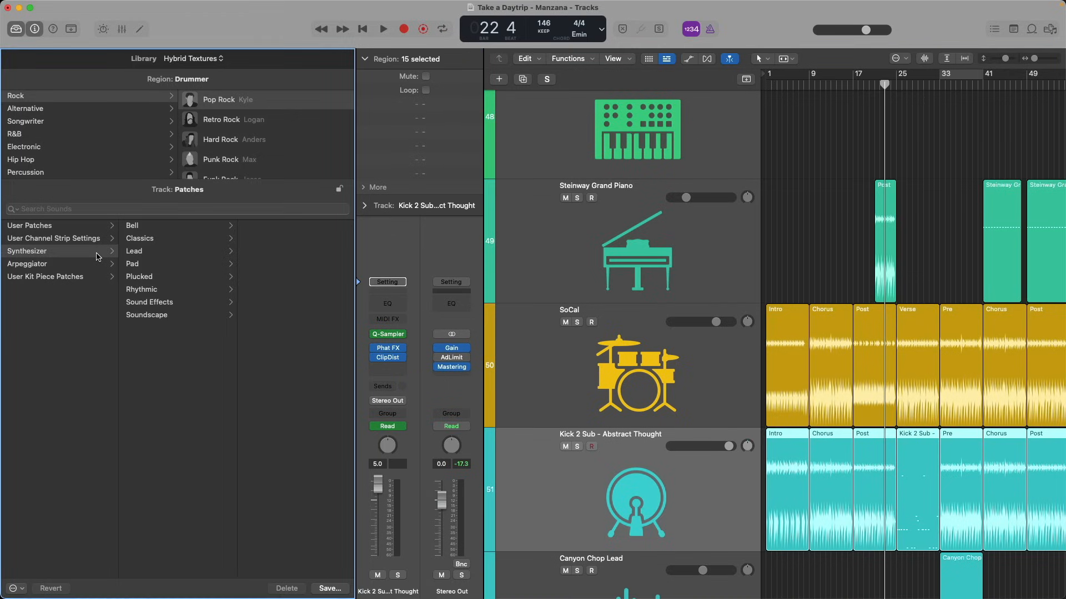
{"action": "left_click", "coordinate": [153, 226]}
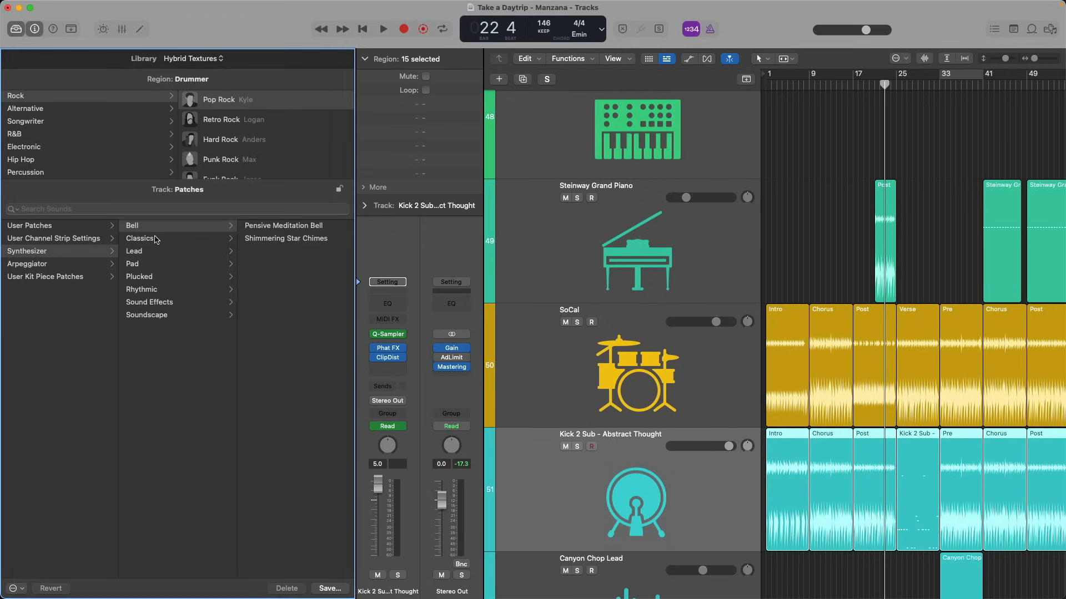
{"action": "left_click", "coordinate": [156, 238]}
{"action": "left_click", "coordinate": [156, 252]}
{"action": "left_click", "coordinate": [159, 238]}
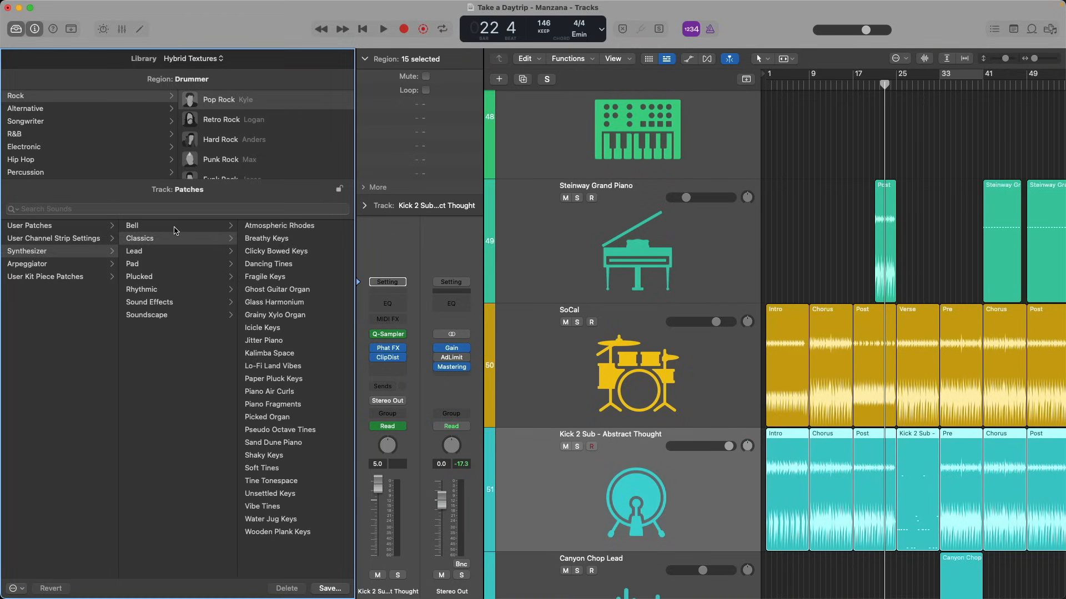
{"action": "left_click", "coordinate": [161, 226]}
{"action": "left_click", "coordinate": [294, 226]}
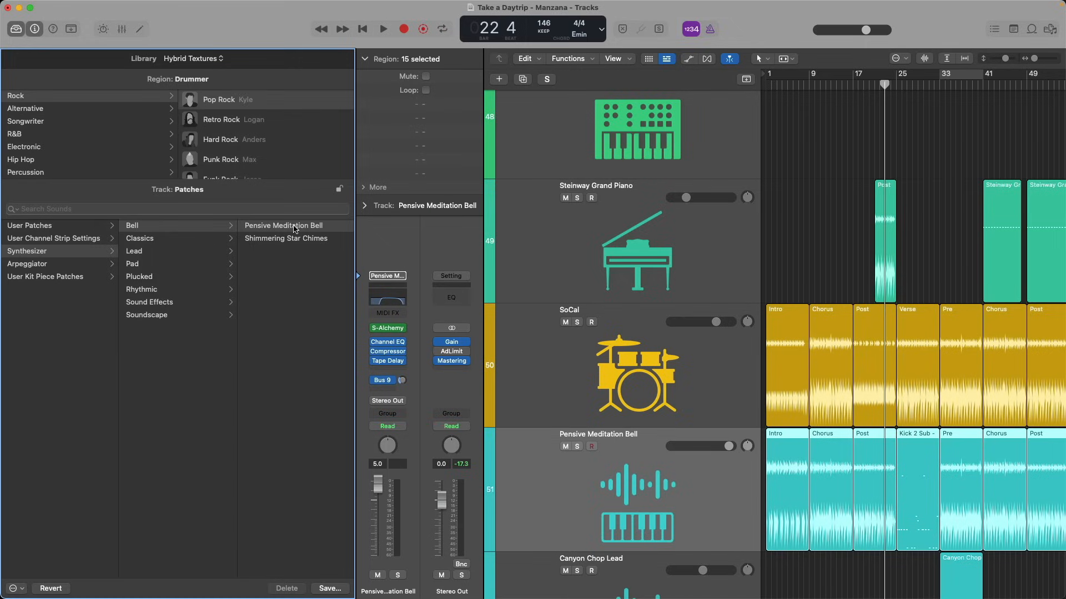
{"action": "left_click", "coordinate": [382, 327]}
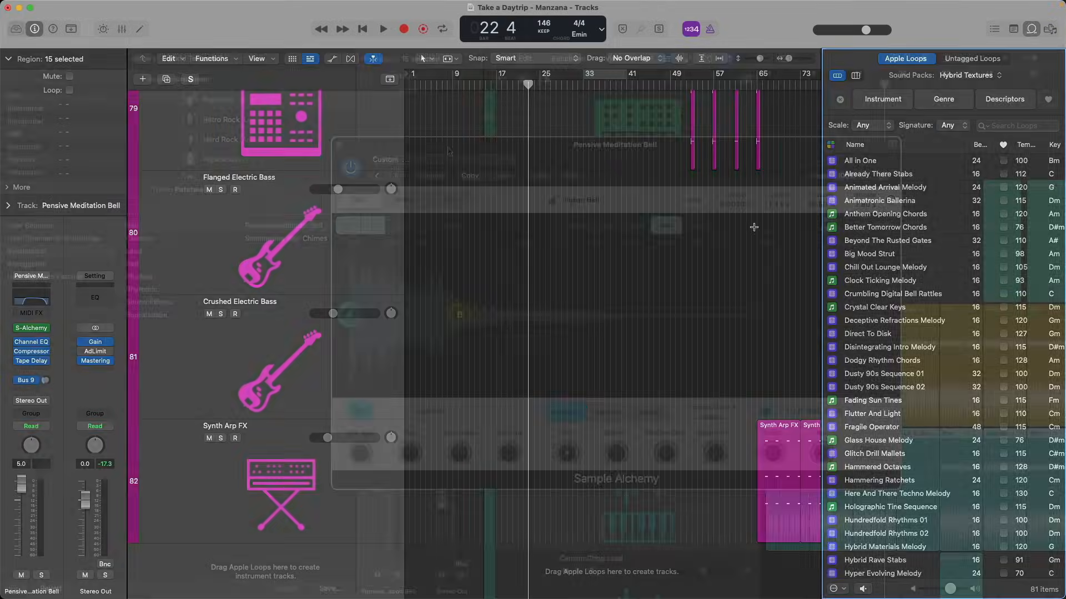
Step: Add the Hybrid Textures loop All in One at bar 1 as a new track and audition it soloed alongside its Sample Alchemy instrument
{"action": "left_click_drag", "start_coordinate": [852, 161], "coordinate": [416, 563]}
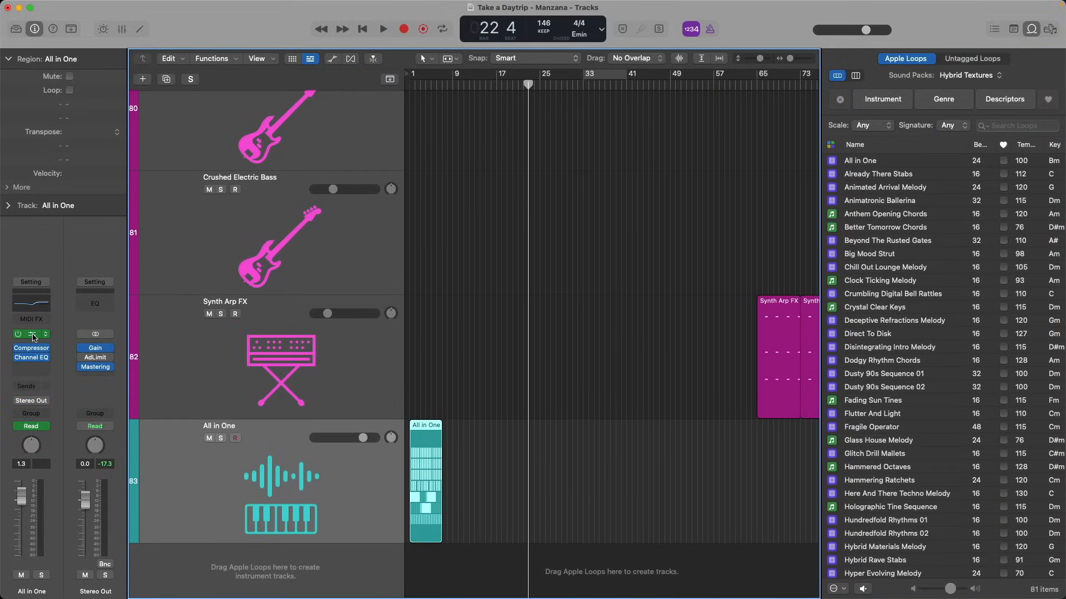
{"action": "left_click", "coordinate": [31, 334]}
{"action": "left_click", "coordinate": [220, 438]}
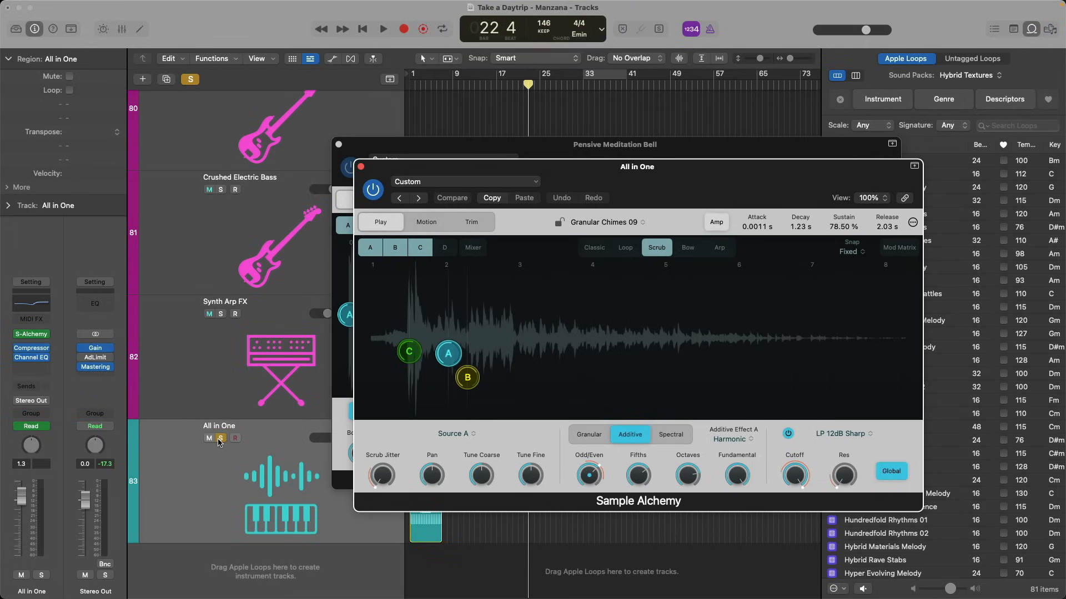
{"action": "key", "text": "Return"}
{"action": "key", "text": "space"}
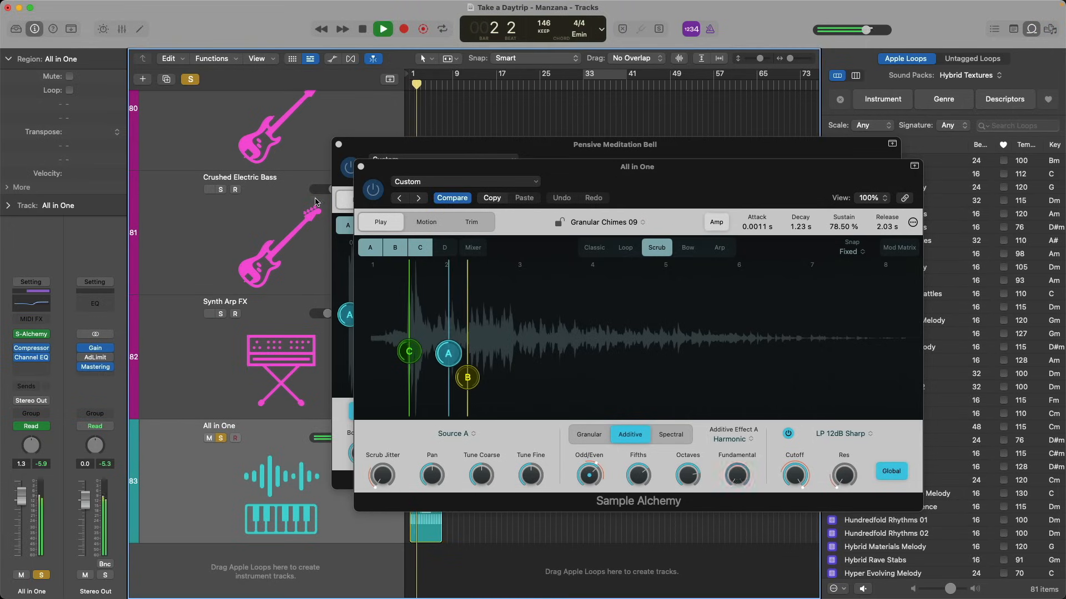
{"action": "left_click", "coordinate": [360, 167]}
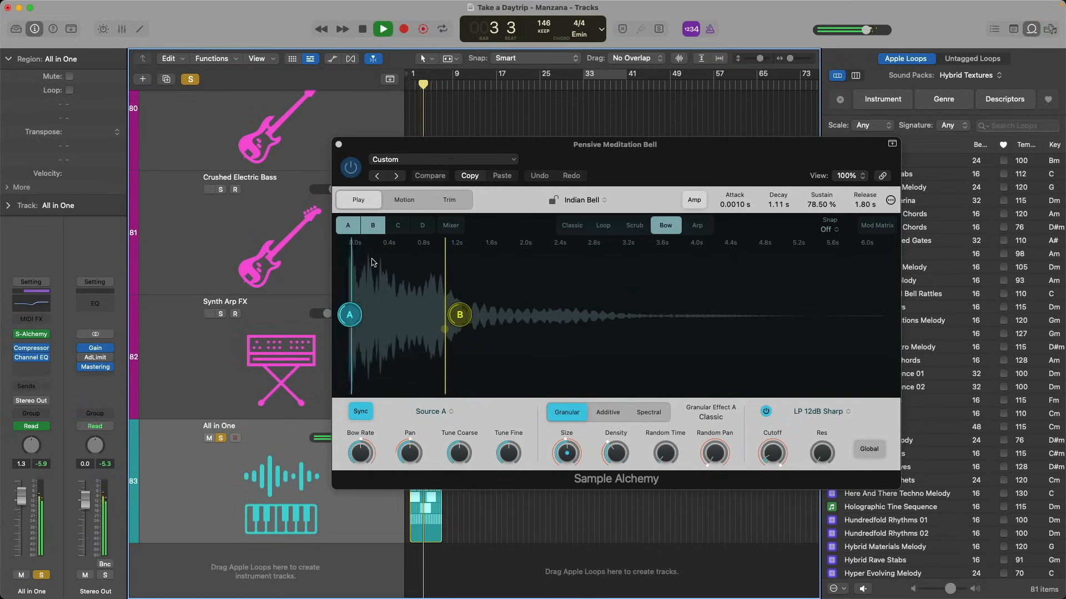
{"action": "key", "text": "space"}
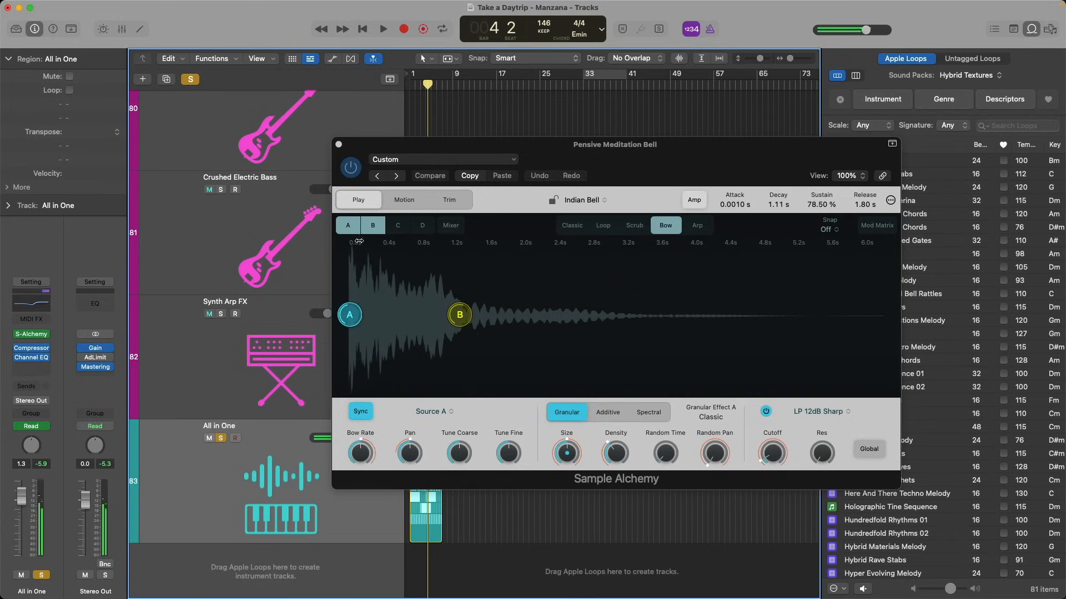
{"action": "left_click", "coordinate": [339, 144]}
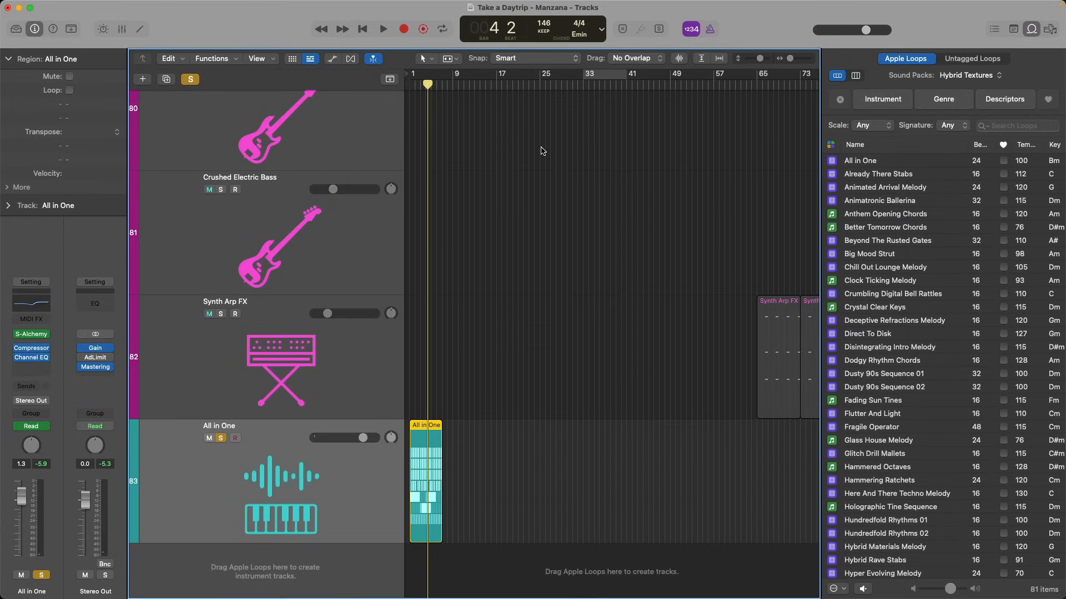
Step: Filter Apple Loops to Vox Melodics, audition Max Hiding 01 Harmony Mid-High and Max Hiding 01 Vocoder FX, and unsolo the All in One track
{"action": "left_click", "coordinate": [978, 75]}
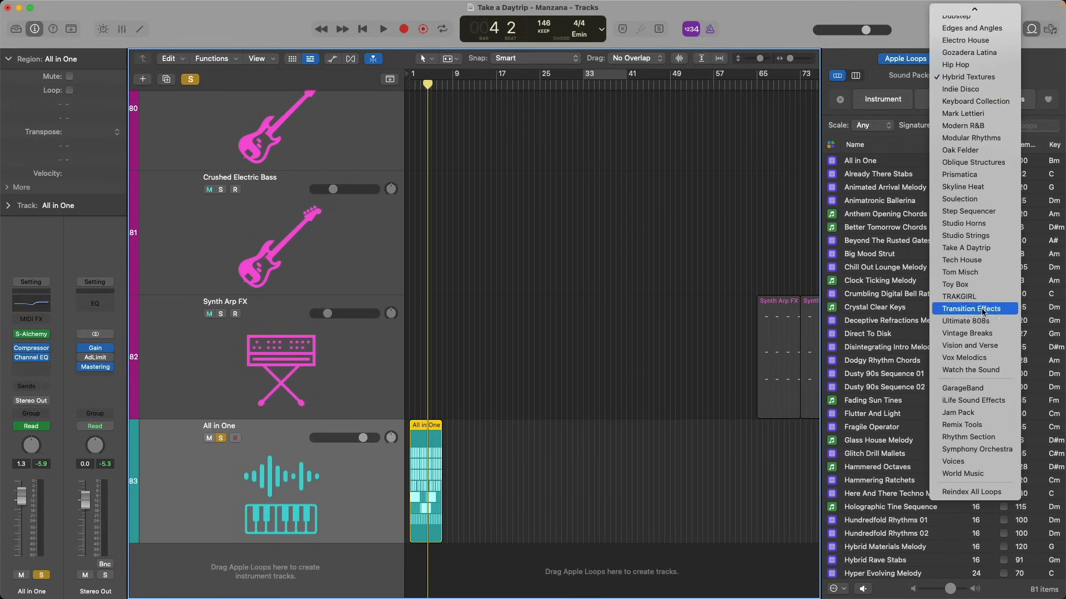
{"action": "left_click", "coordinate": [990, 358]}
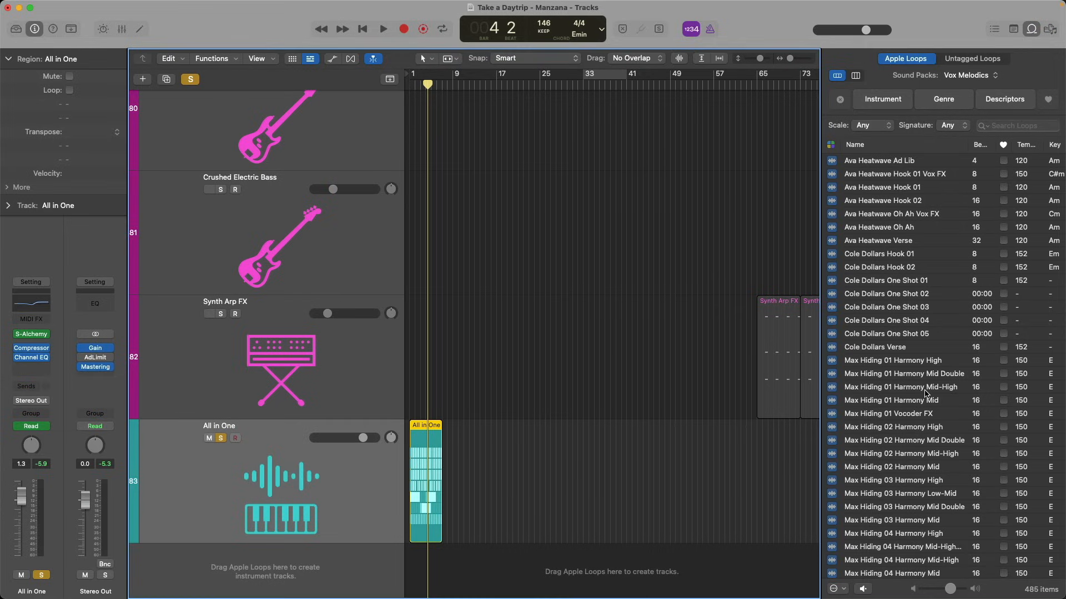
{"action": "left_click", "coordinate": [925, 392]}
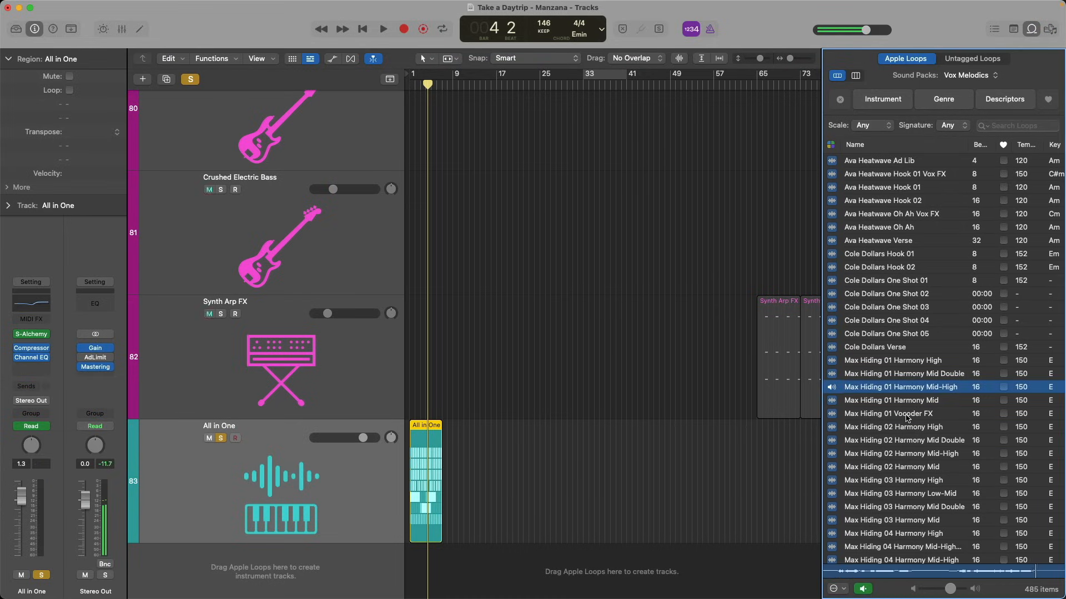
{"action": "left_click", "coordinate": [906, 418]}
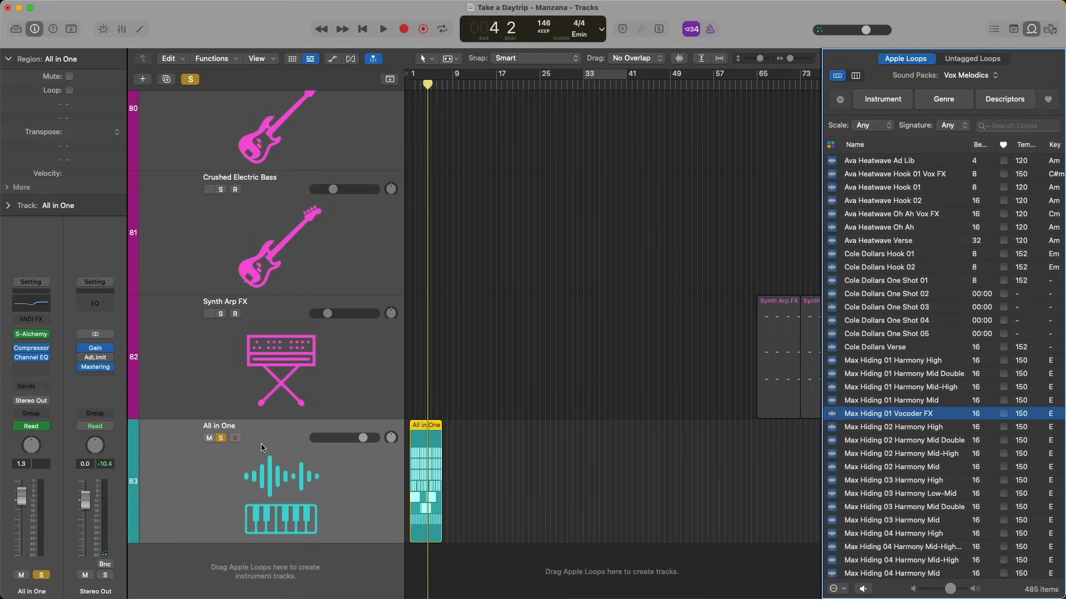
{"action": "left_click", "coordinate": [220, 438]}
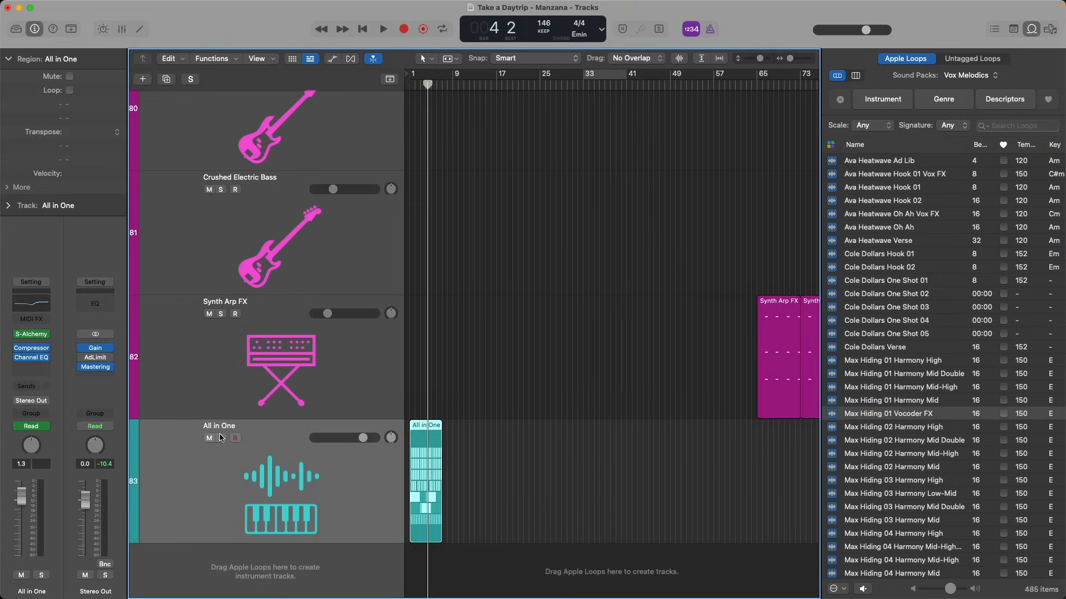